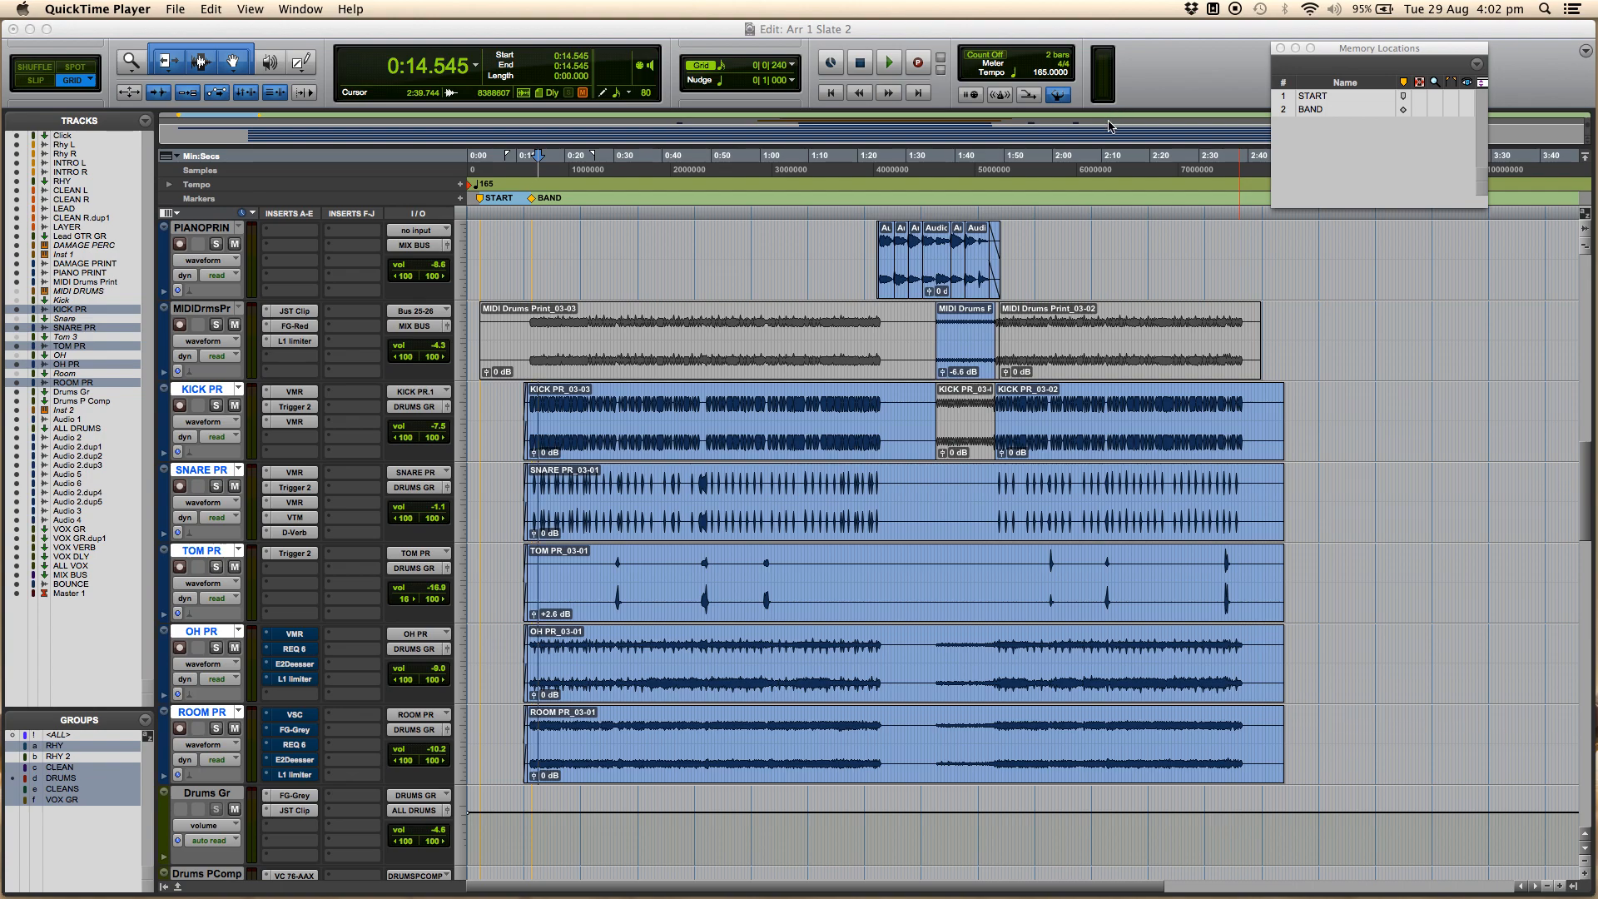
# Step: Switch to Pro Tools and look over the session's drum, instrument and vocal tracks
pyautogui.click(1059, 33)
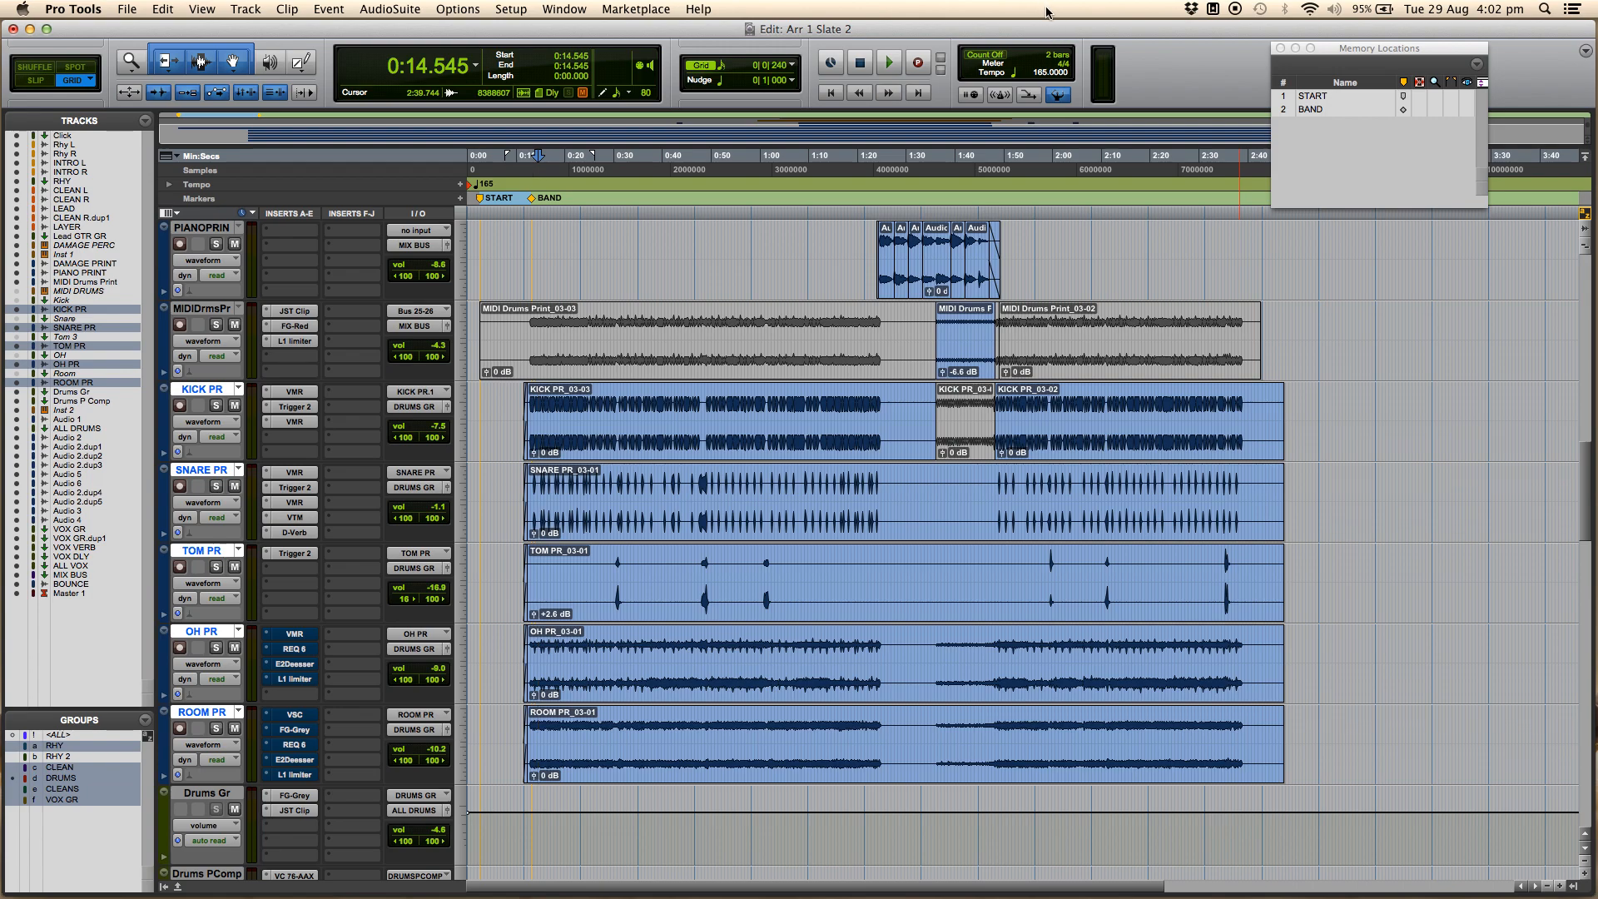
pyautogui.scroll(2, 816, 350)
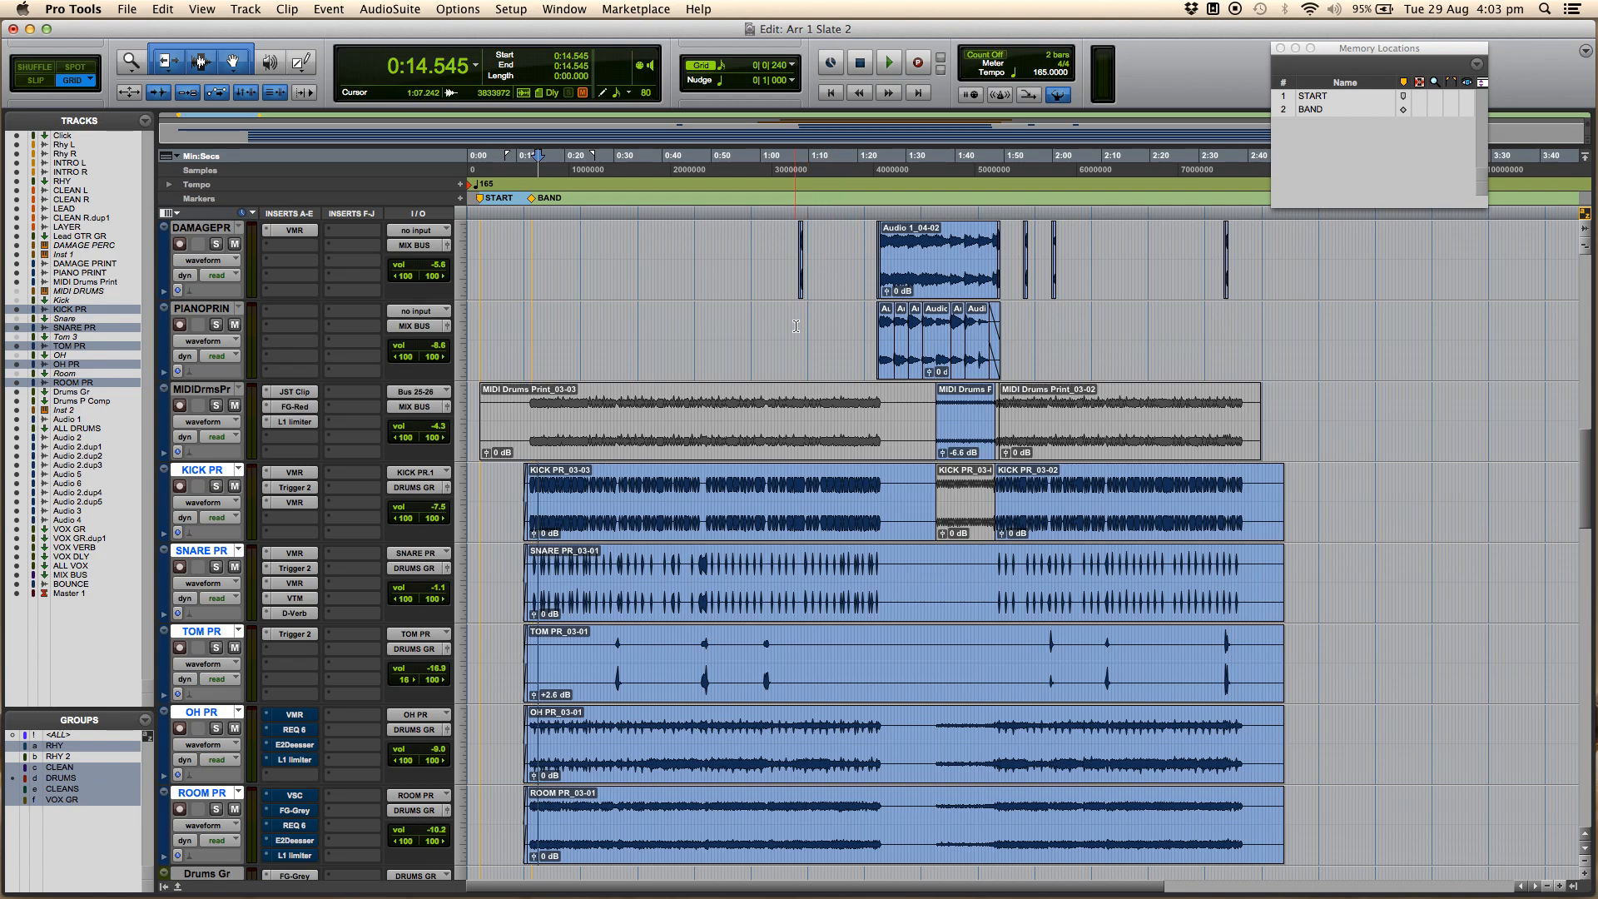
pyautogui.scroll(-5, 832, 395)
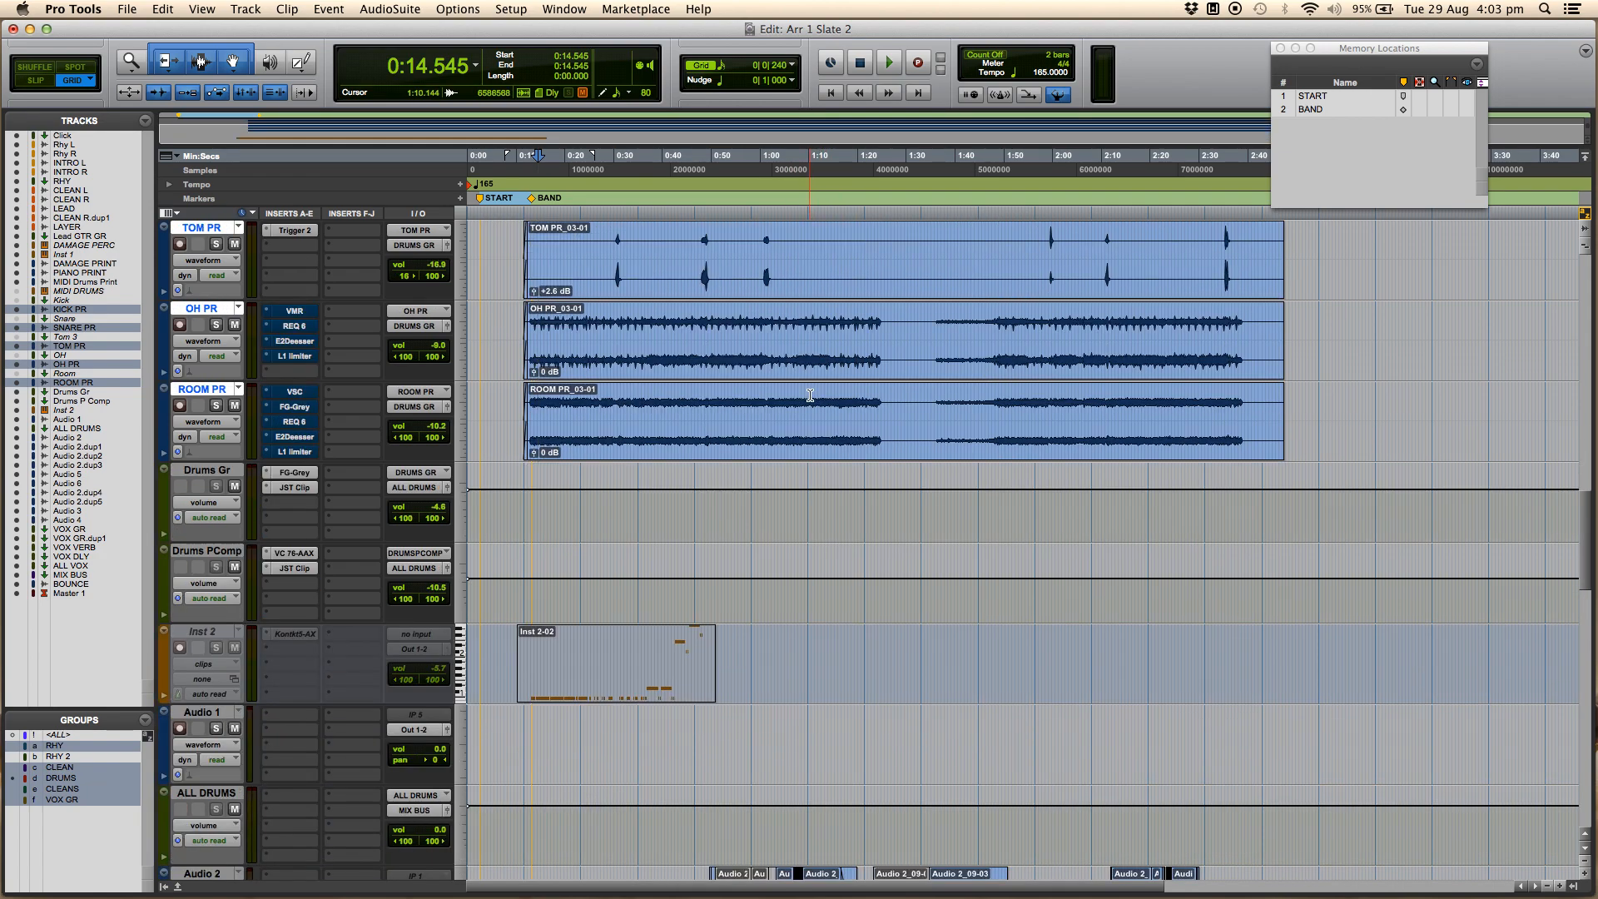
pyautogui.scroll(-8, 809, 395)
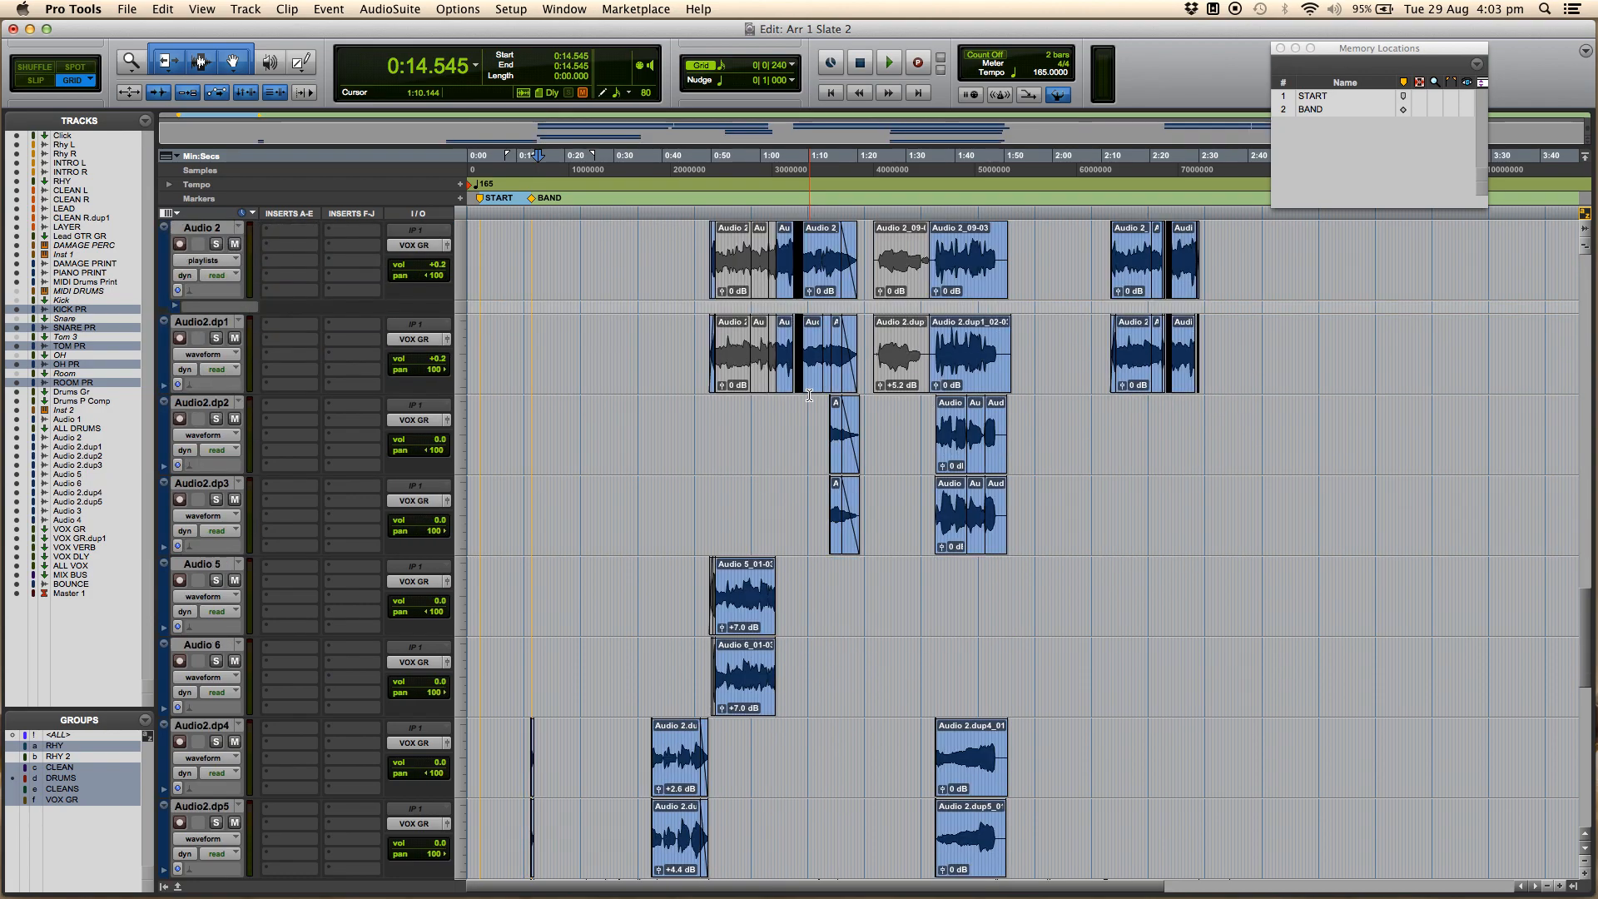
pyautogui.scroll(-1, 810, 395)
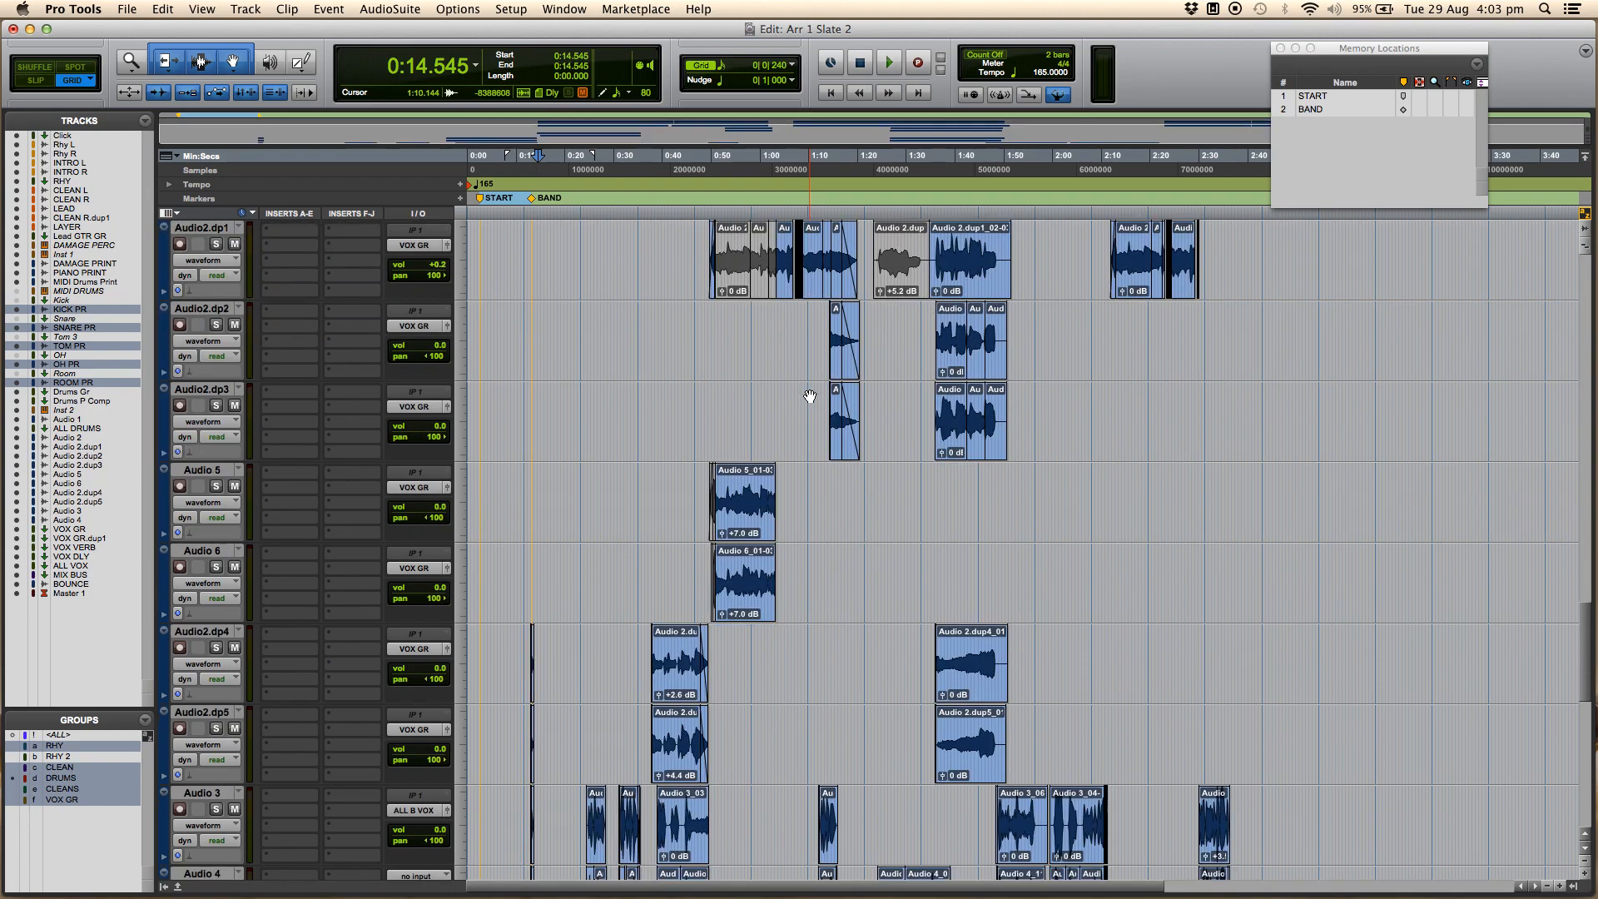
pyautogui.scroll(10, 810, 396)
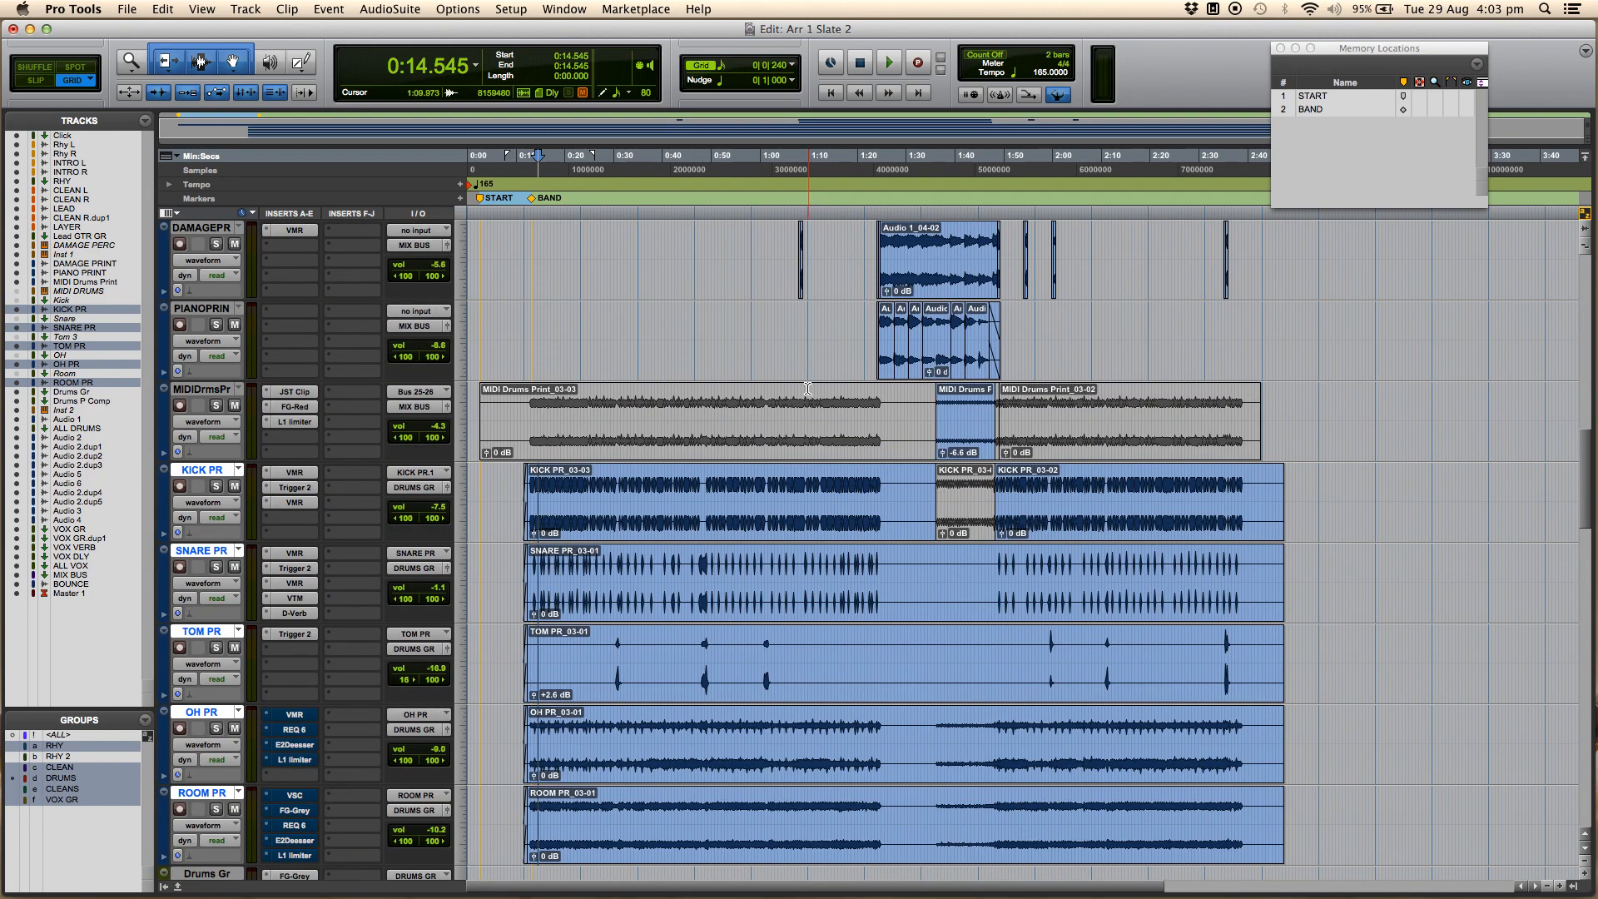
pyautogui.scroll(-1, 807, 389)
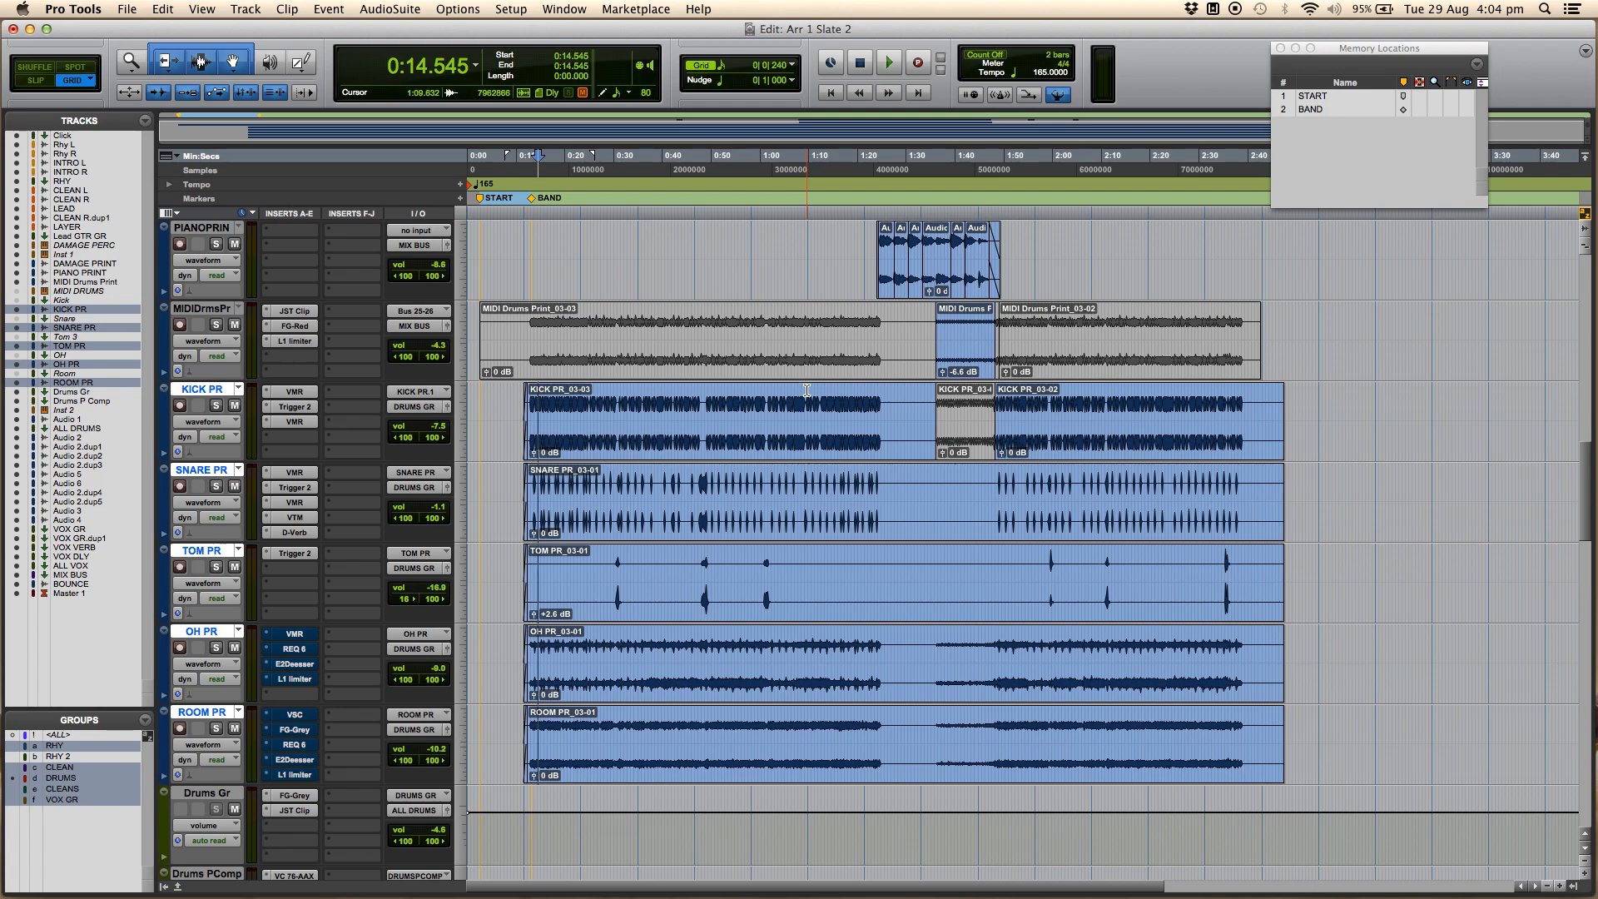
pyautogui.click(564, 399)
pyautogui.press('r')
pyautogui.press('t')
pyautogui.press('t')
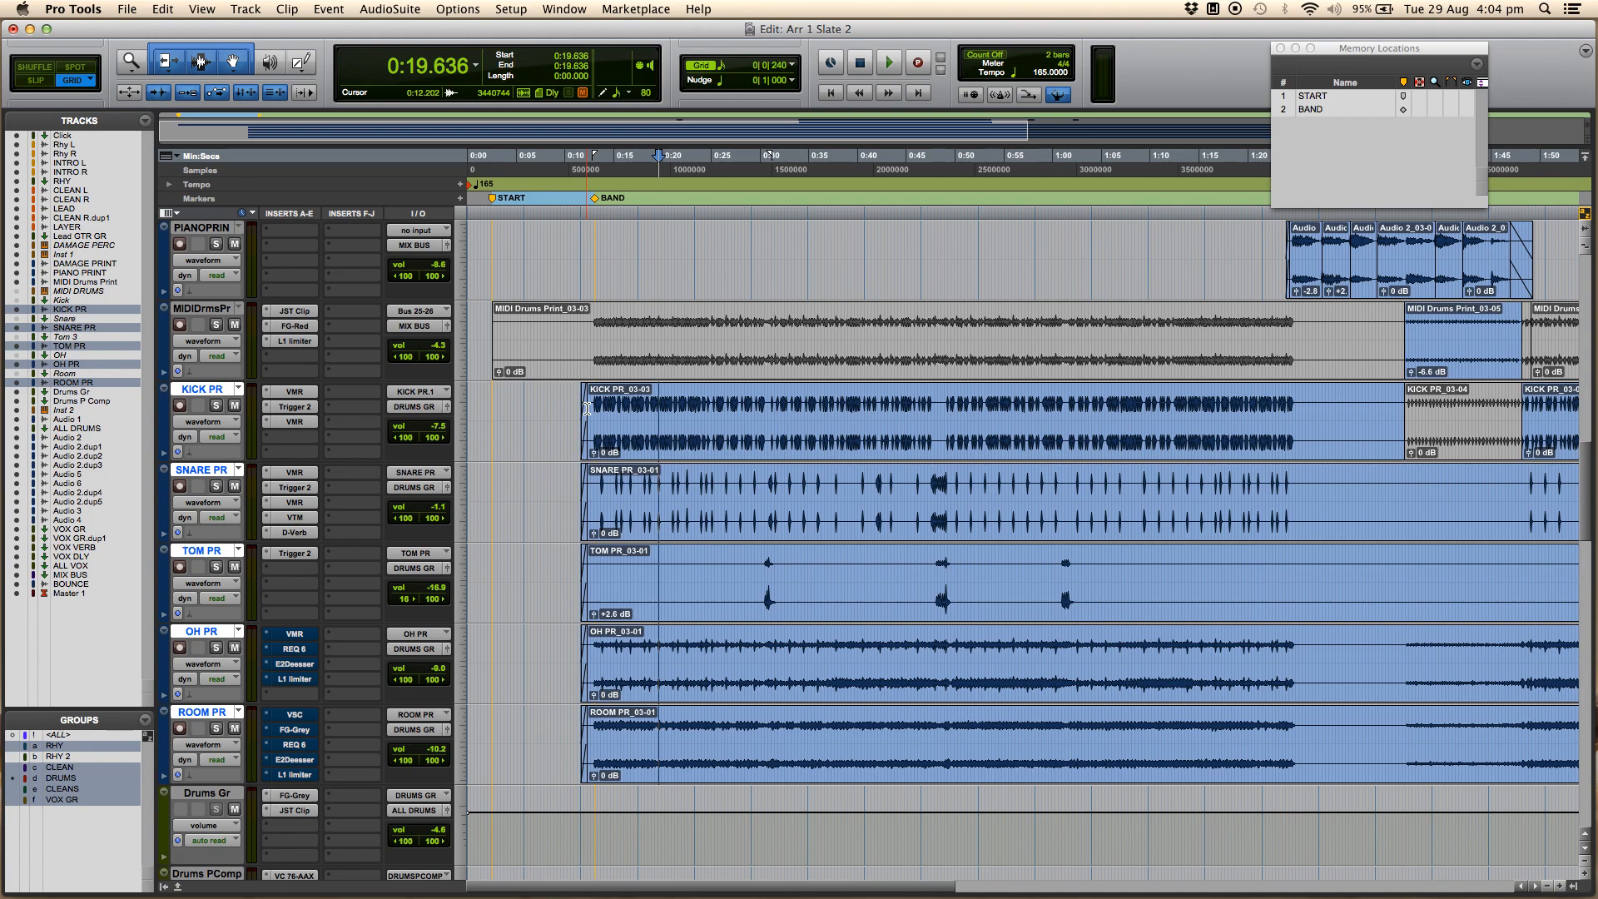
pyautogui.press('r')
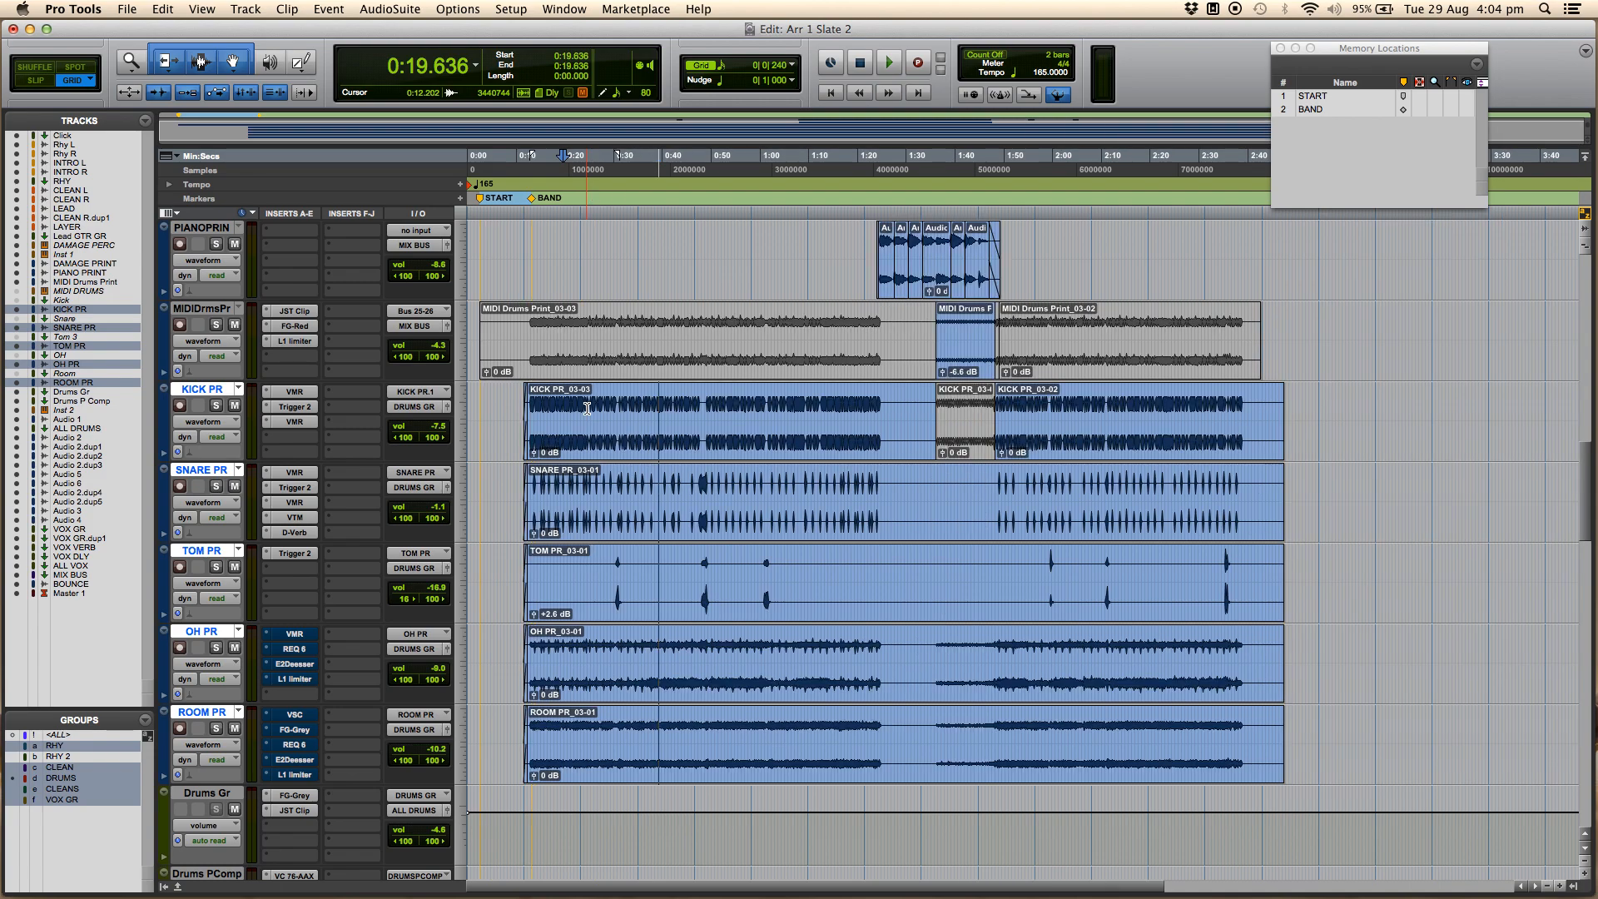
pyautogui.click(584, 403)
pyautogui.press('t')
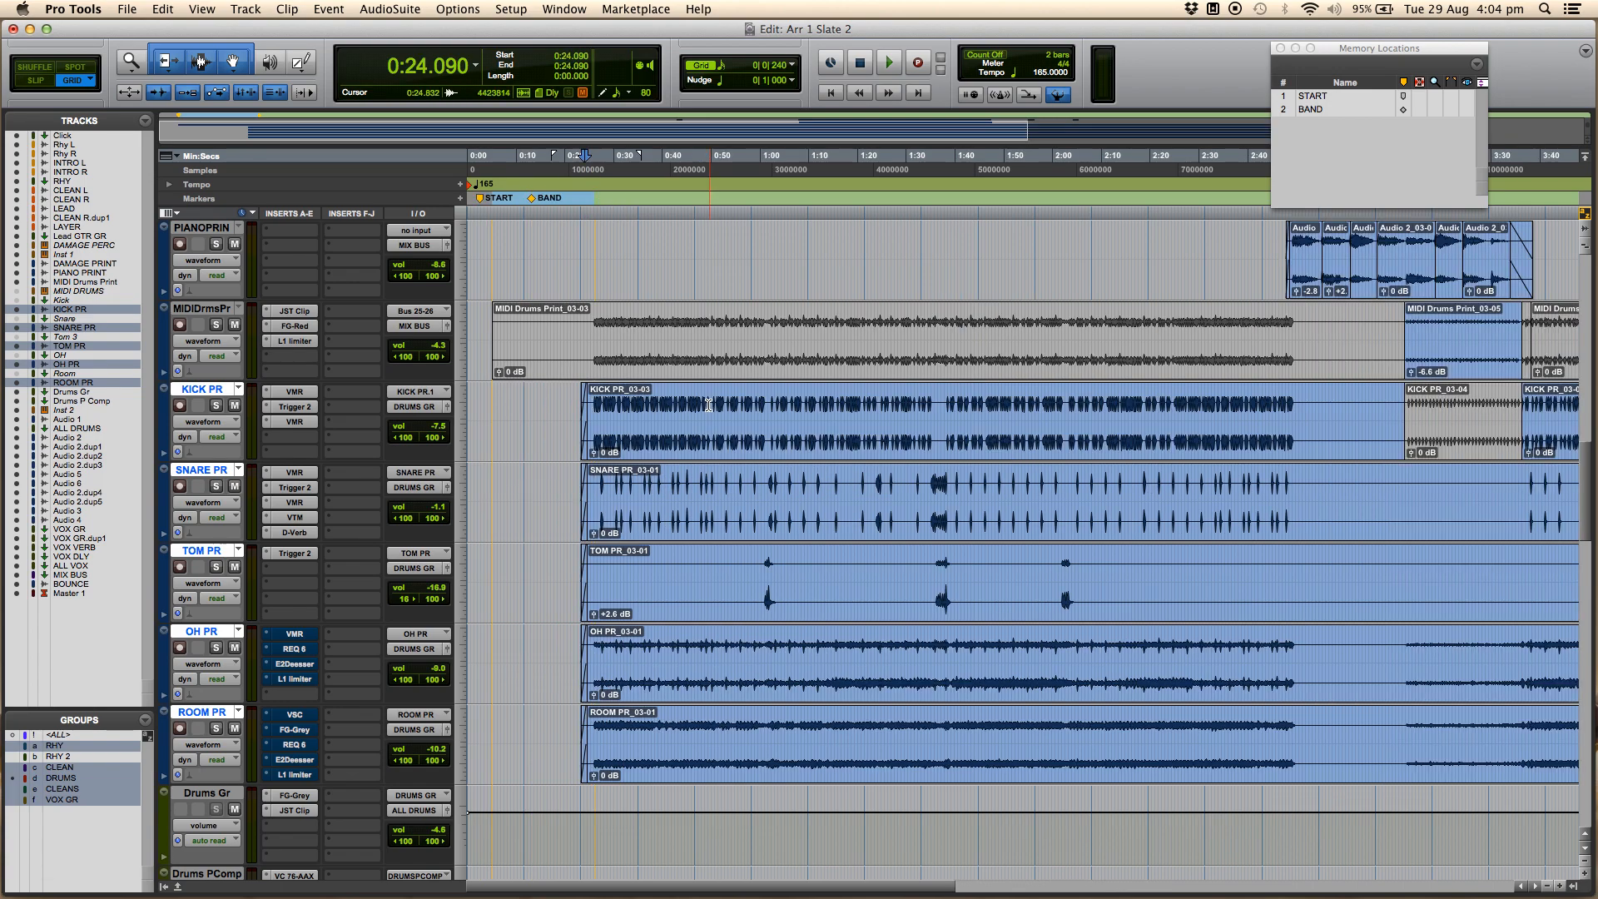
pyautogui.press('r')
pyautogui.click(578, 407)
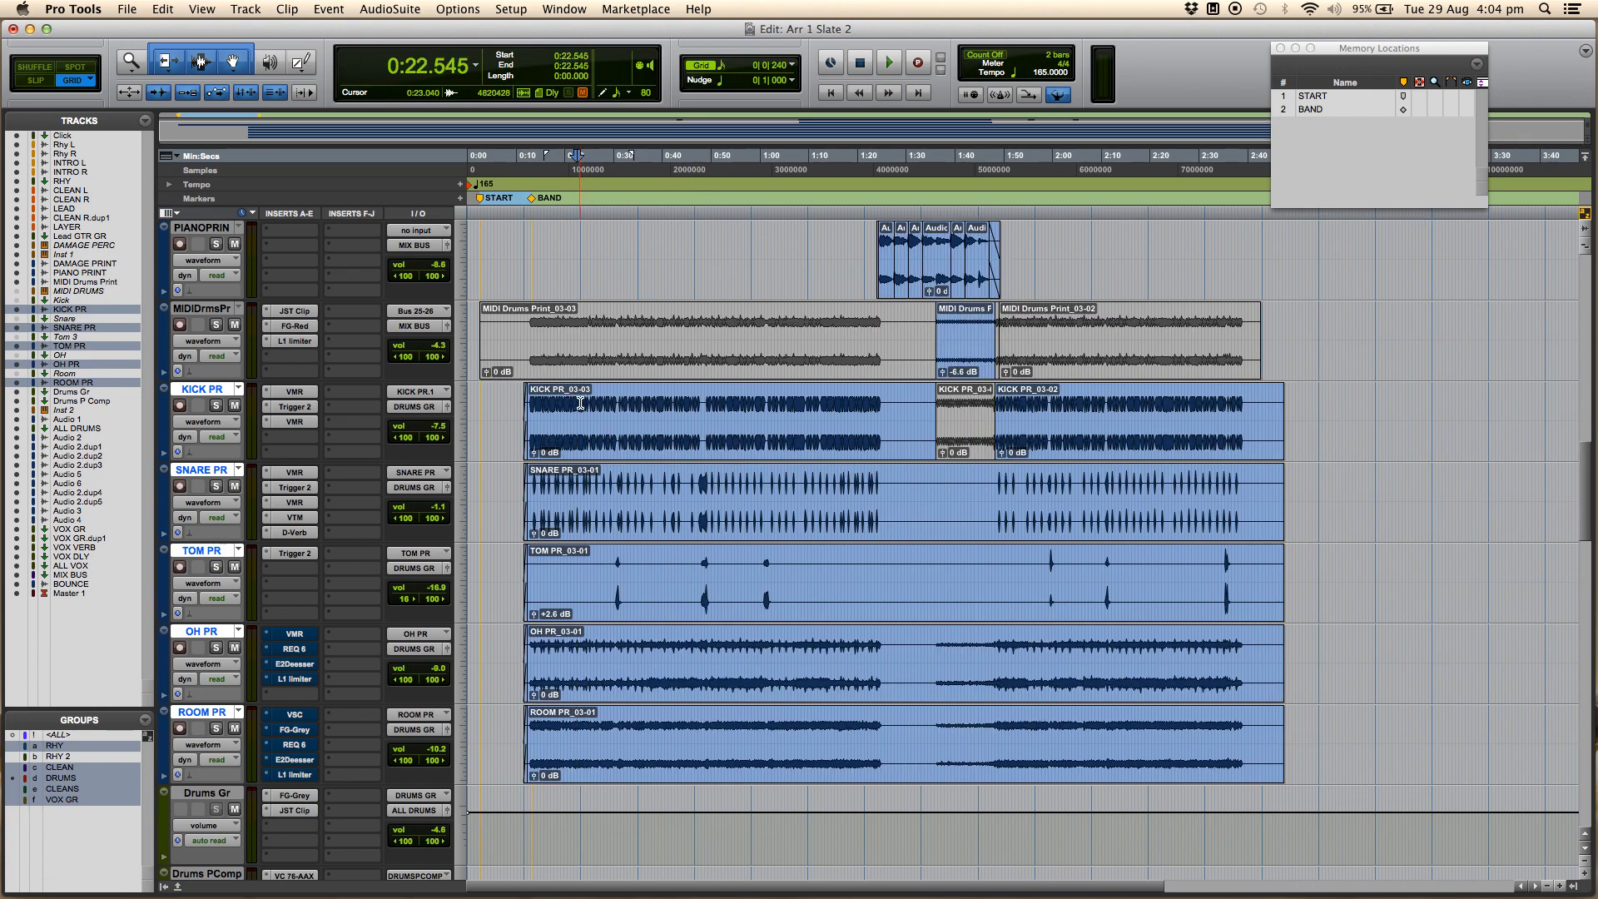
pyautogui.click(566, 402)
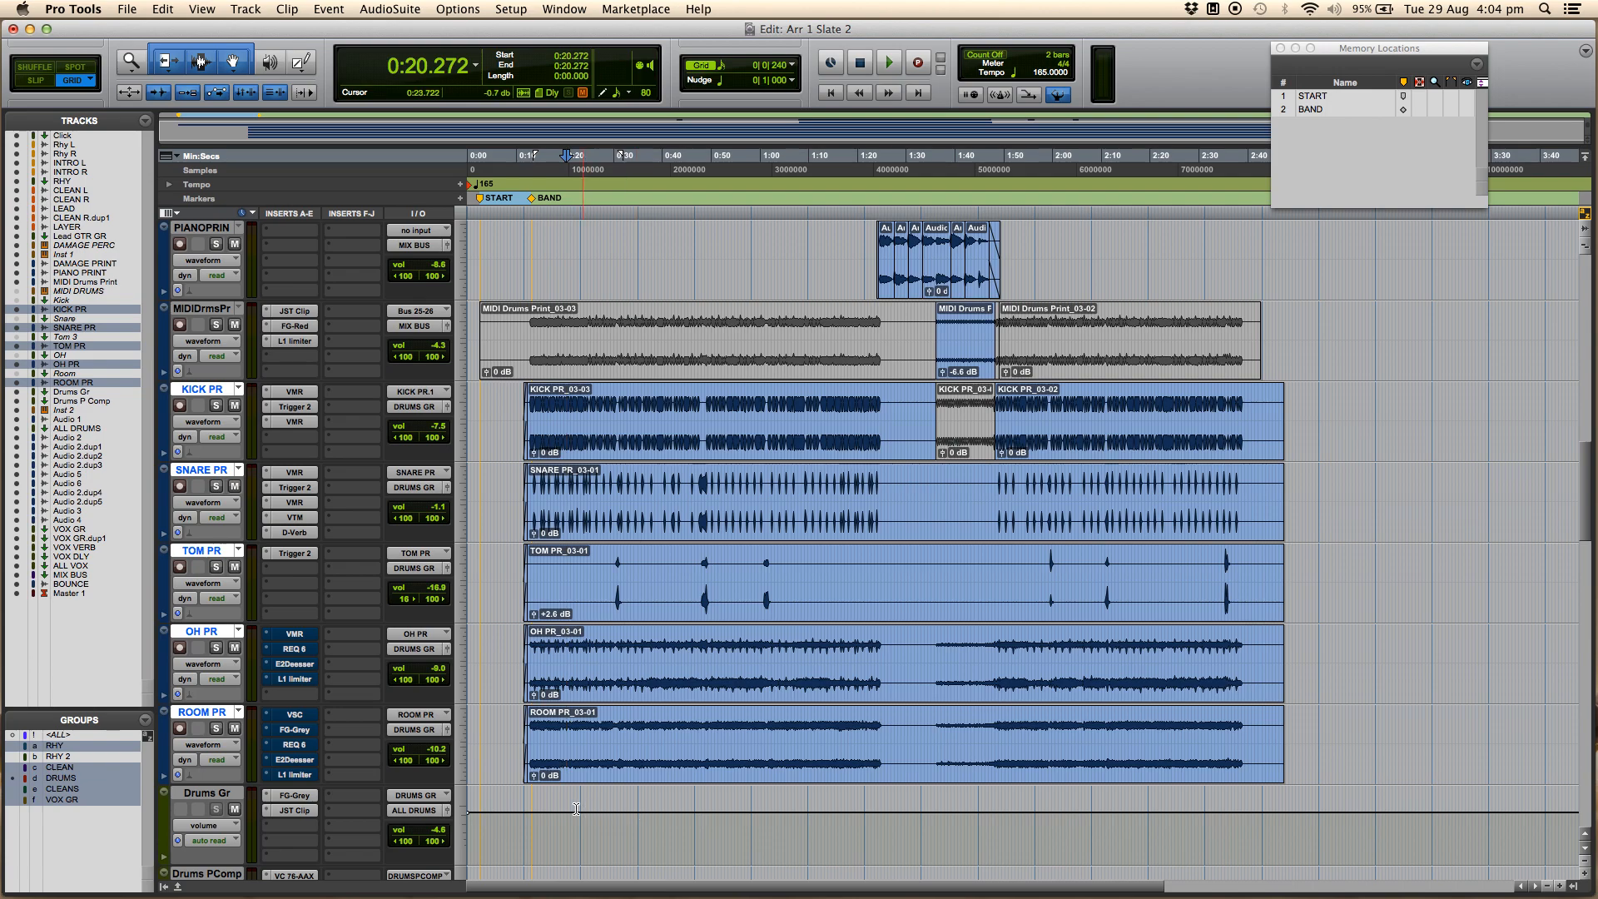
# Step: Play the full song from 0:11.818, just before the BAND marker, and stop after reviewing the tracks
pyautogui.click(530, 825)
pyautogui.click(529, 825)
pyautogui.click(525, 824)
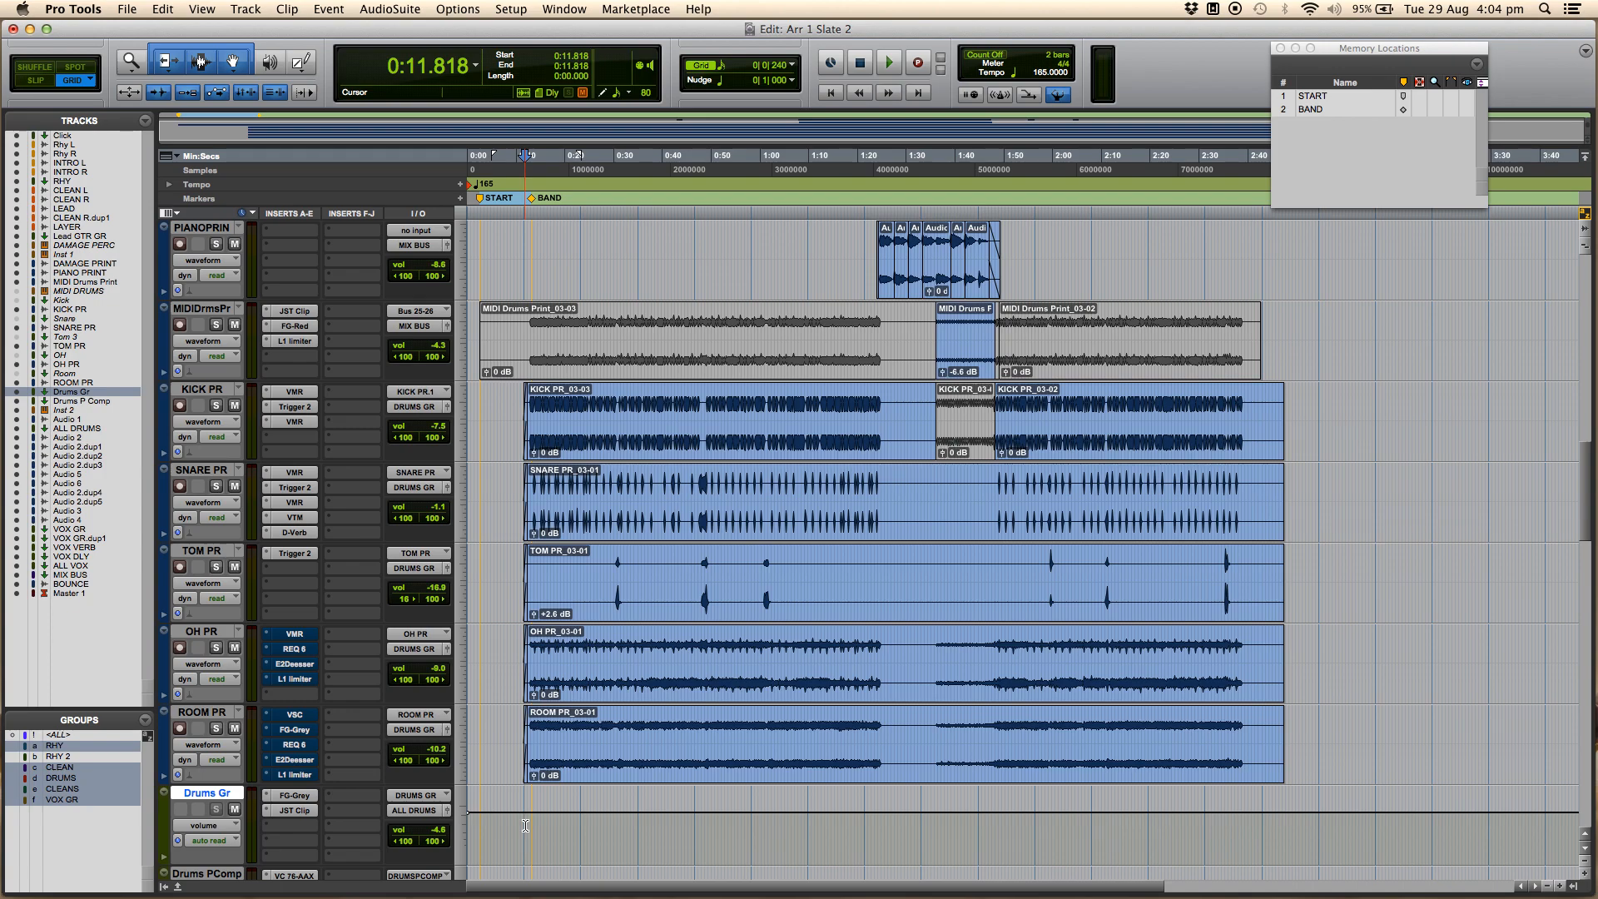
pyautogui.press('space')
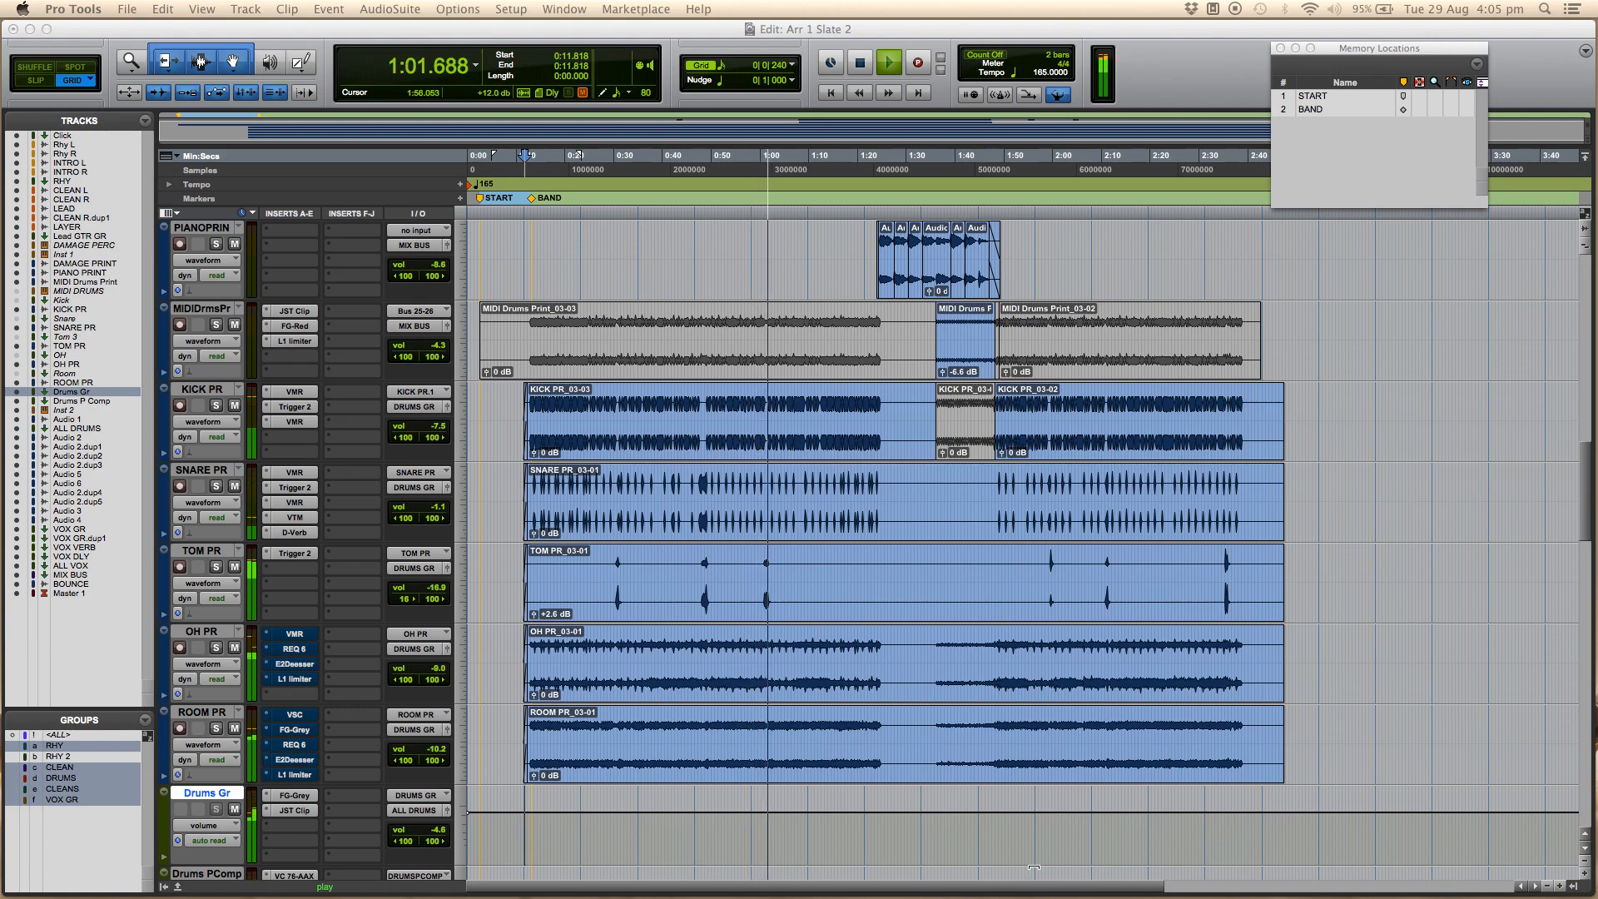
pyautogui.scroll(5, 940, 643)
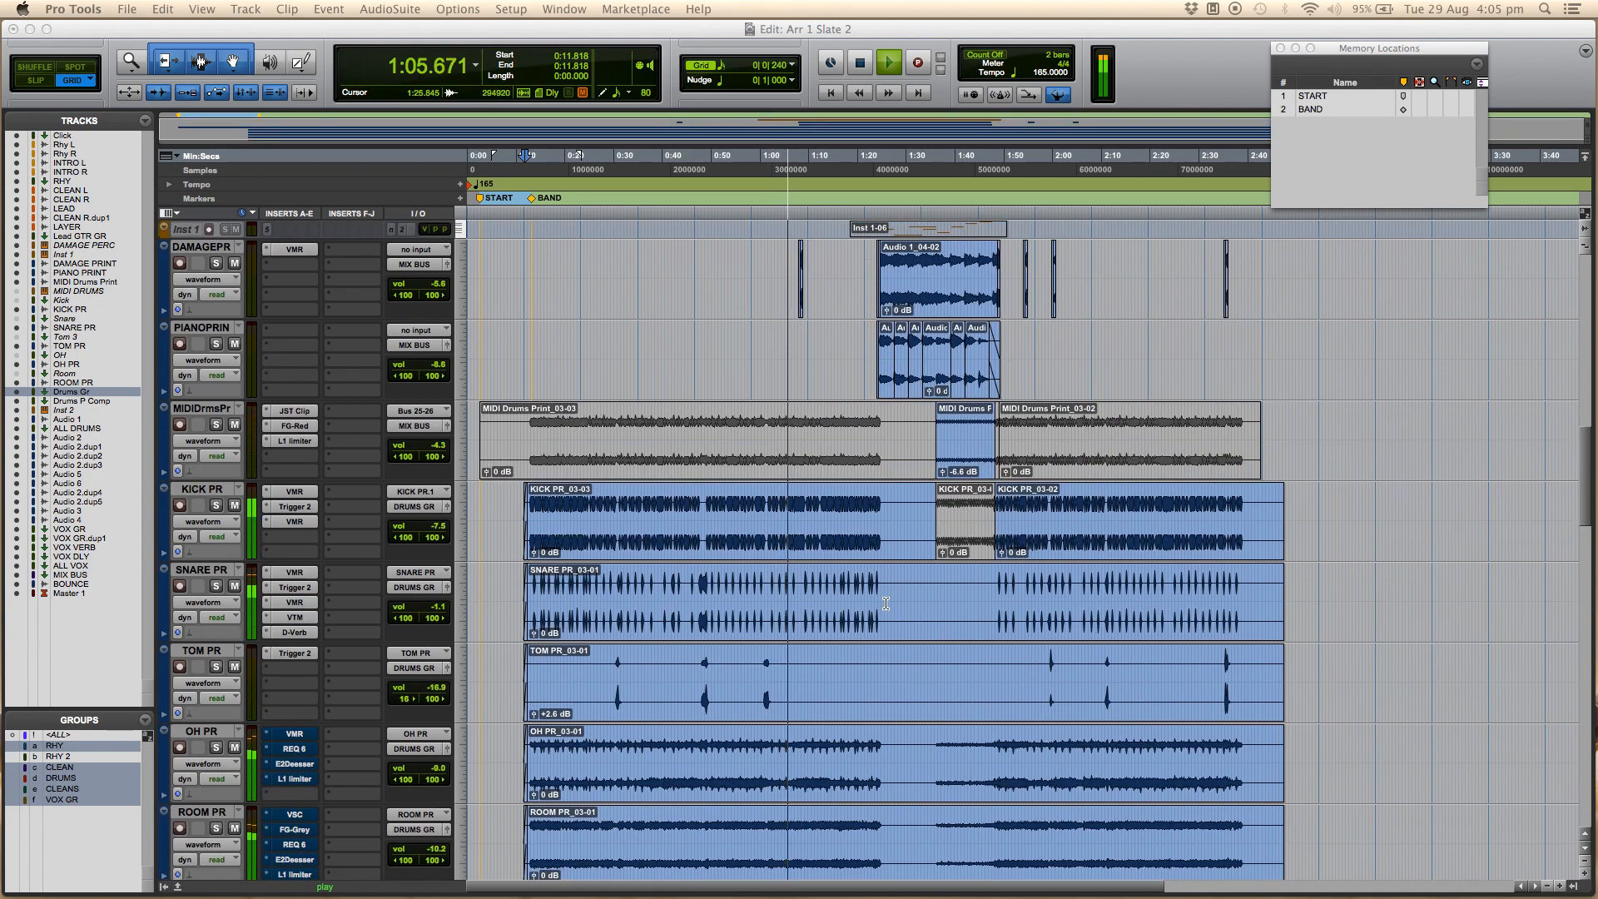
pyautogui.scroll(5, 864, 571)
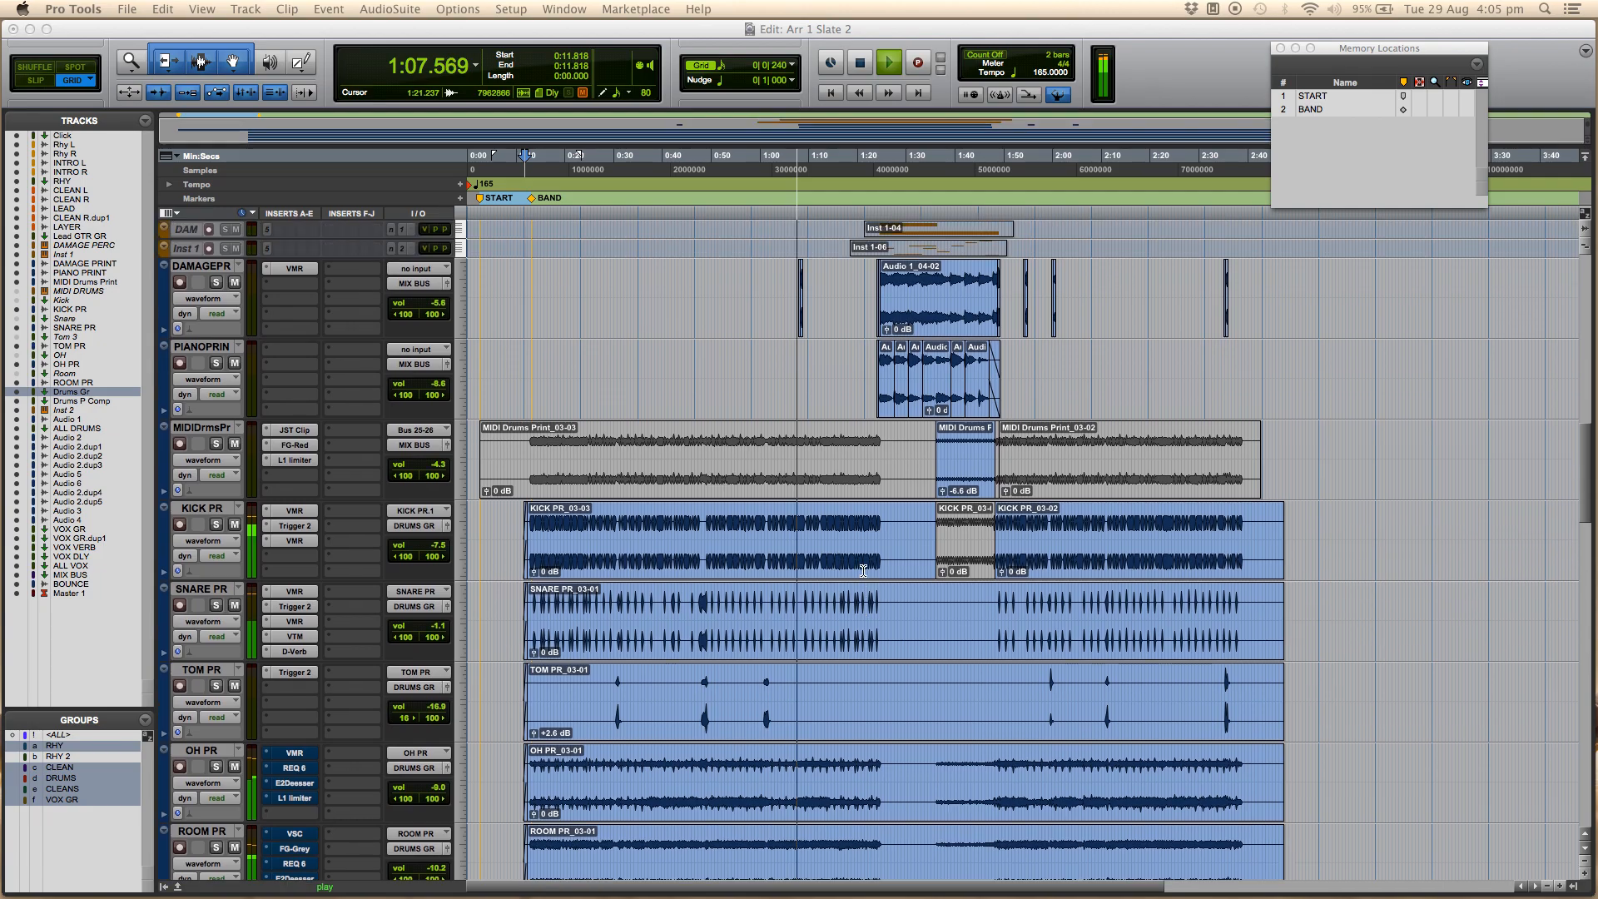
pyautogui.scroll(12, 863, 570)
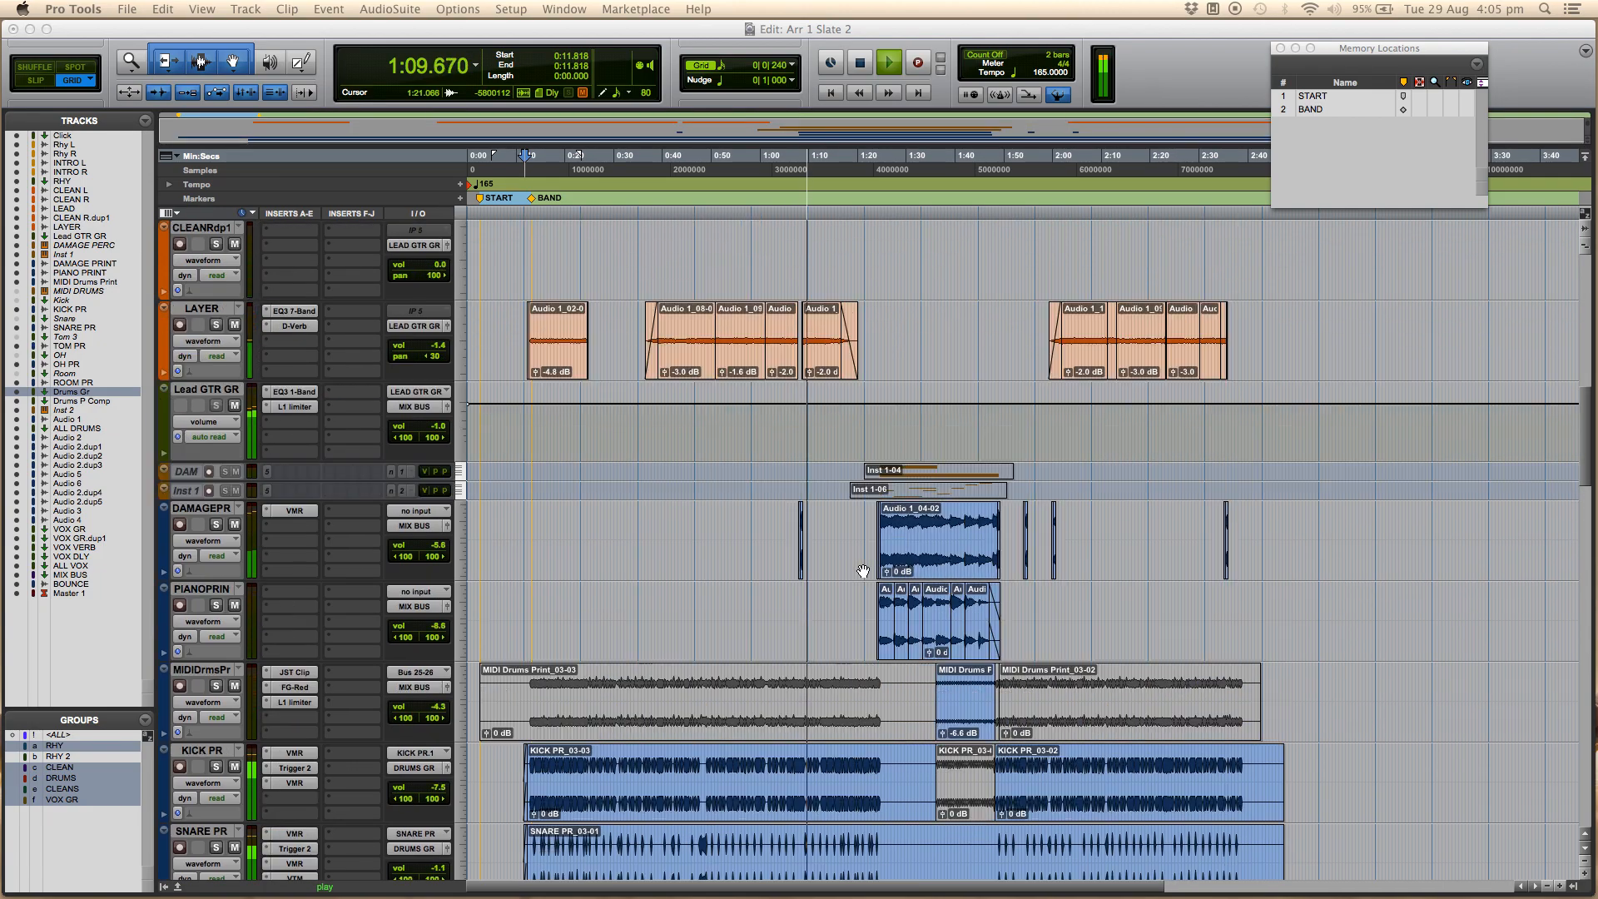
pyautogui.scroll(-9, 863, 571)
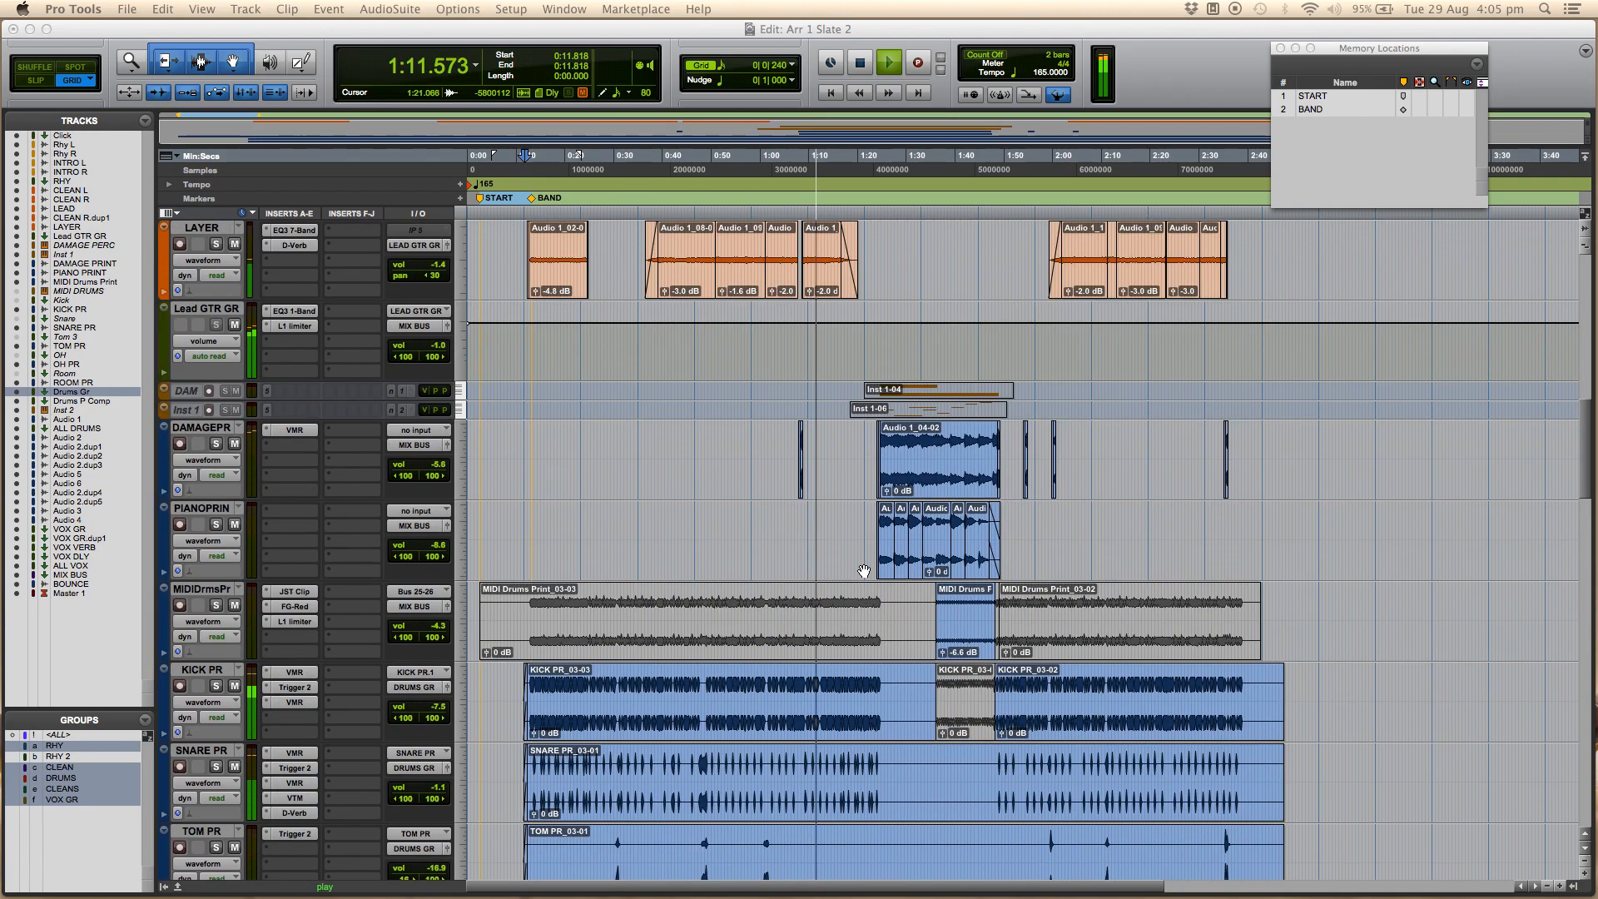
pyautogui.press('space')
# Step: Solo the grouped drum print tracks, audition them from 0:15.272 and stop playback
pyautogui.scroll(-10, 890, 620)
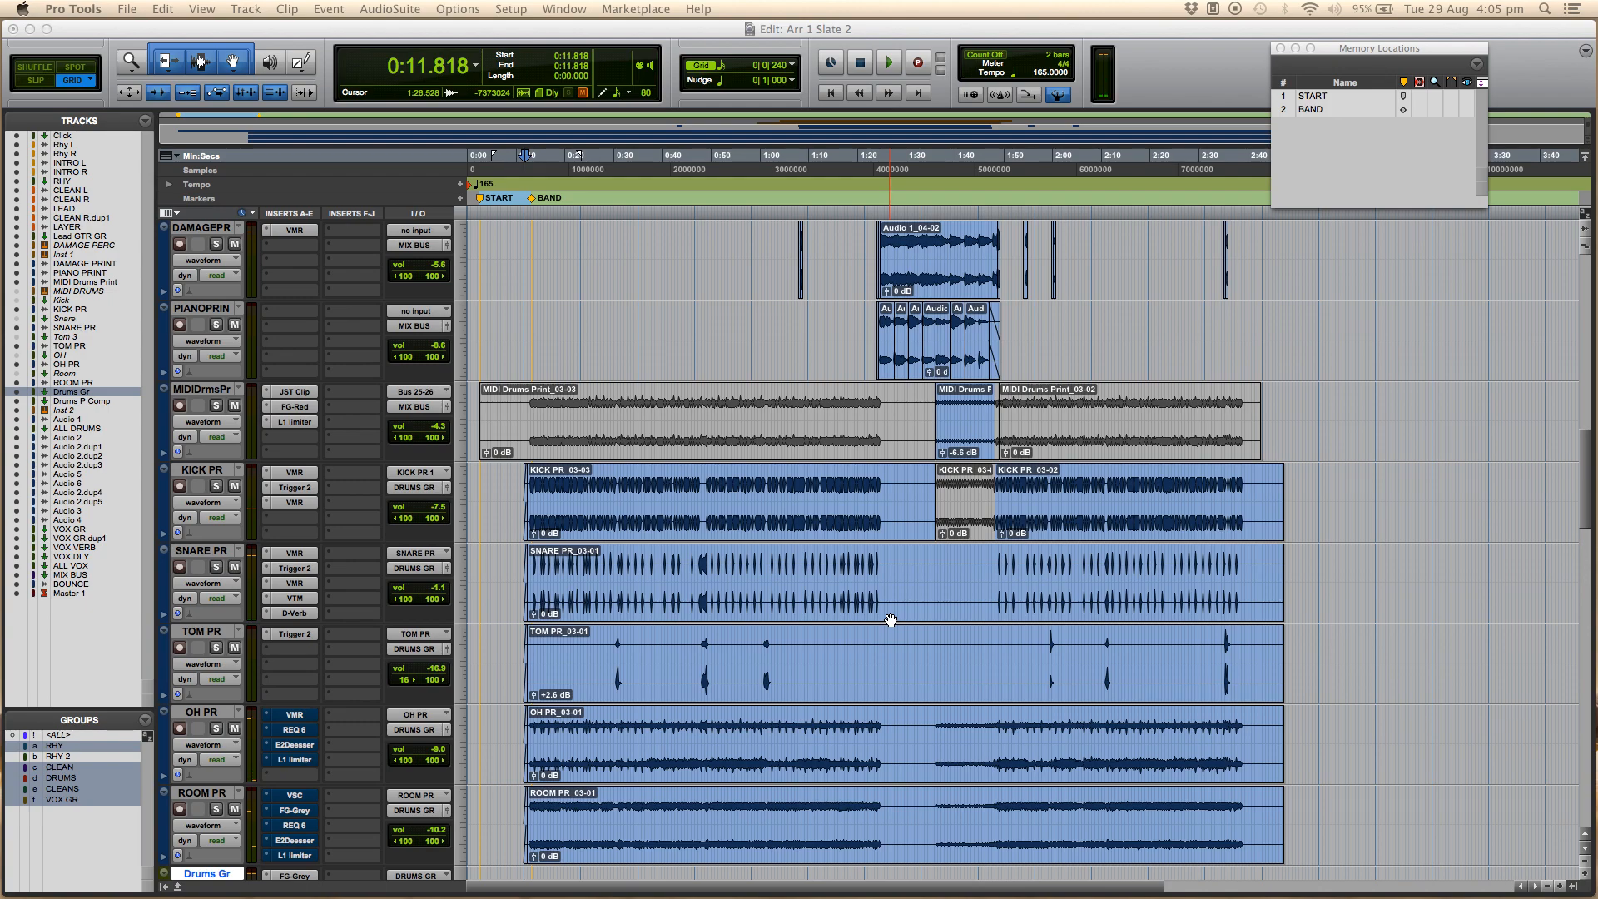
pyautogui.scroll(-12, 890, 620)
pyautogui.scroll(12, 892, 625)
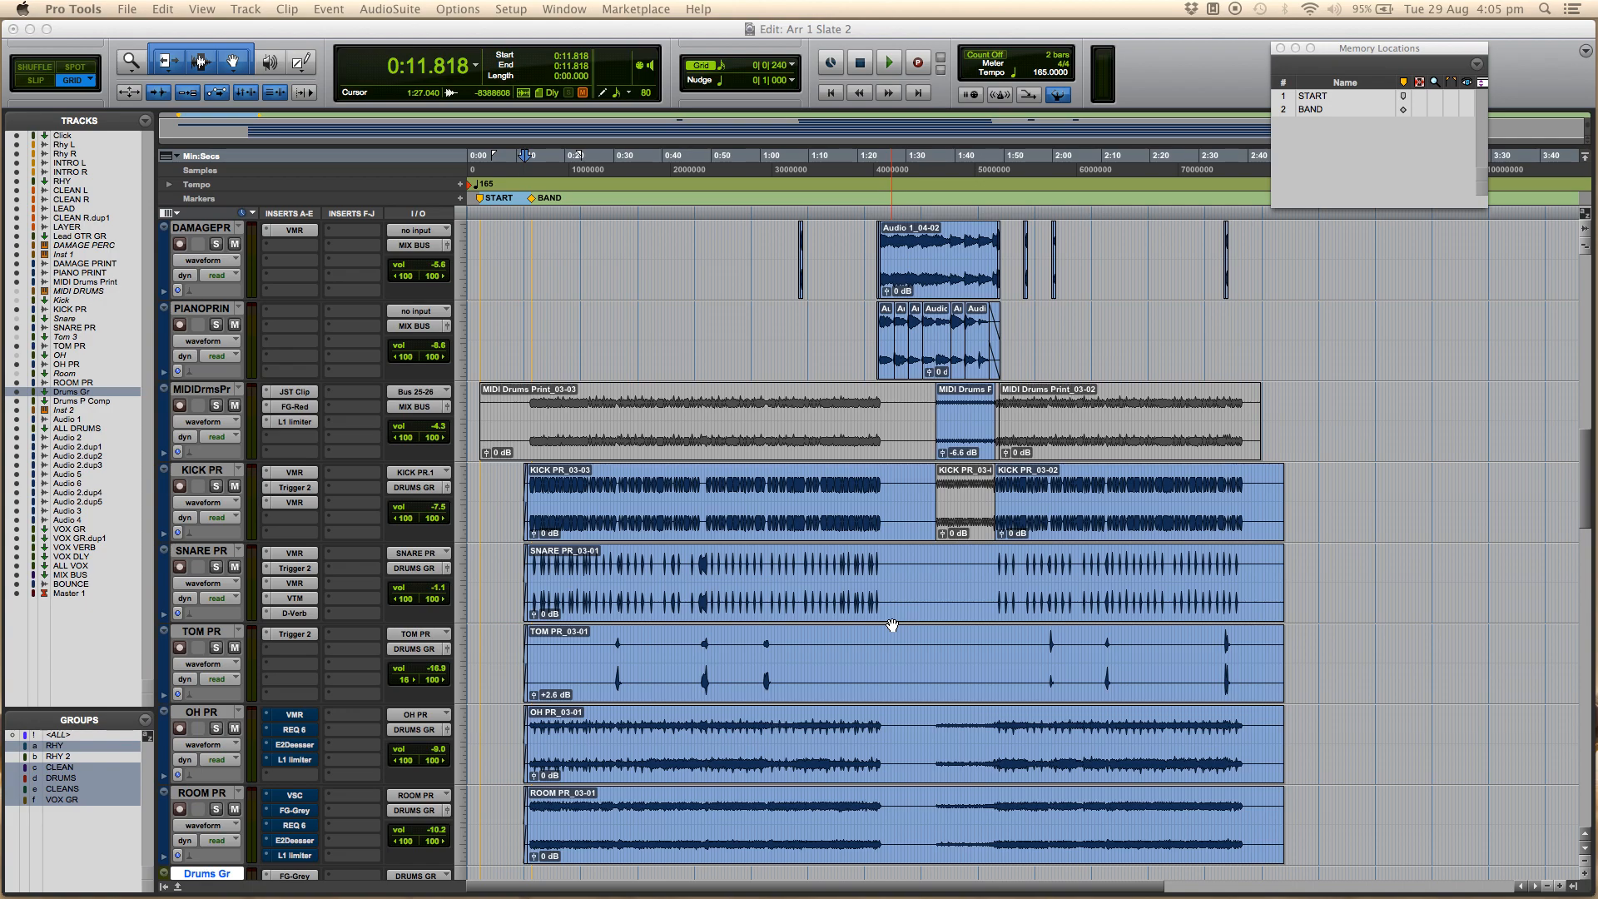
pyautogui.scroll(1, 959, 560)
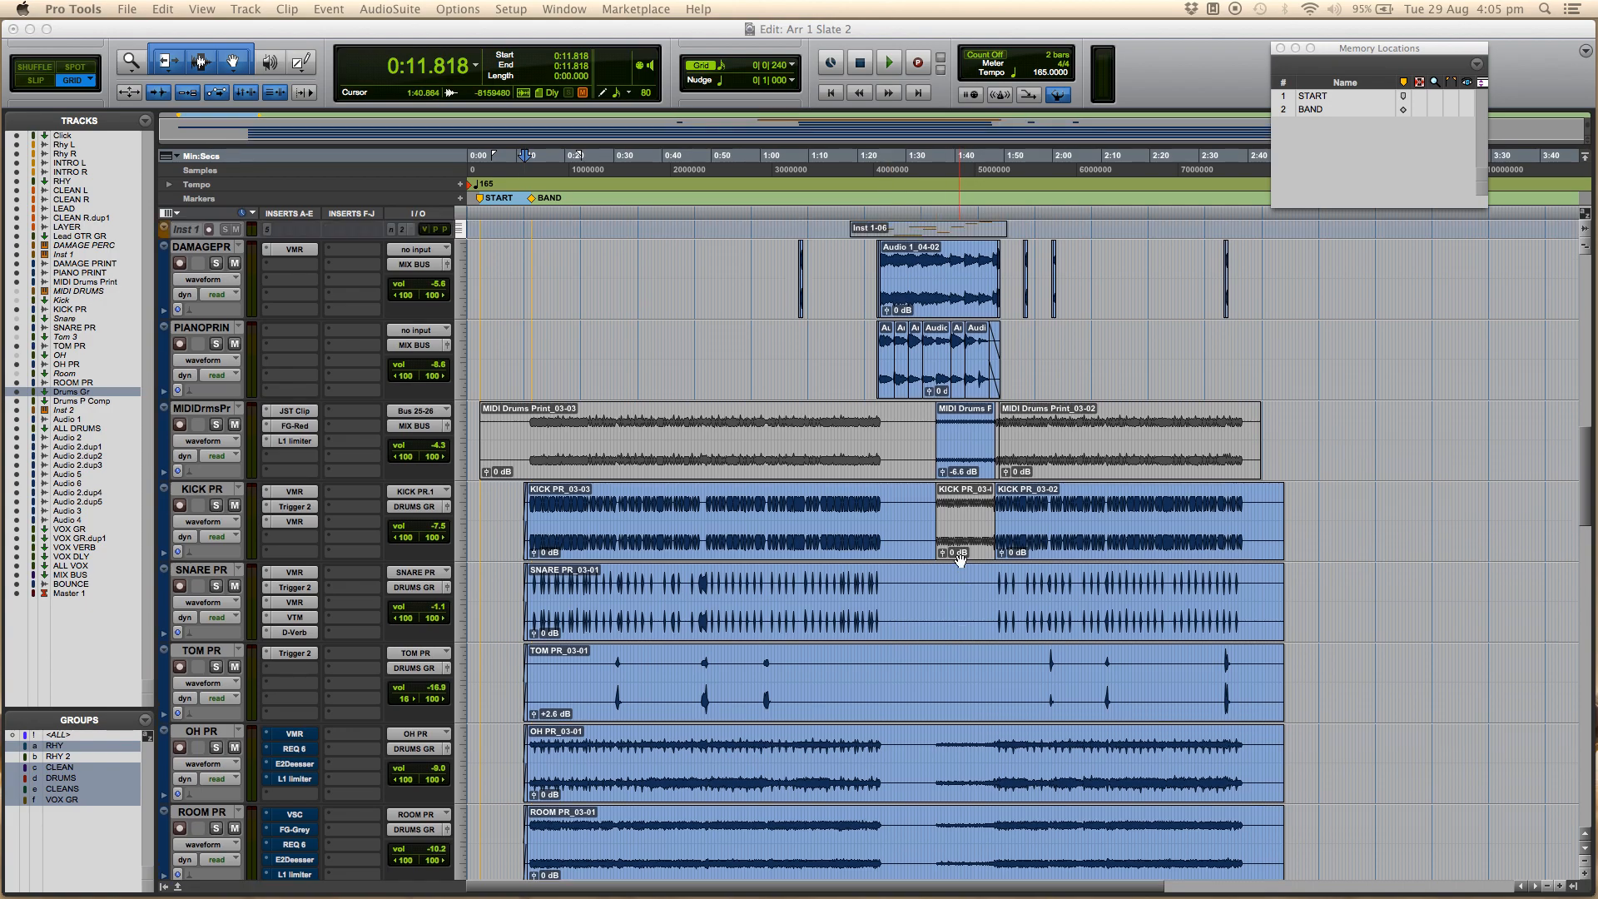
pyautogui.scroll(-1, 916, 541)
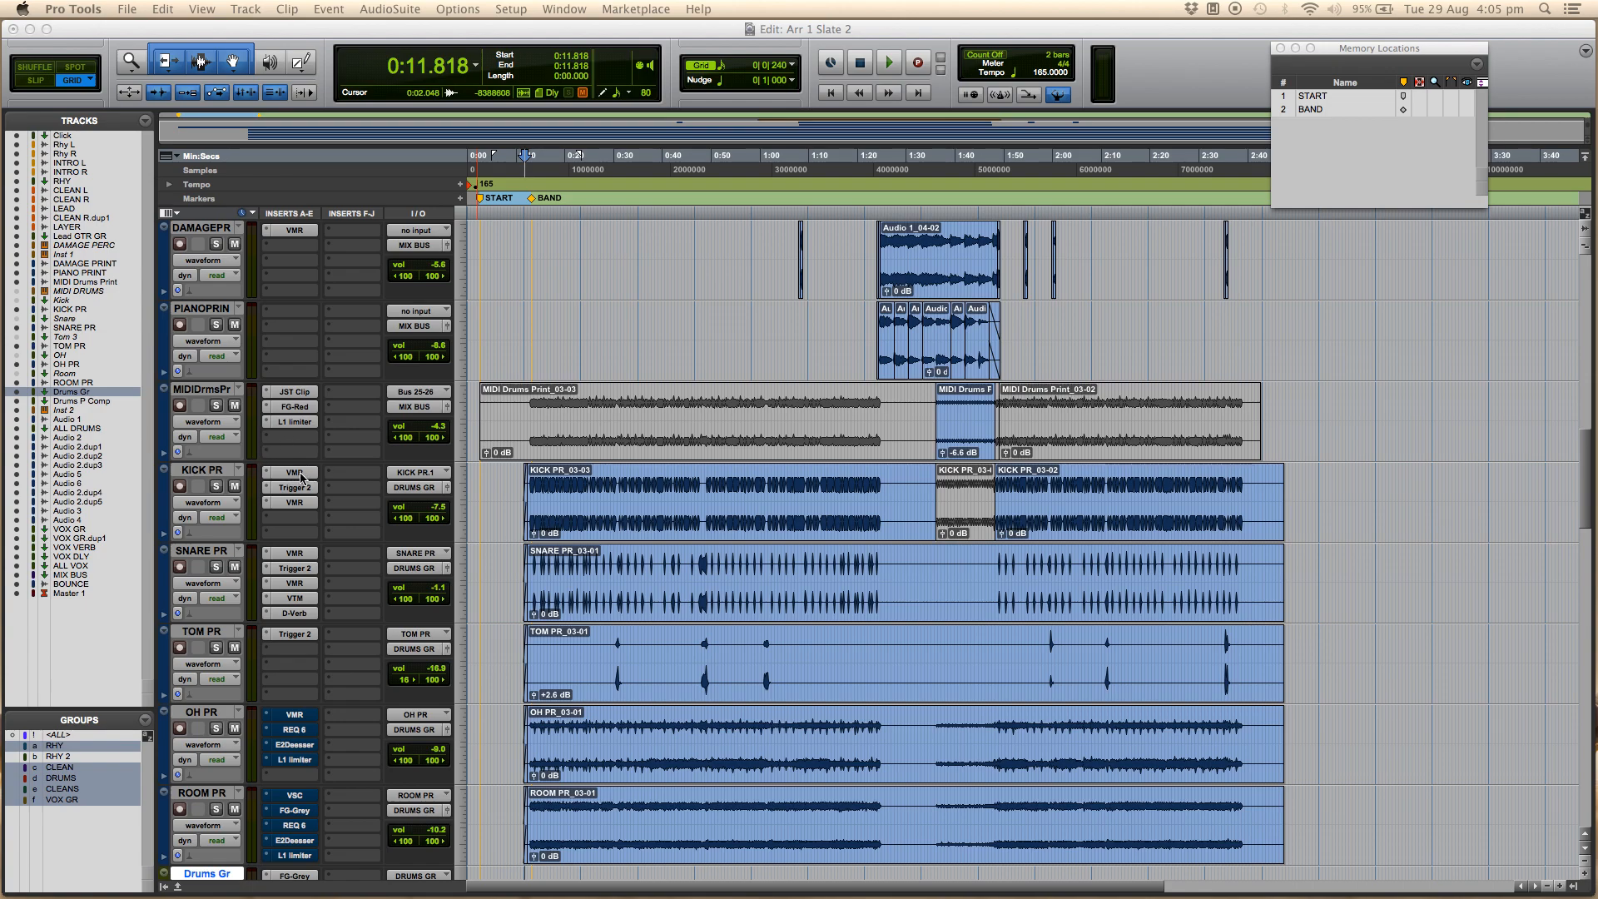
pyautogui.click(217, 486)
pyautogui.click(559, 486)
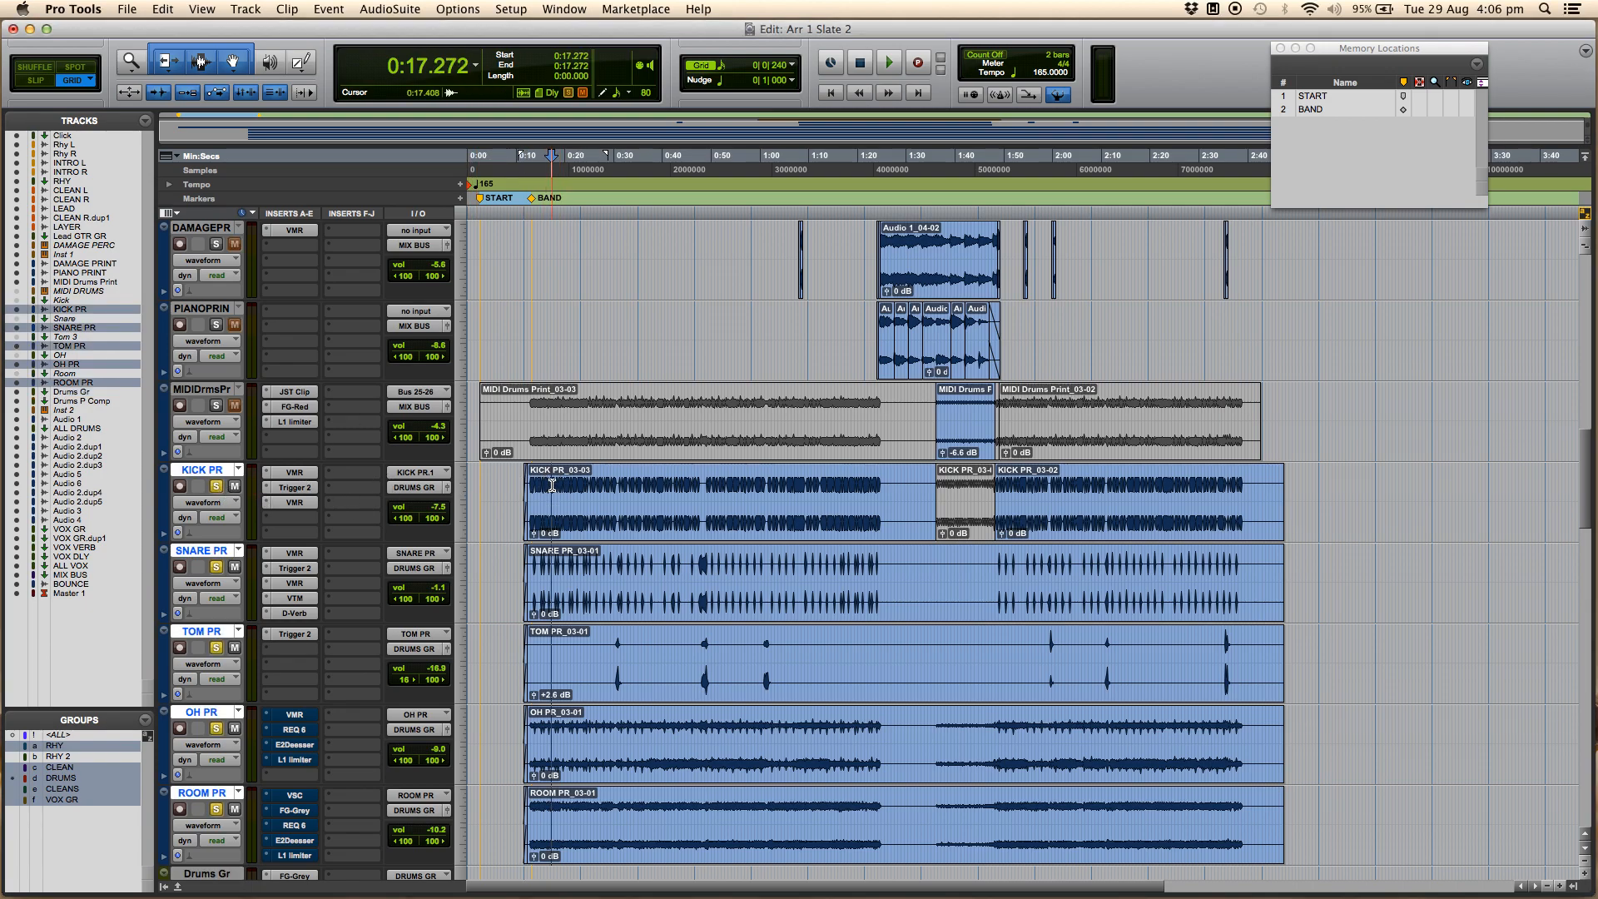
pyautogui.press('super+bracketright')
pyautogui.click(617, 484)
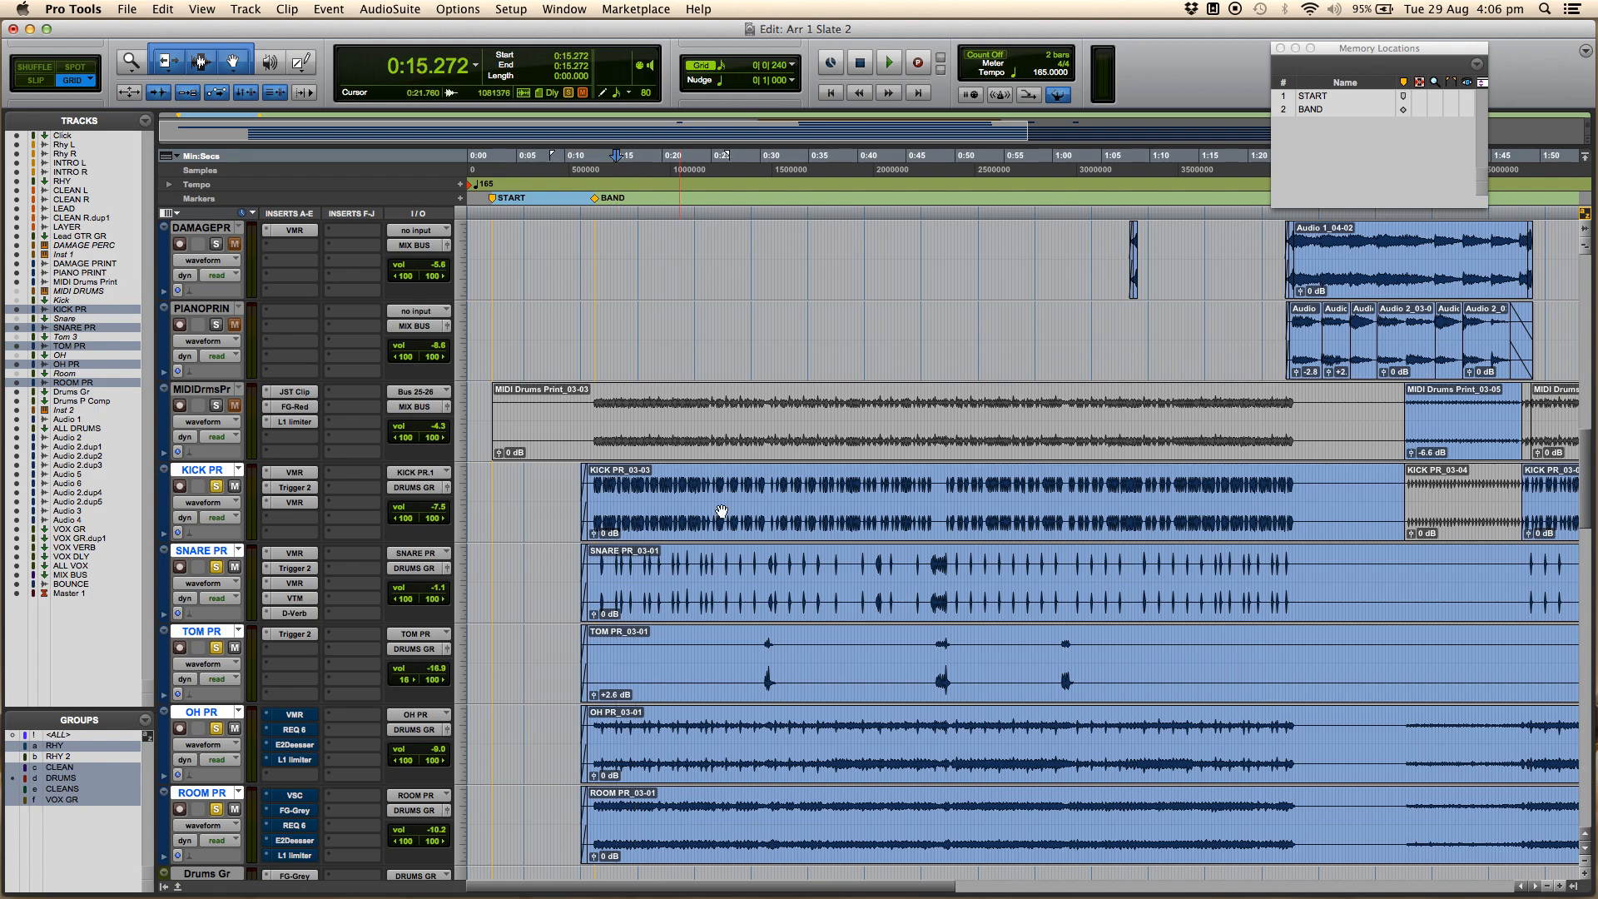
pyautogui.press('space')
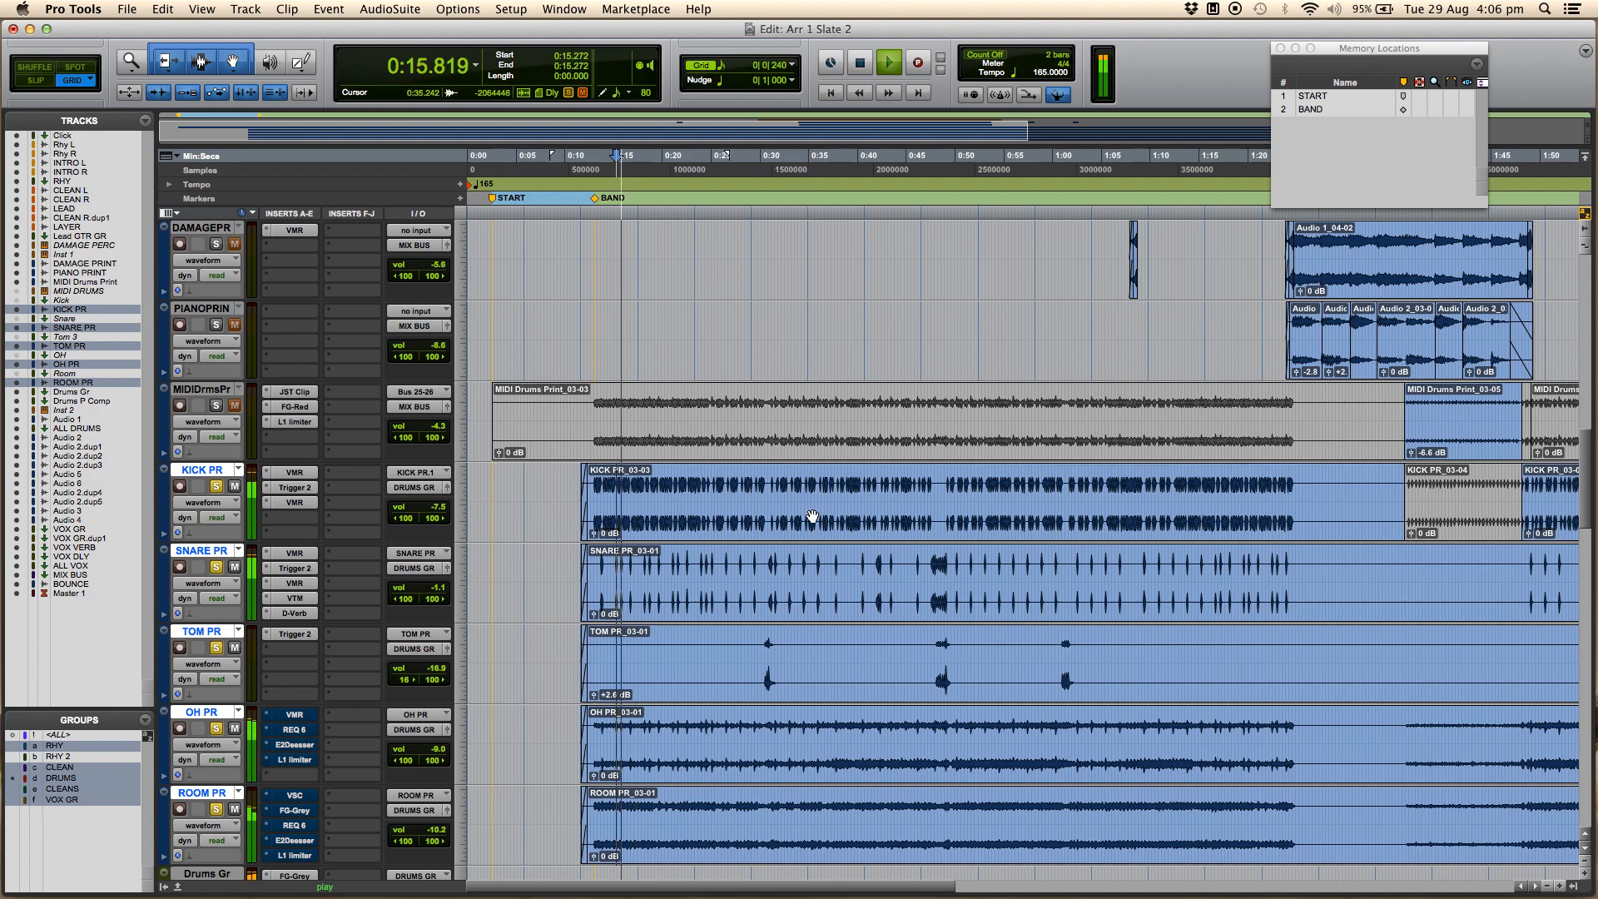
pyautogui.press('super+bracketleft')
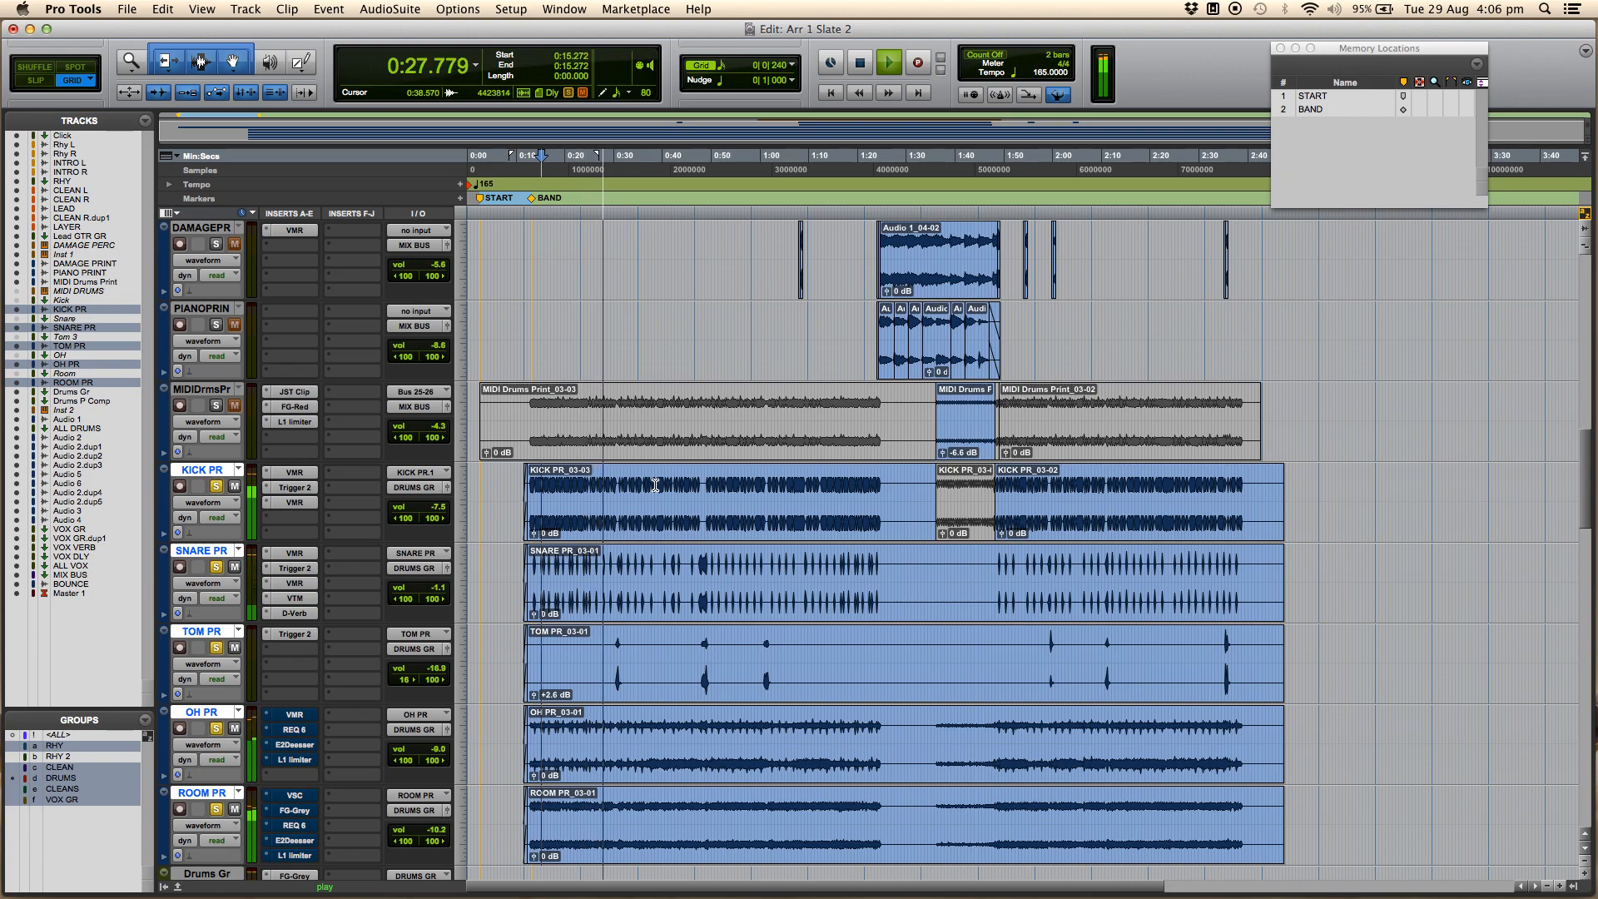
pyautogui.press('space')
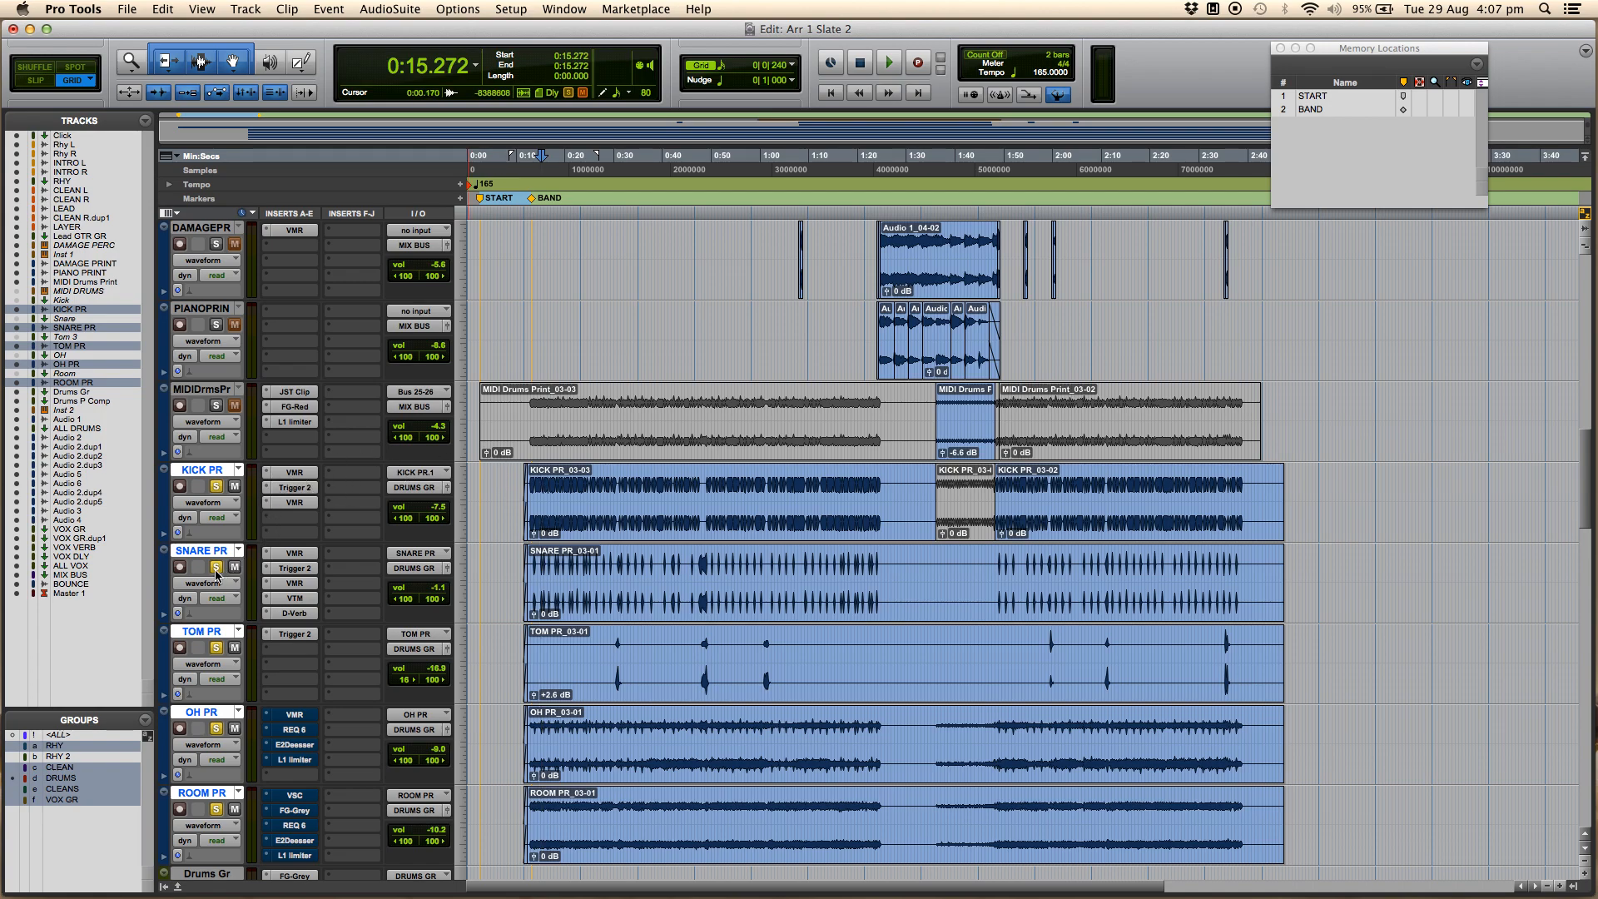
# Step: Solo only the KICK PR track and audition it from 0:15.272 with all its inserts bypassed
pyautogui.click(216, 487)
pyautogui.click(217, 487)
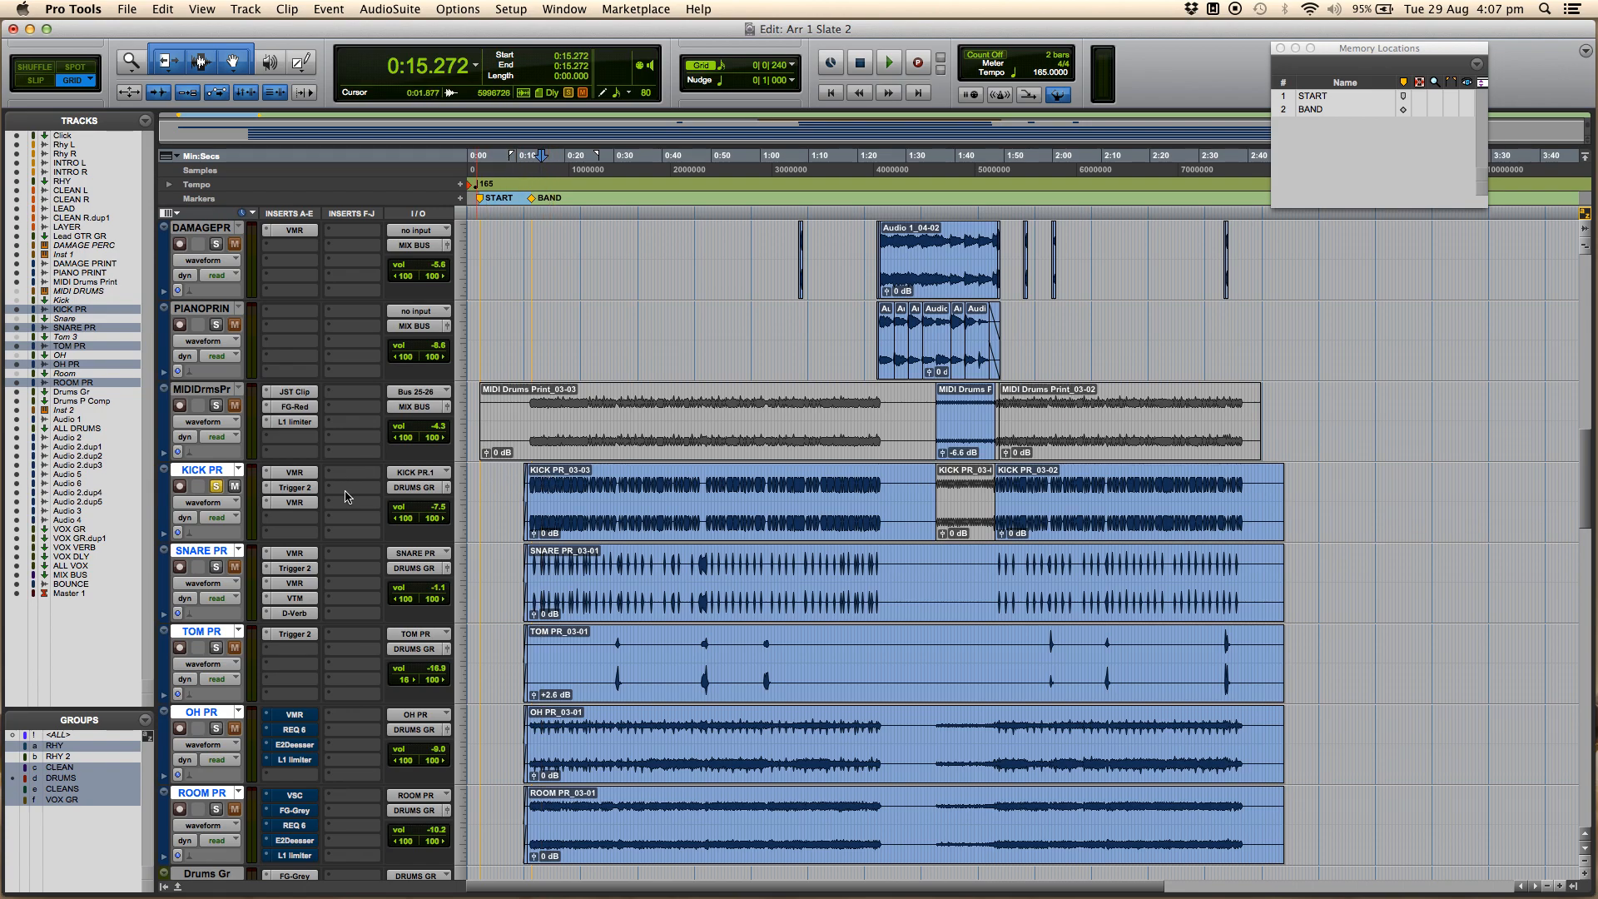
pyautogui.keyDown('shift'); pyautogui.keyDown('super'); pyautogui.click(302, 476); pyautogui.keyUp('super'); pyautogui.keyUp('shift')
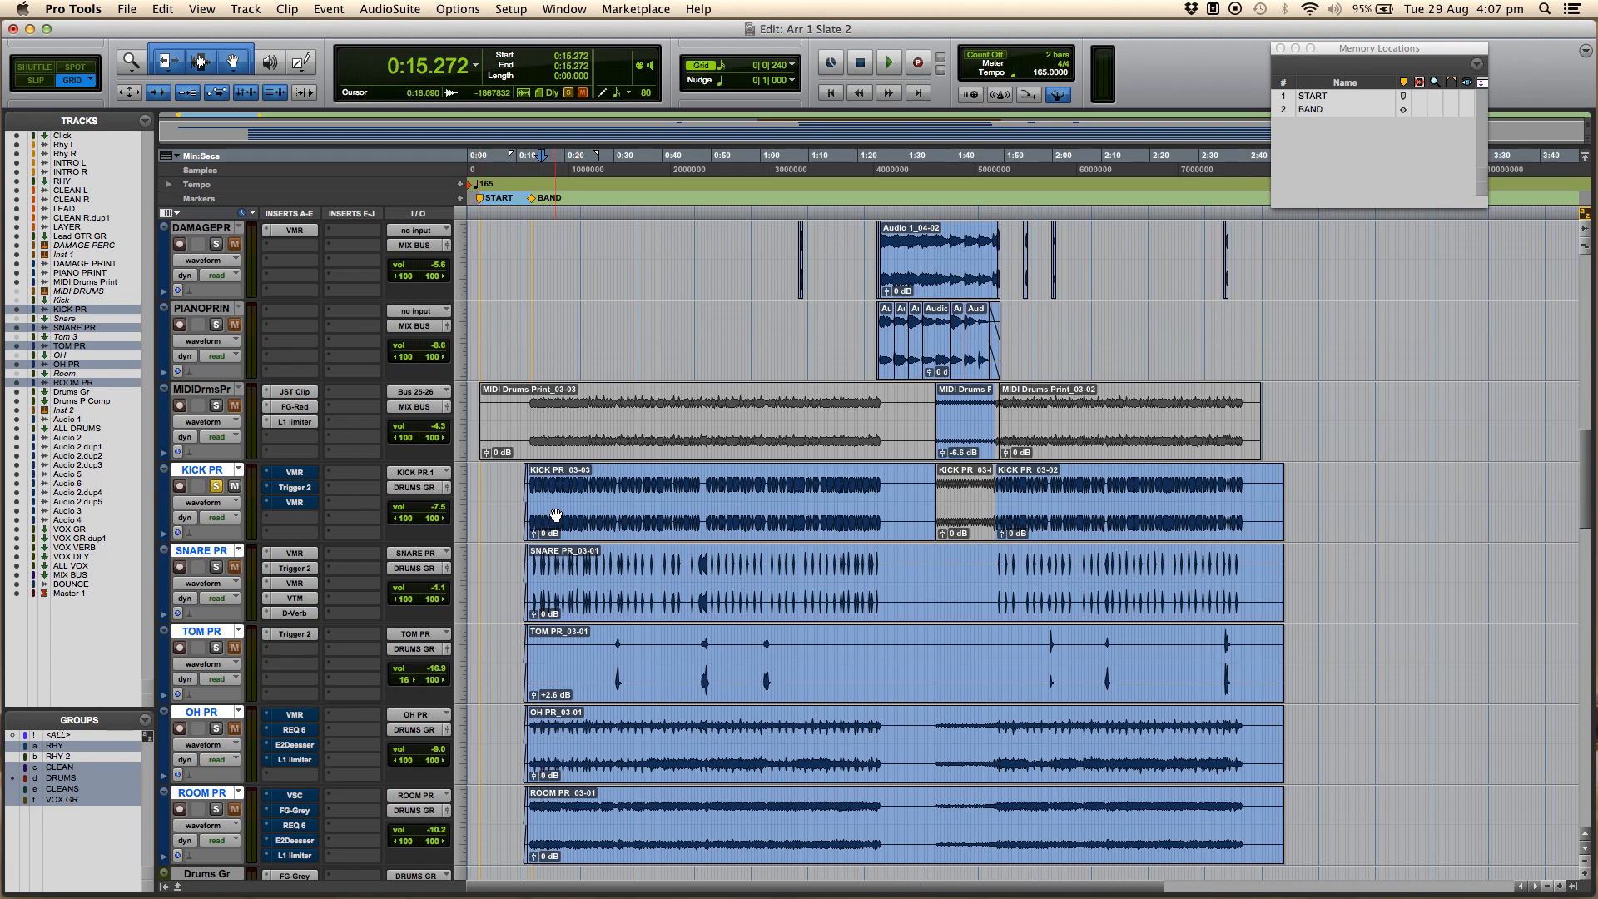
pyautogui.press('space')
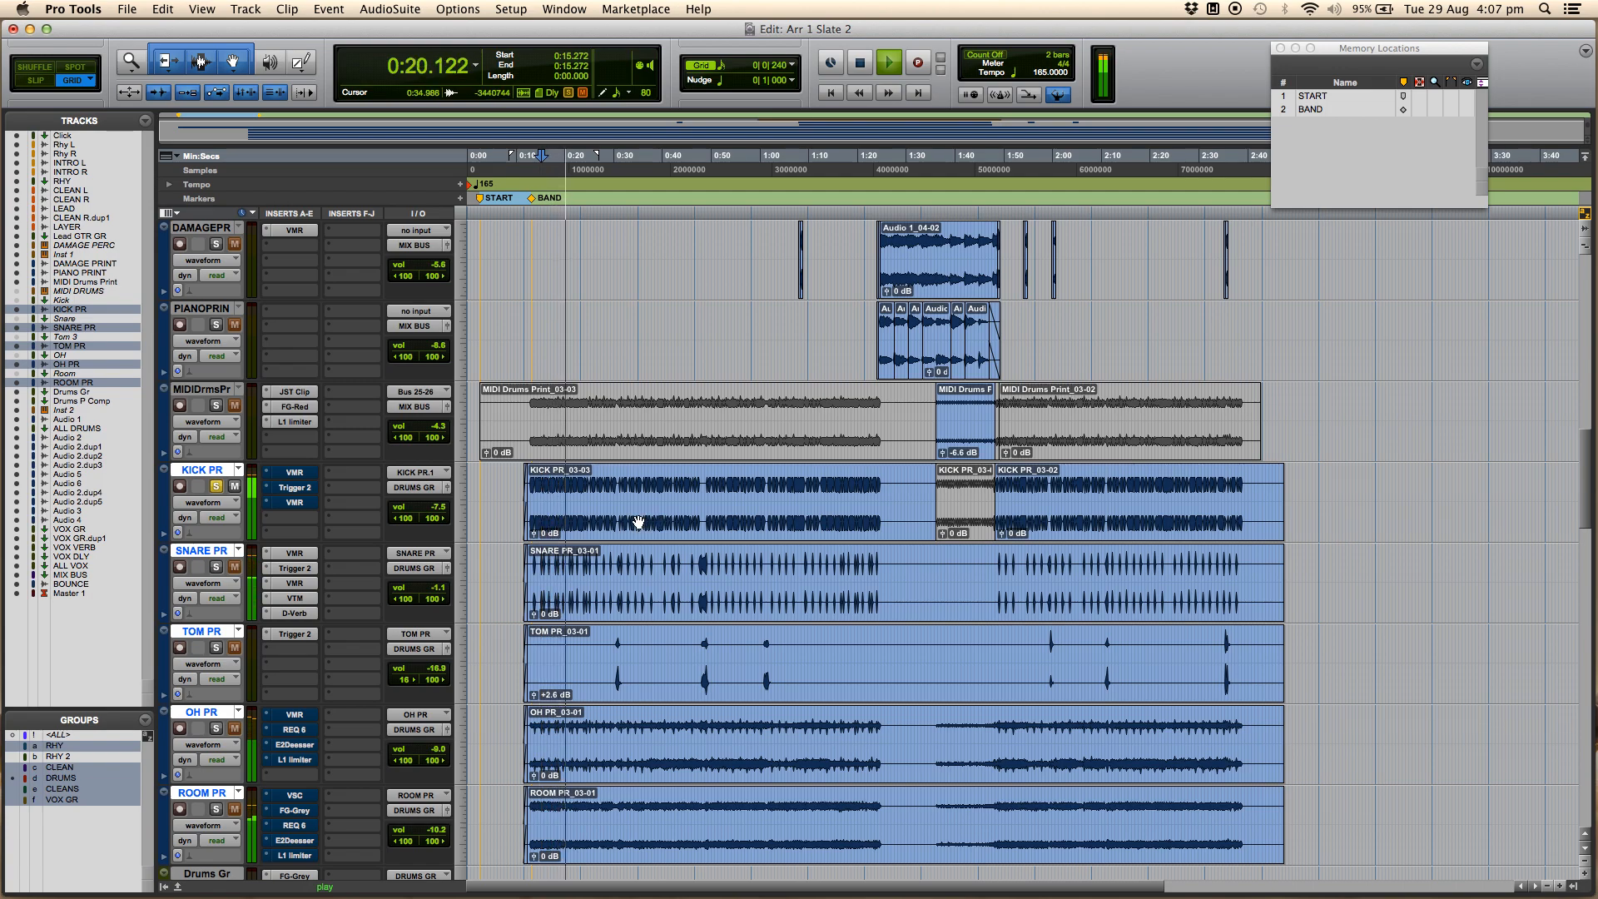
pyautogui.press('space')
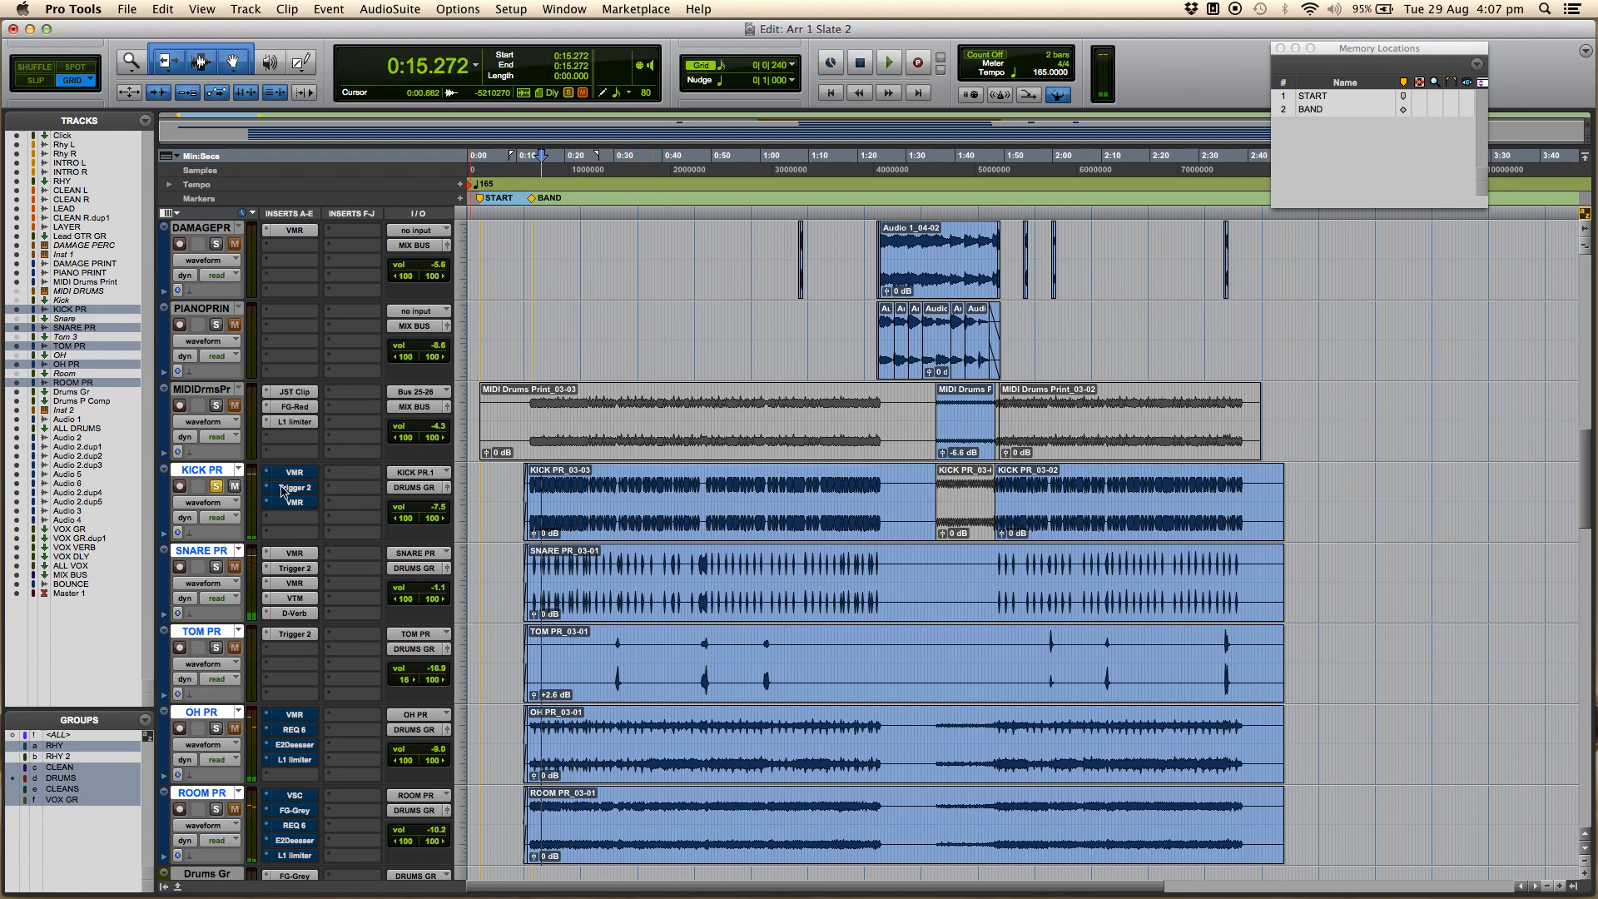
# Step: Open the first Virtual Mix Rack insert on KICK PR, place its window beside the track controls and start playback
pyautogui.click(294, 475)
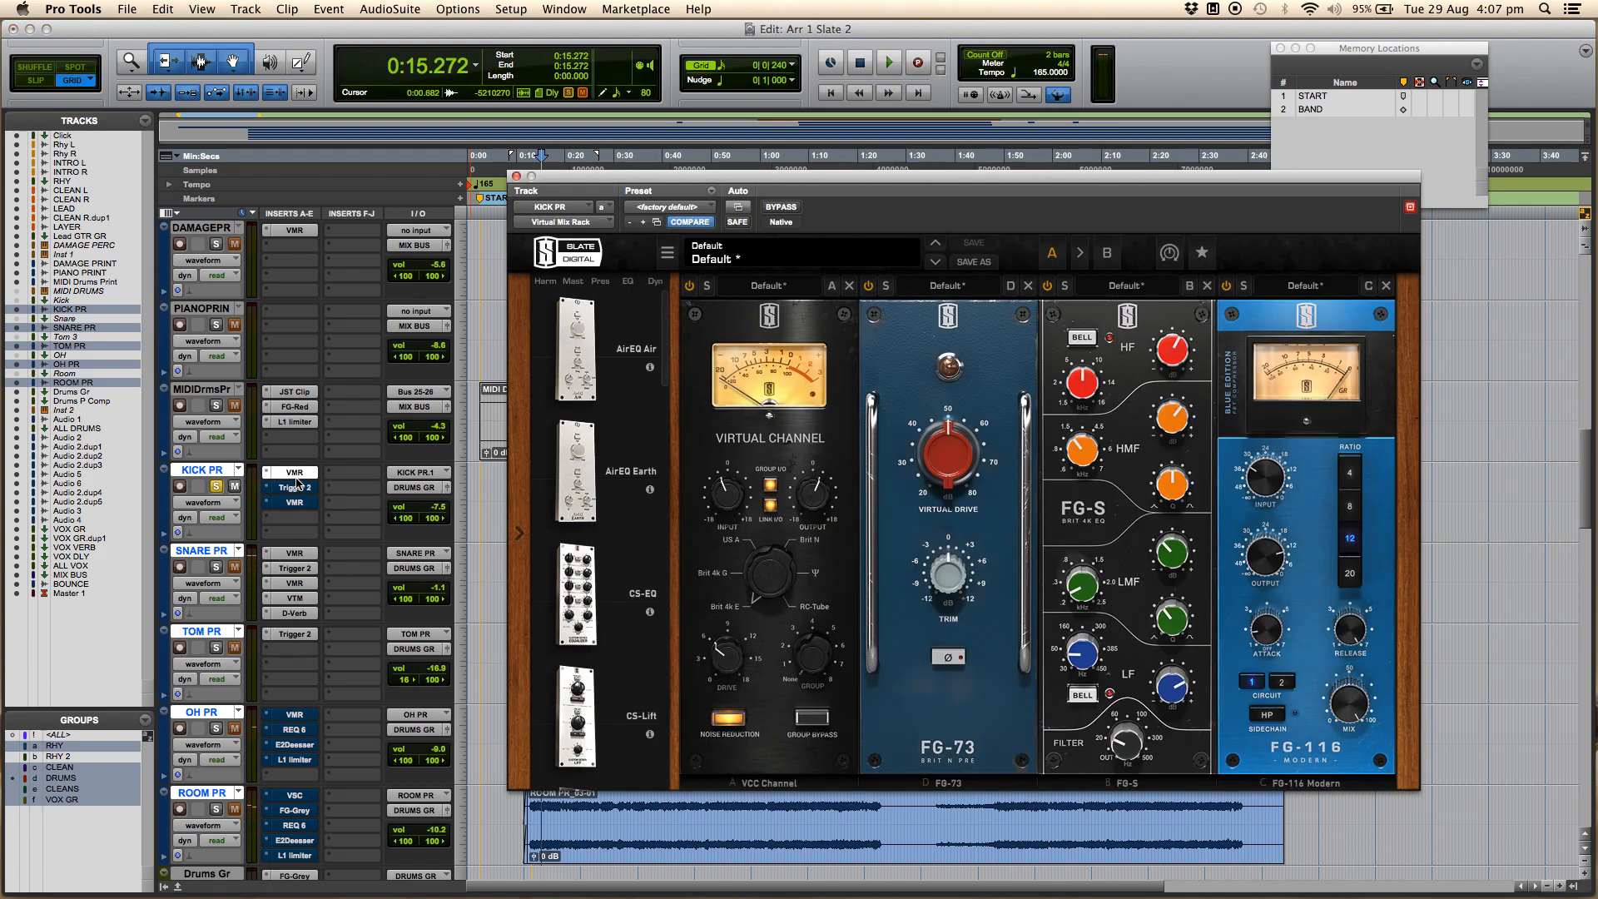
pyautogui.moveTo(1022, 188); pyautogui.dragTo(1183, 189)
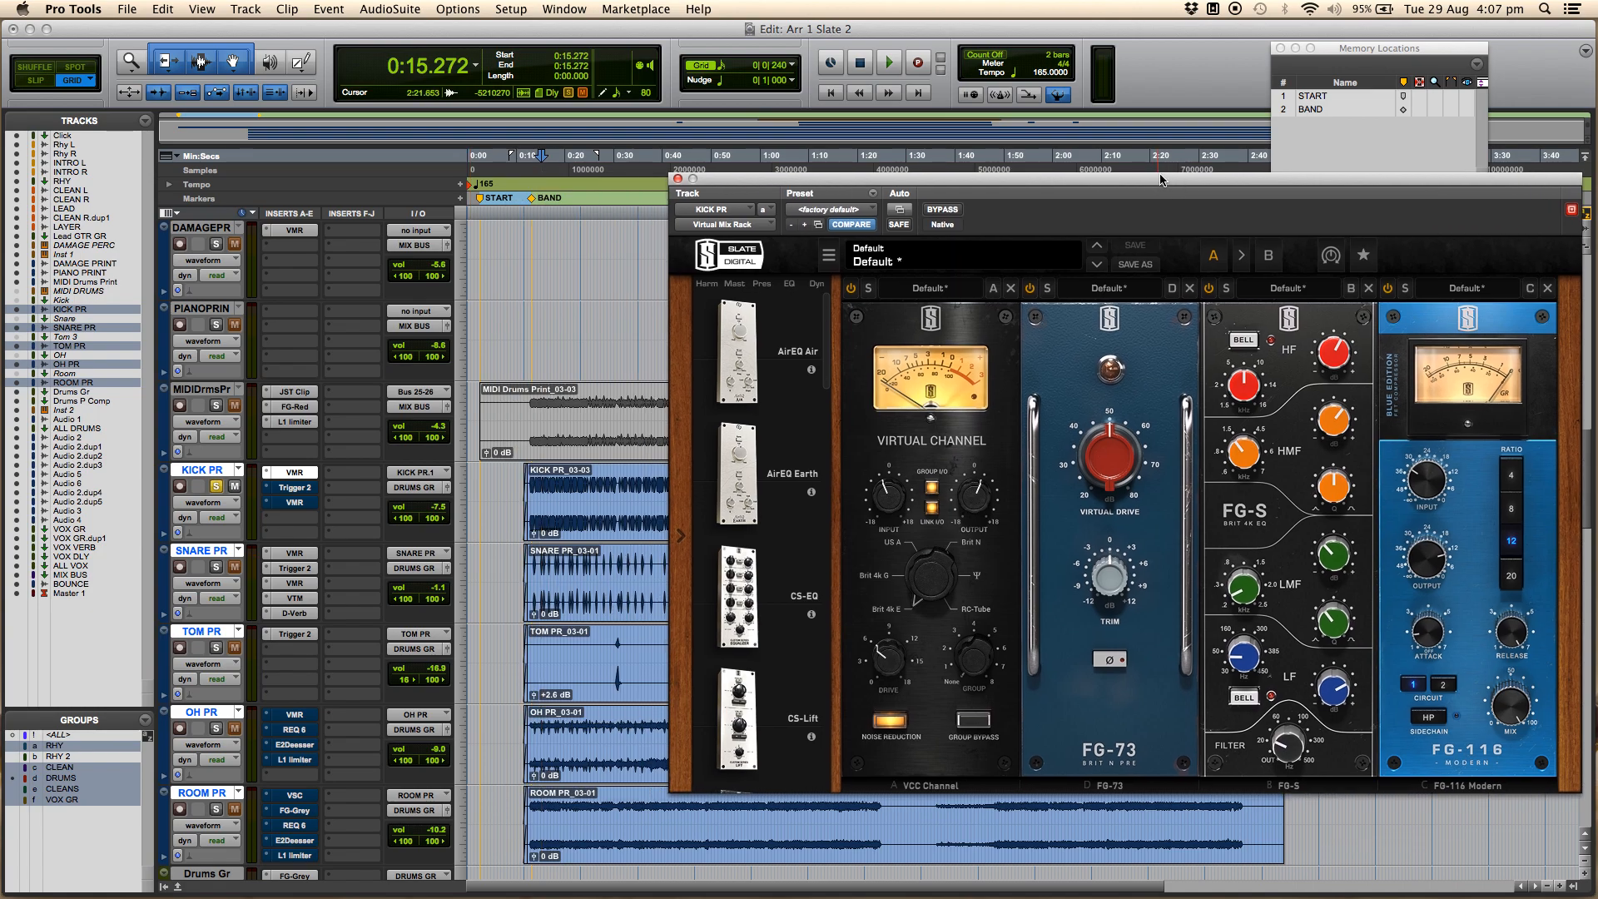
pyautogui.moveTo(1164, 180); pyautogui.dragTo(993, 206)
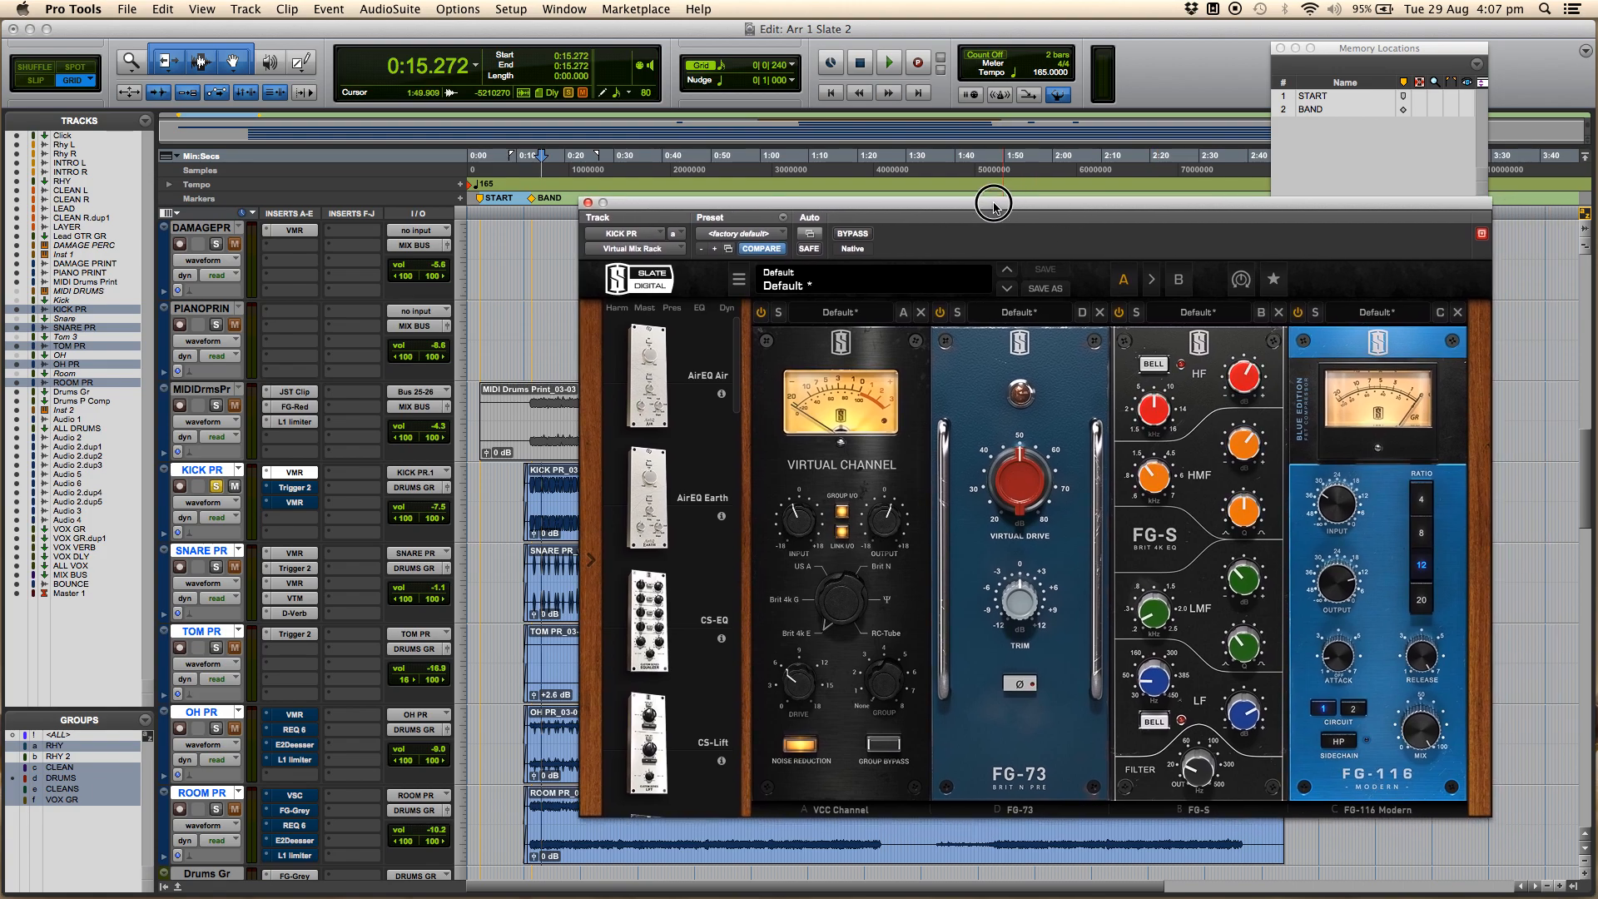
pyautogui.press('space')
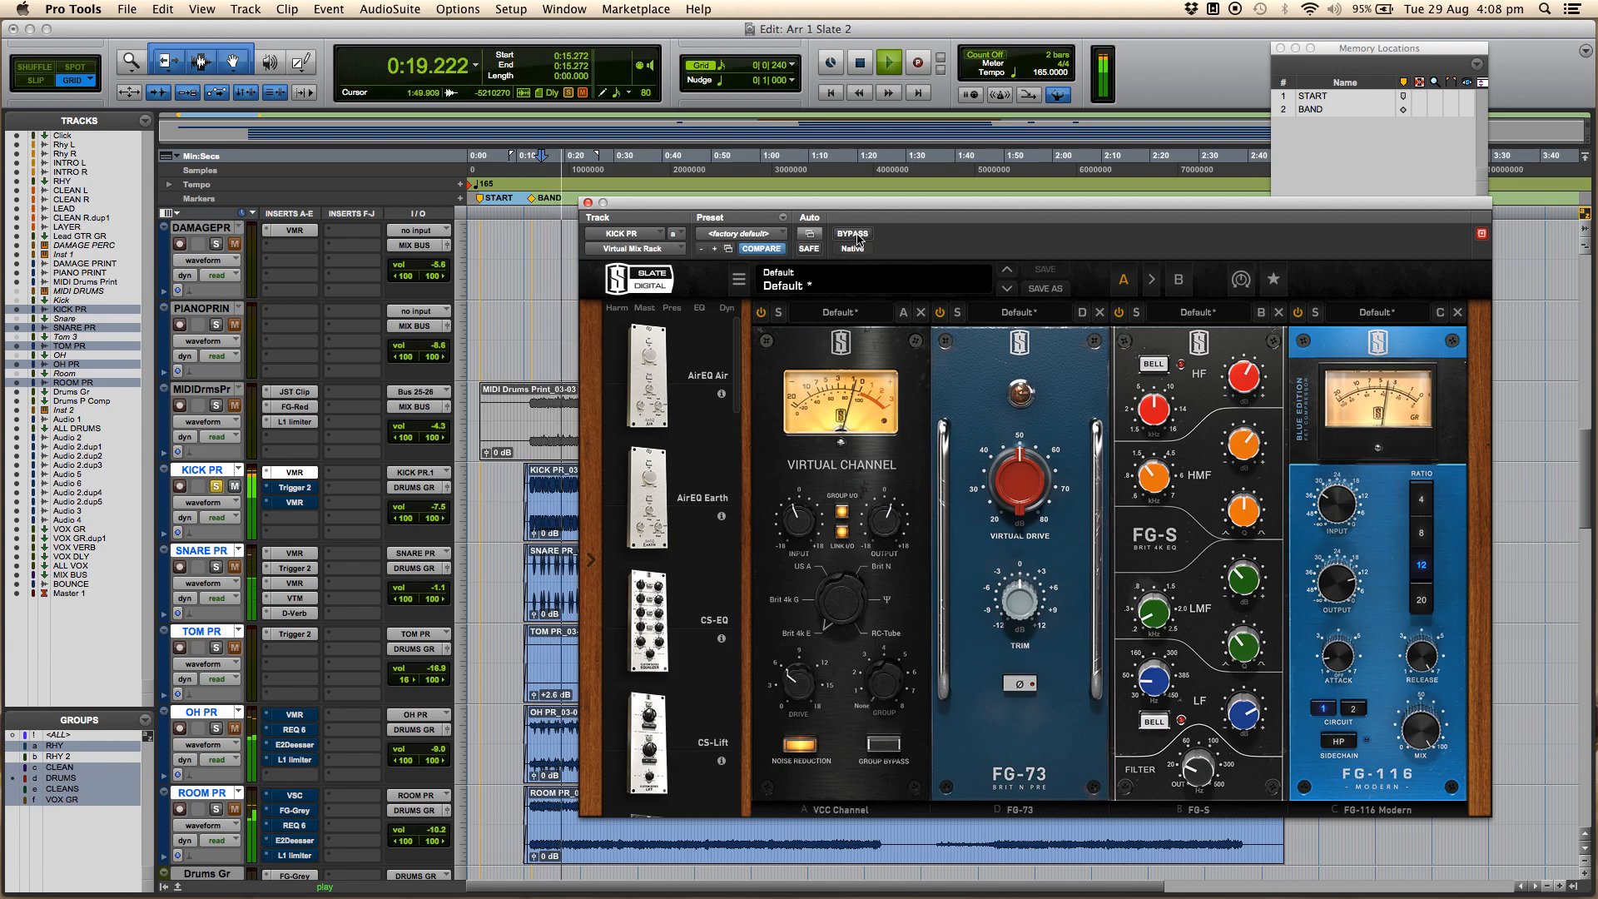
# Step: Compare the soloed kick with its first Virtual Mix Rack bypassed and active from 0:15.272, leaving the plugin active and its window closed
pyautogui.press('space')
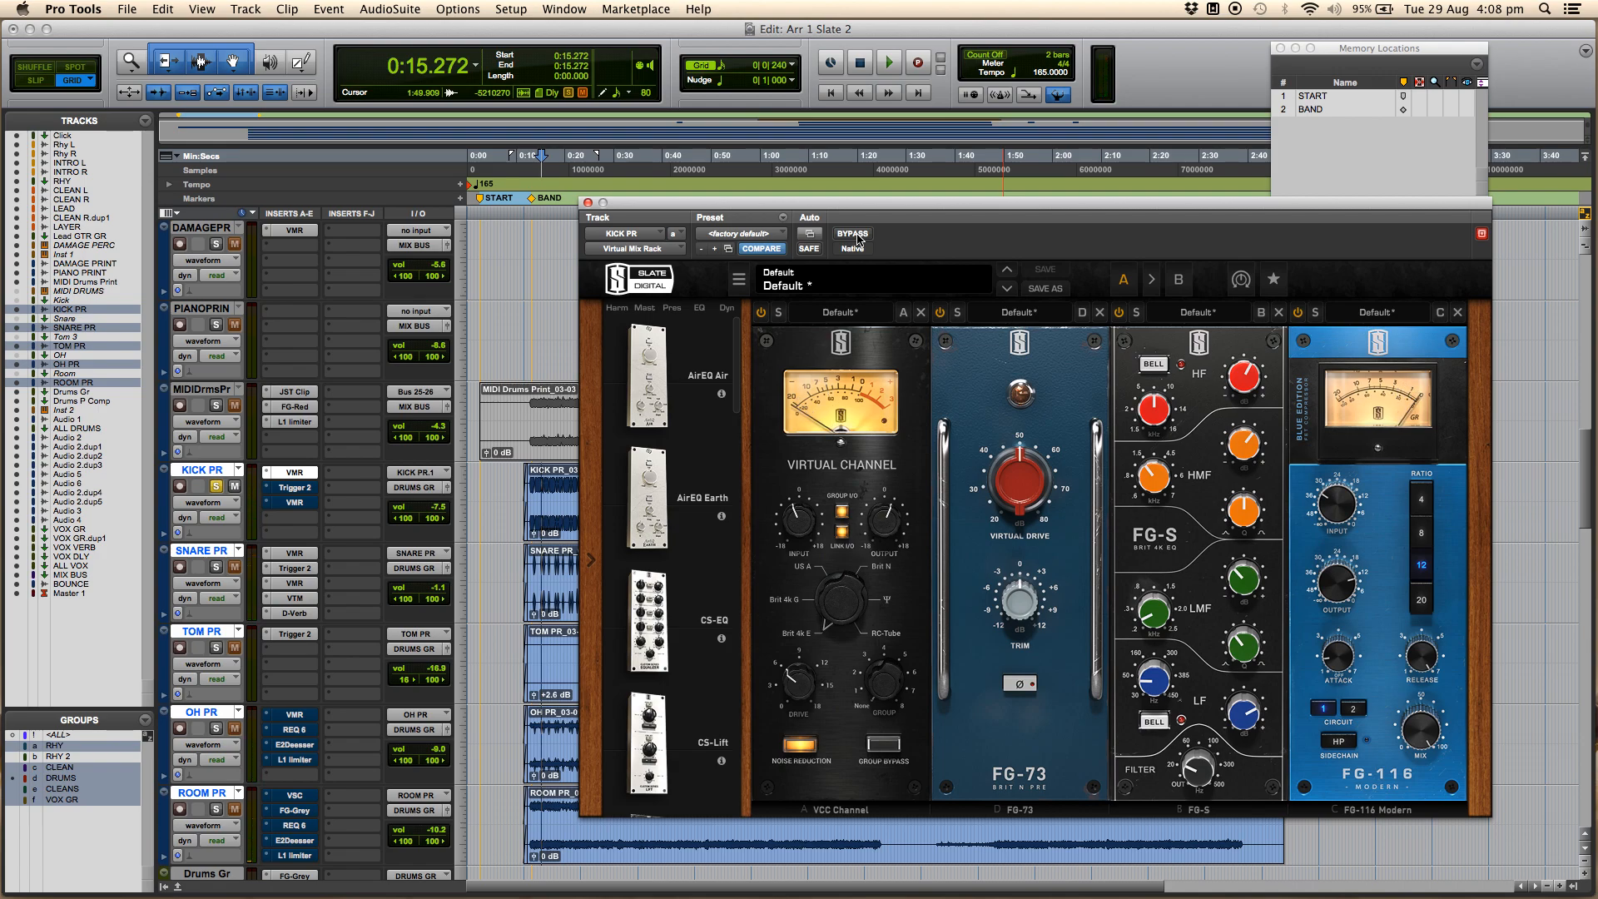
pyautogui.click(855, 235)
pyautogui.press('space')
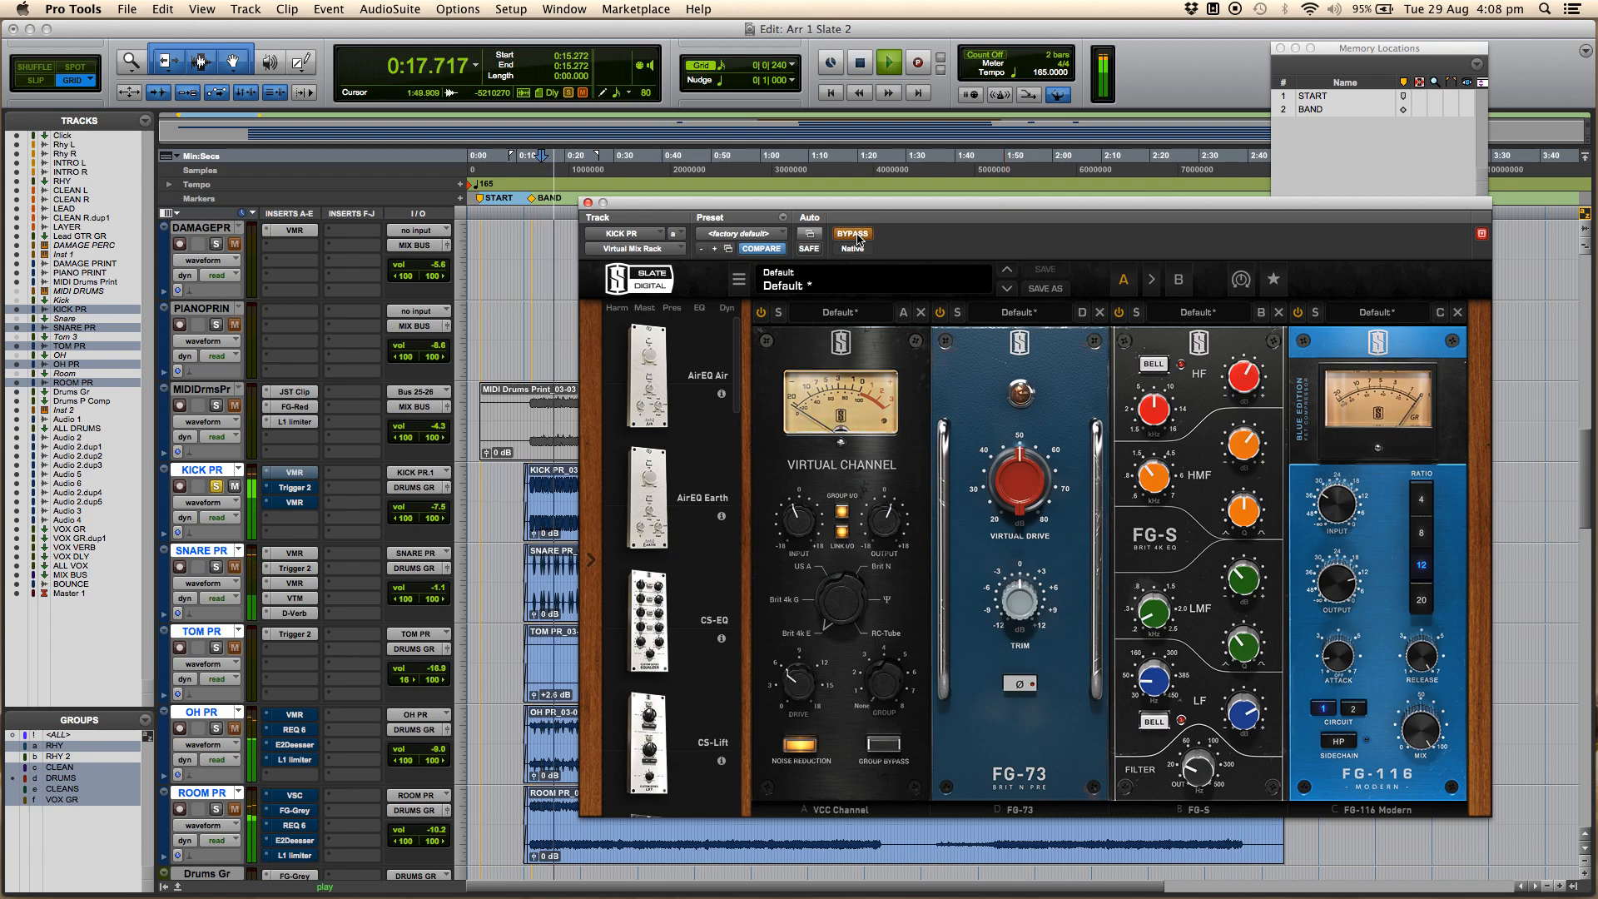
pyautogui.click(855, 235)
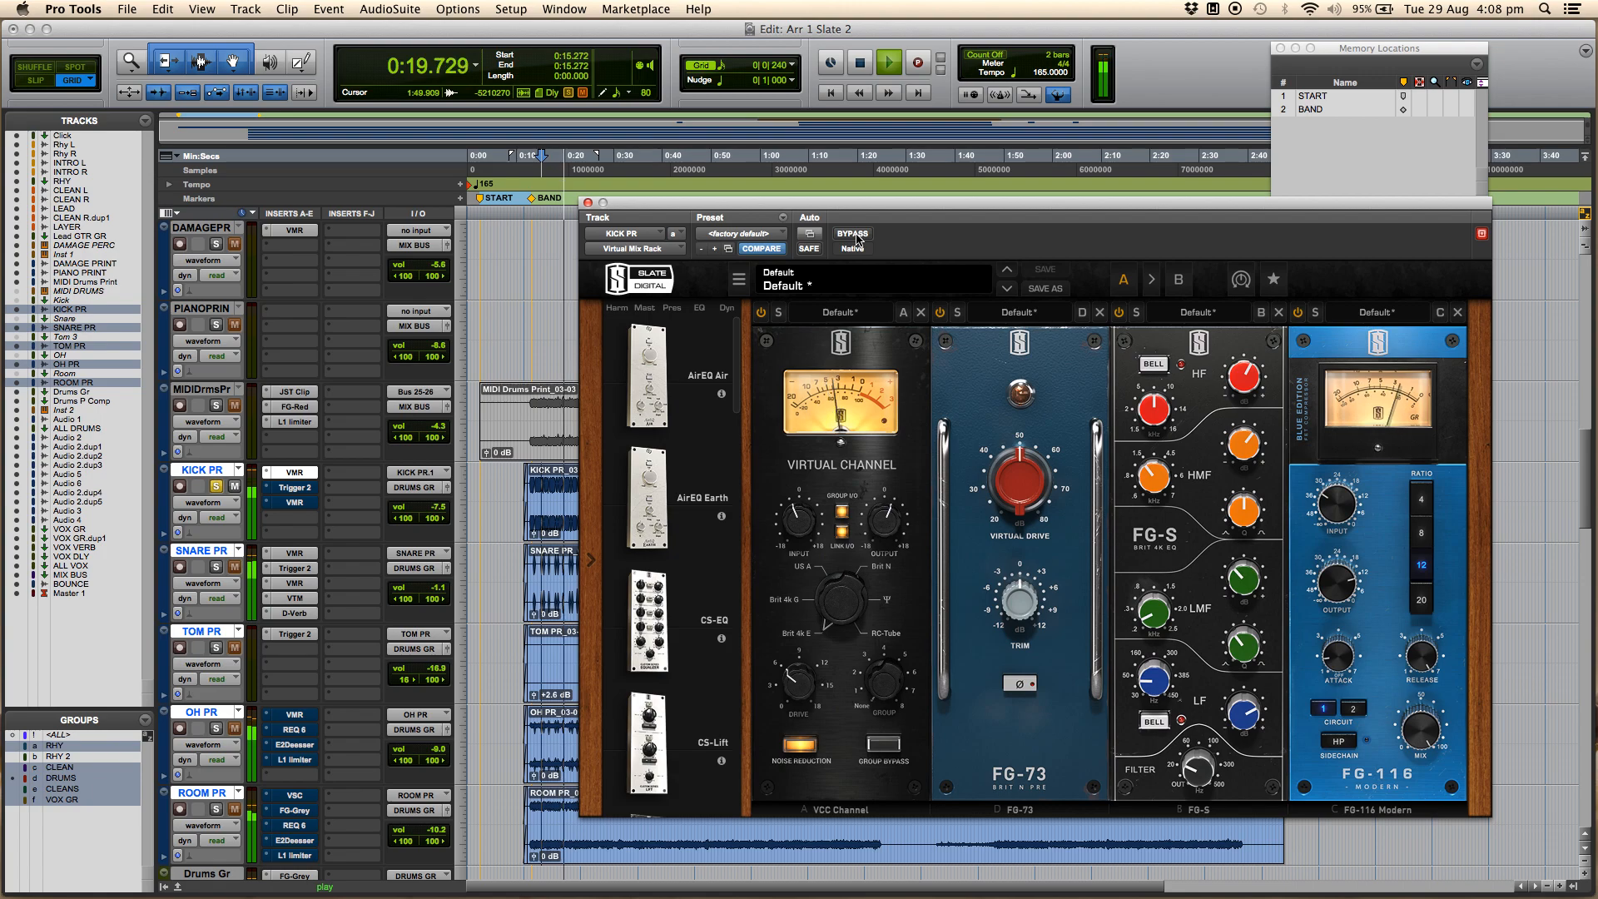
pyautogui.press('space')
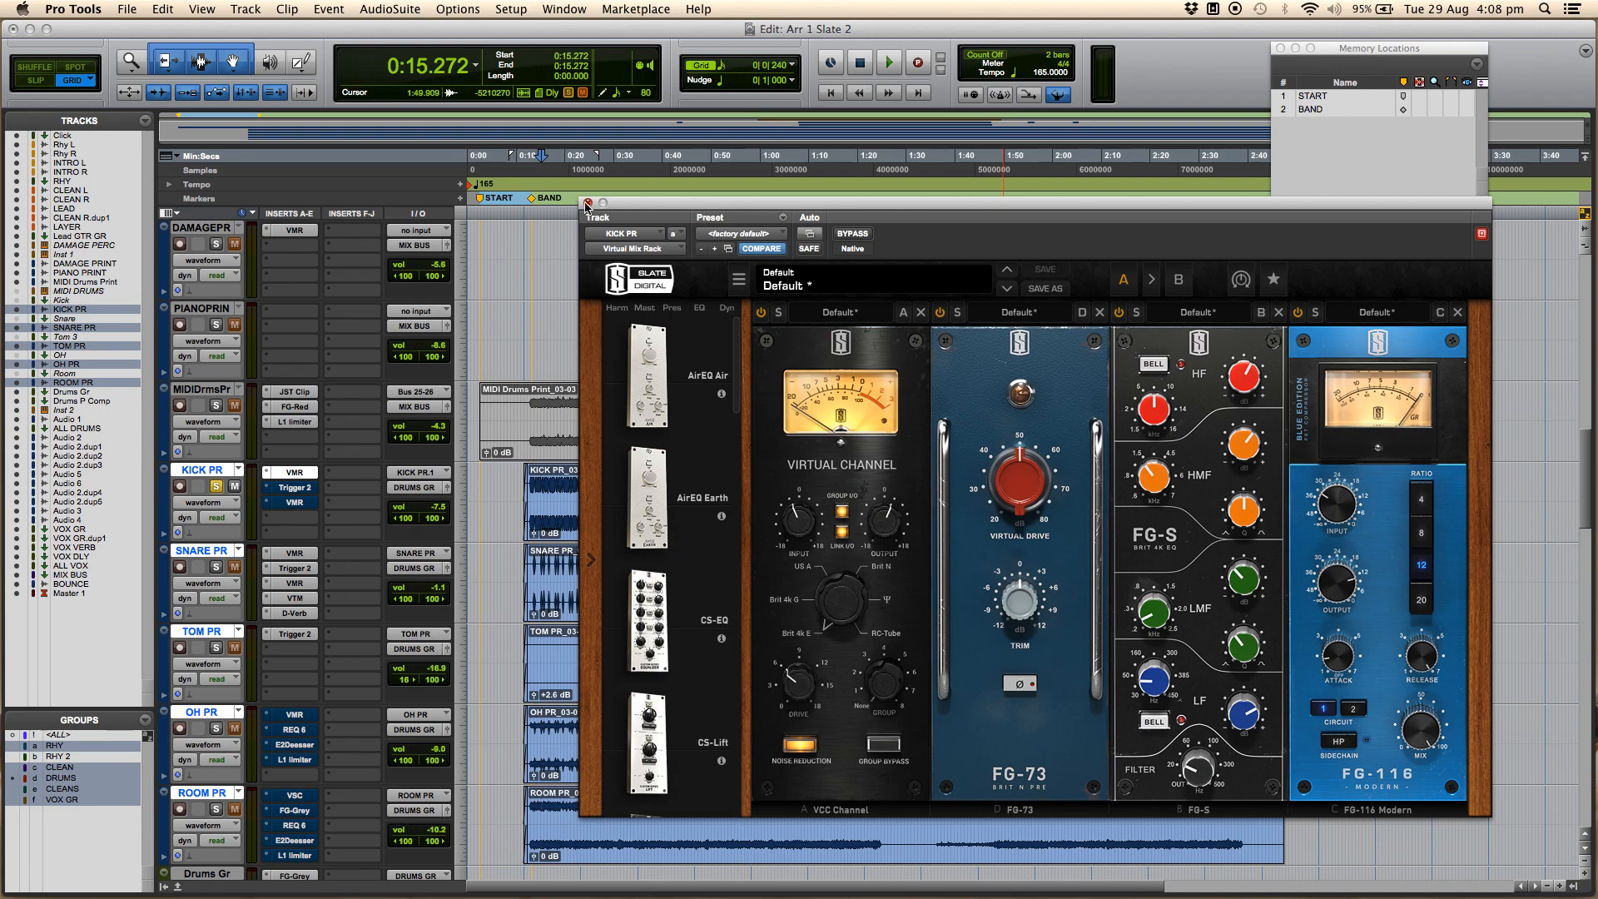
pyautogui.click(589, 203)
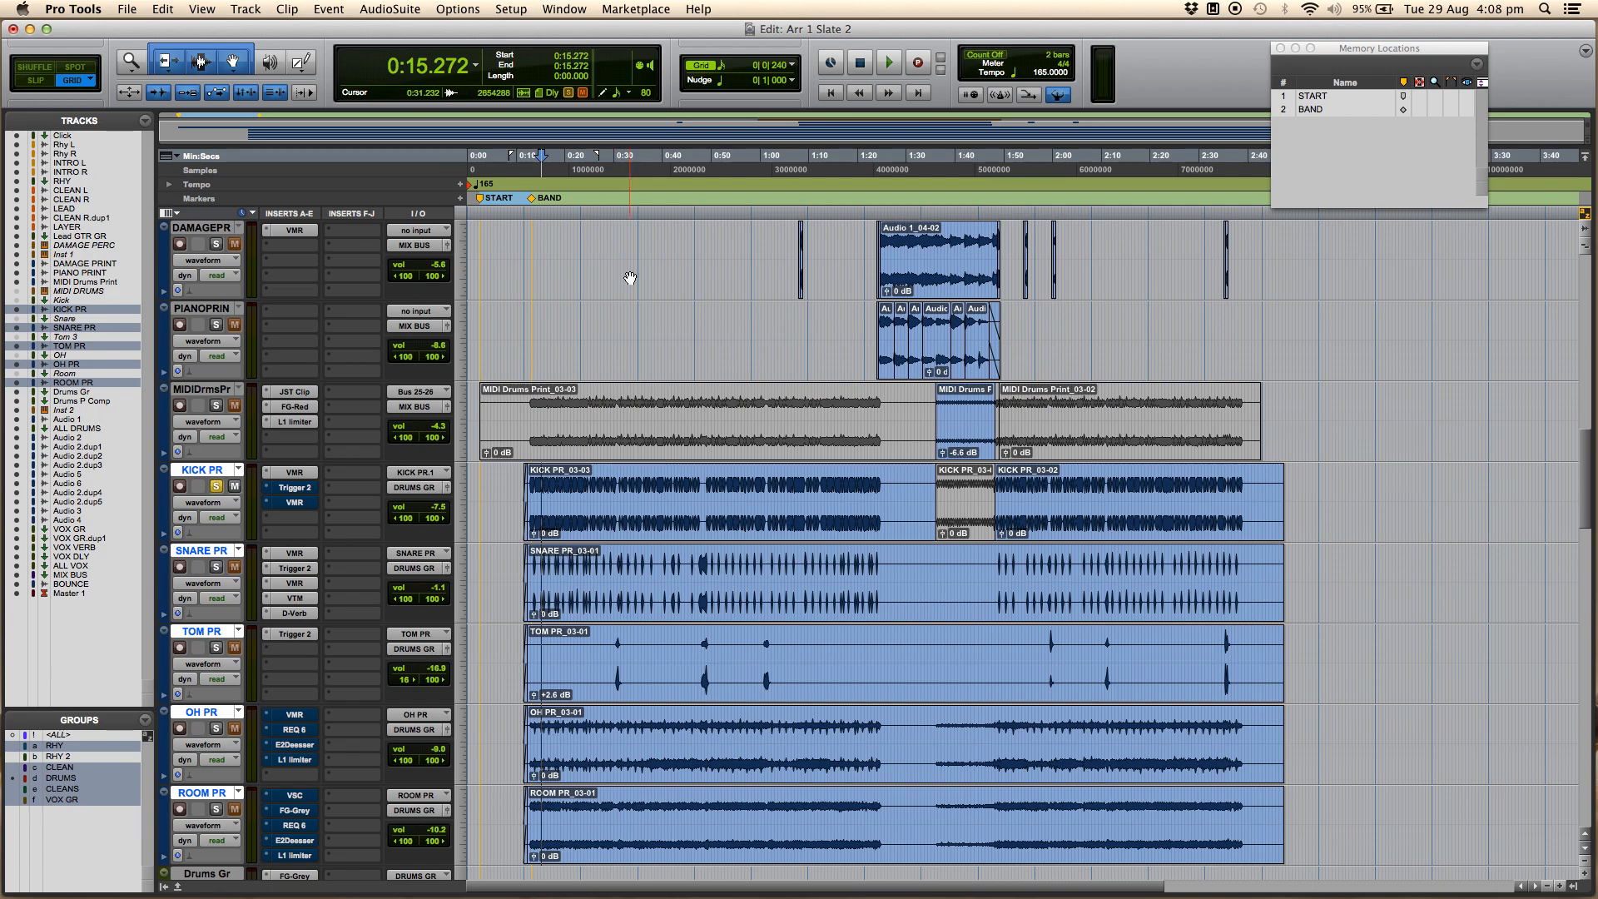
# Step: Enable and open Trigger 2 on KICK PR, and audition its COUNTERKICK_4.wav and BlackKick Z1 mic samples
pyautogui.click(295, 488)
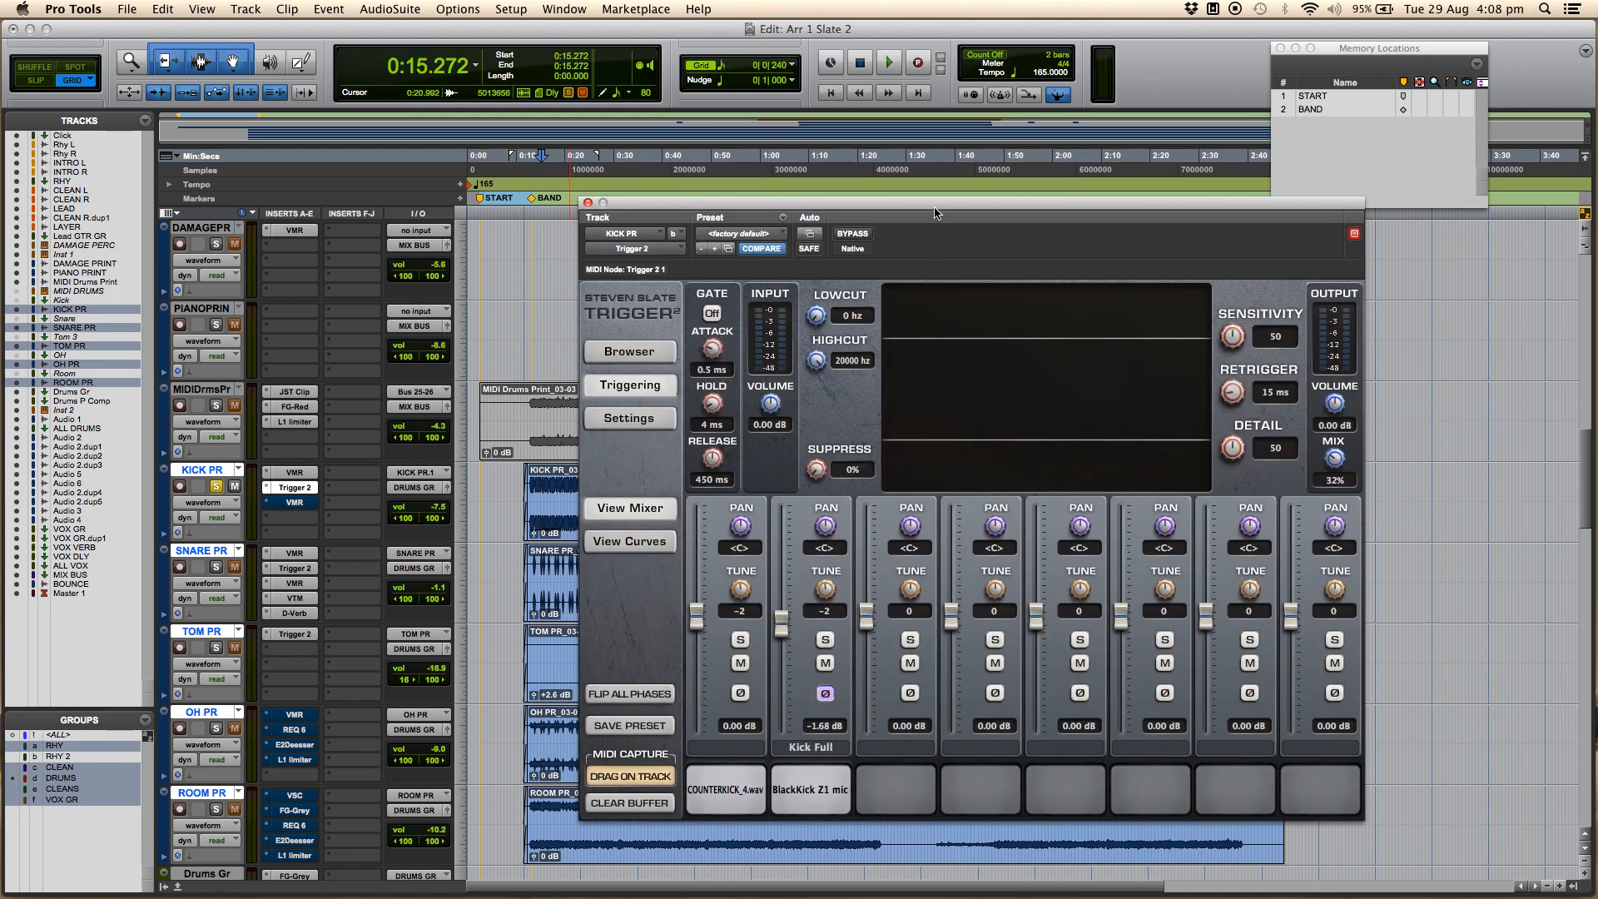
pyautogui.moveTo(936, 213); pyautogui.dragTo(912, 208)
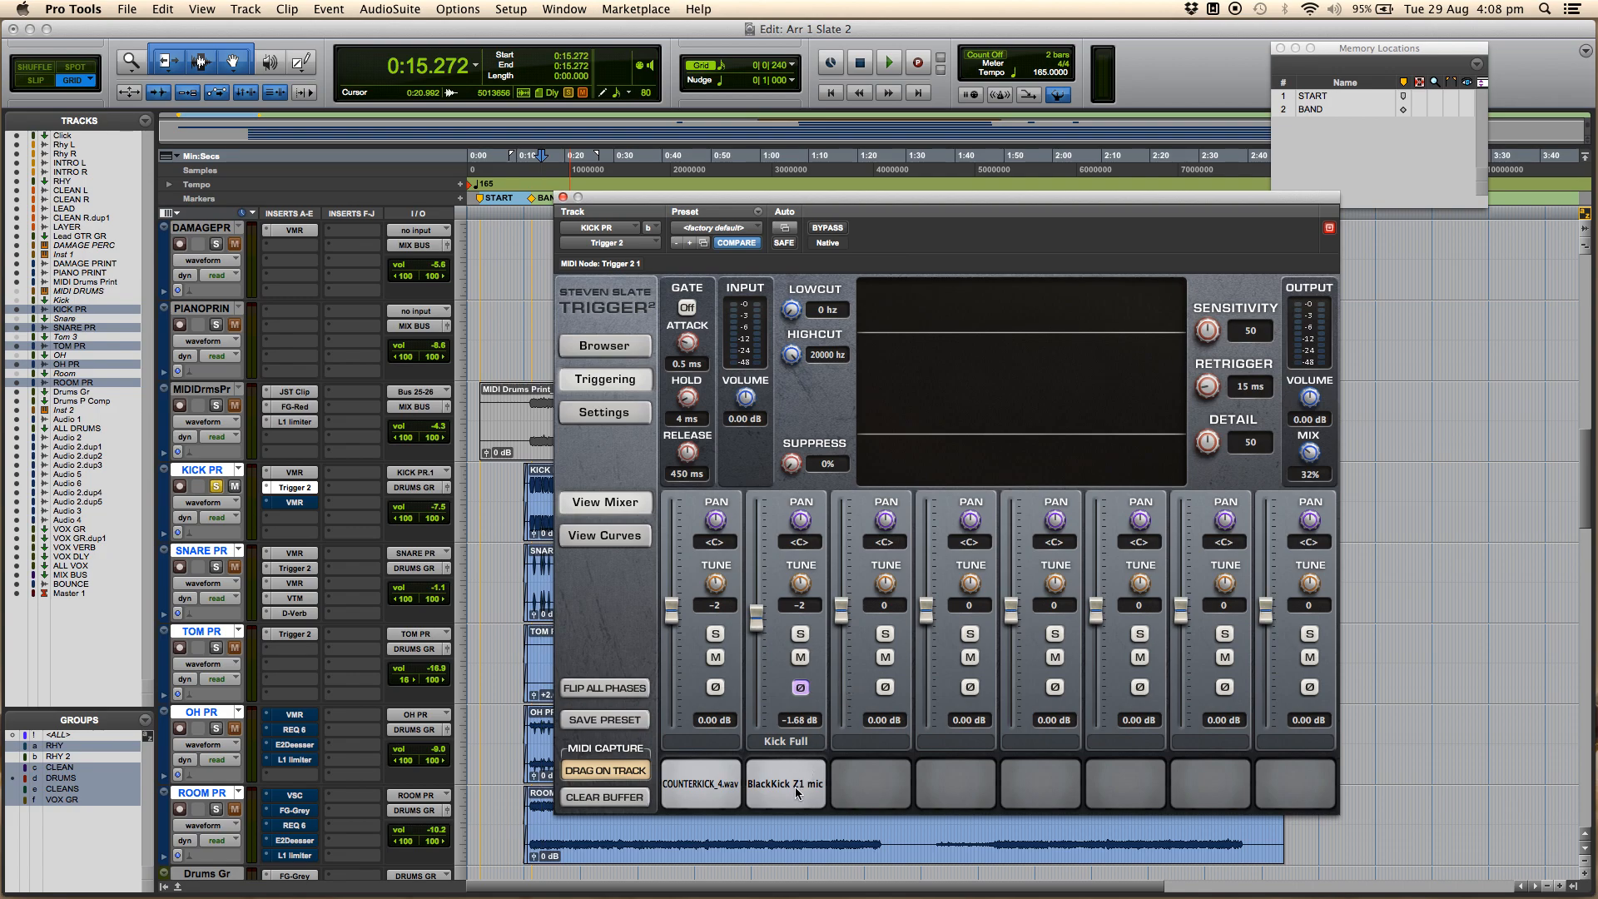
pyautogui.click(709, 790)
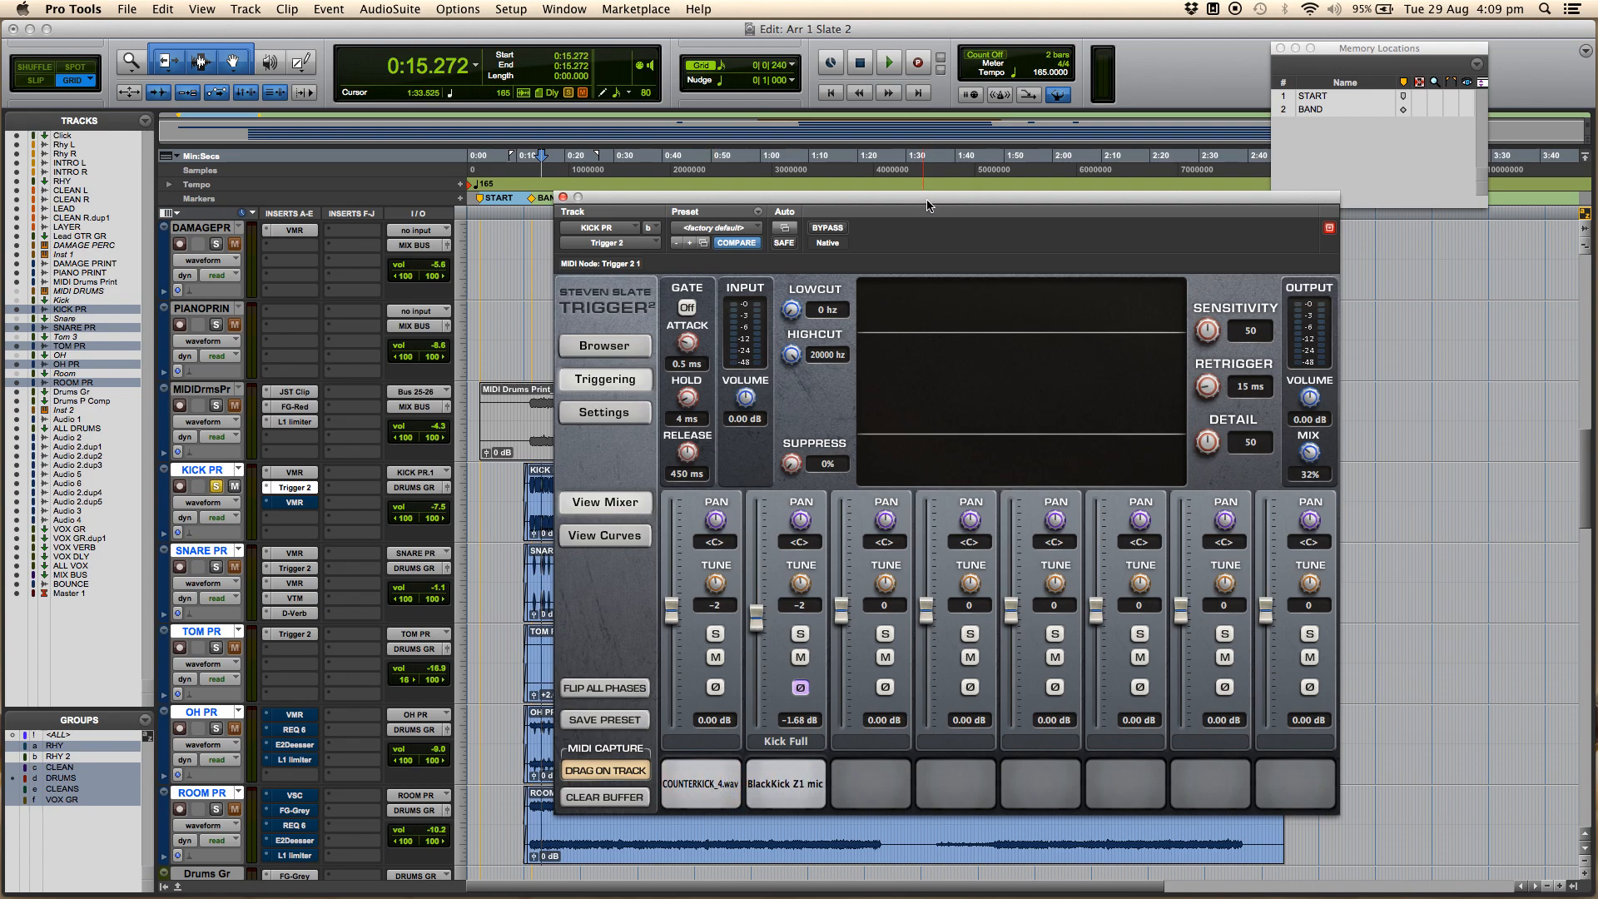
pyautogui.click(721, 791)
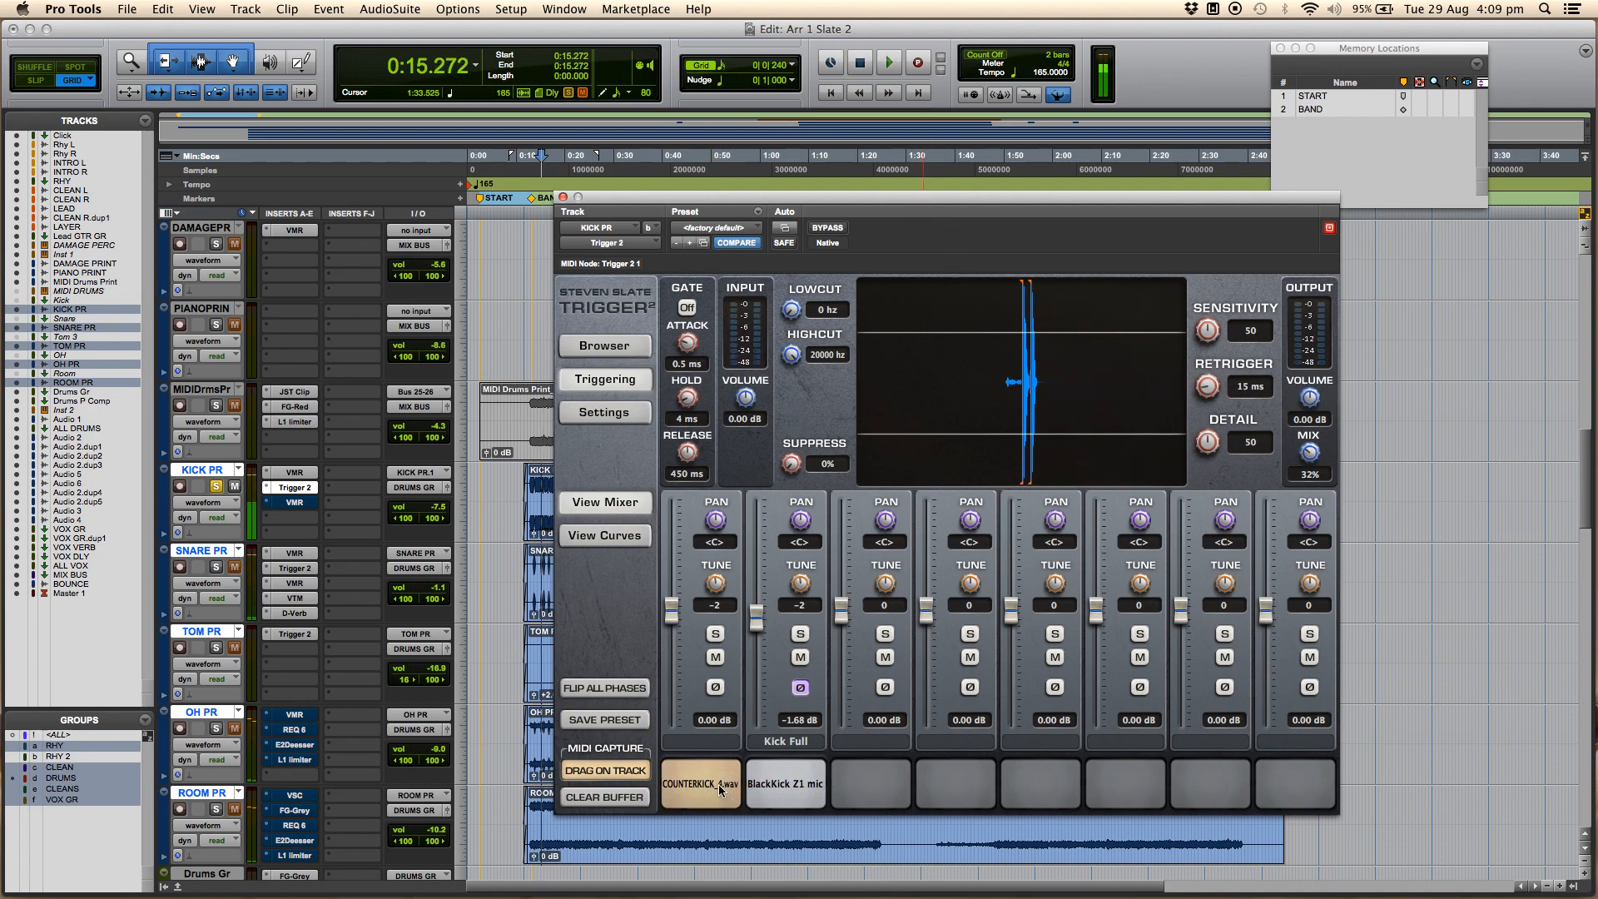
pyautogui.click(793, 786)
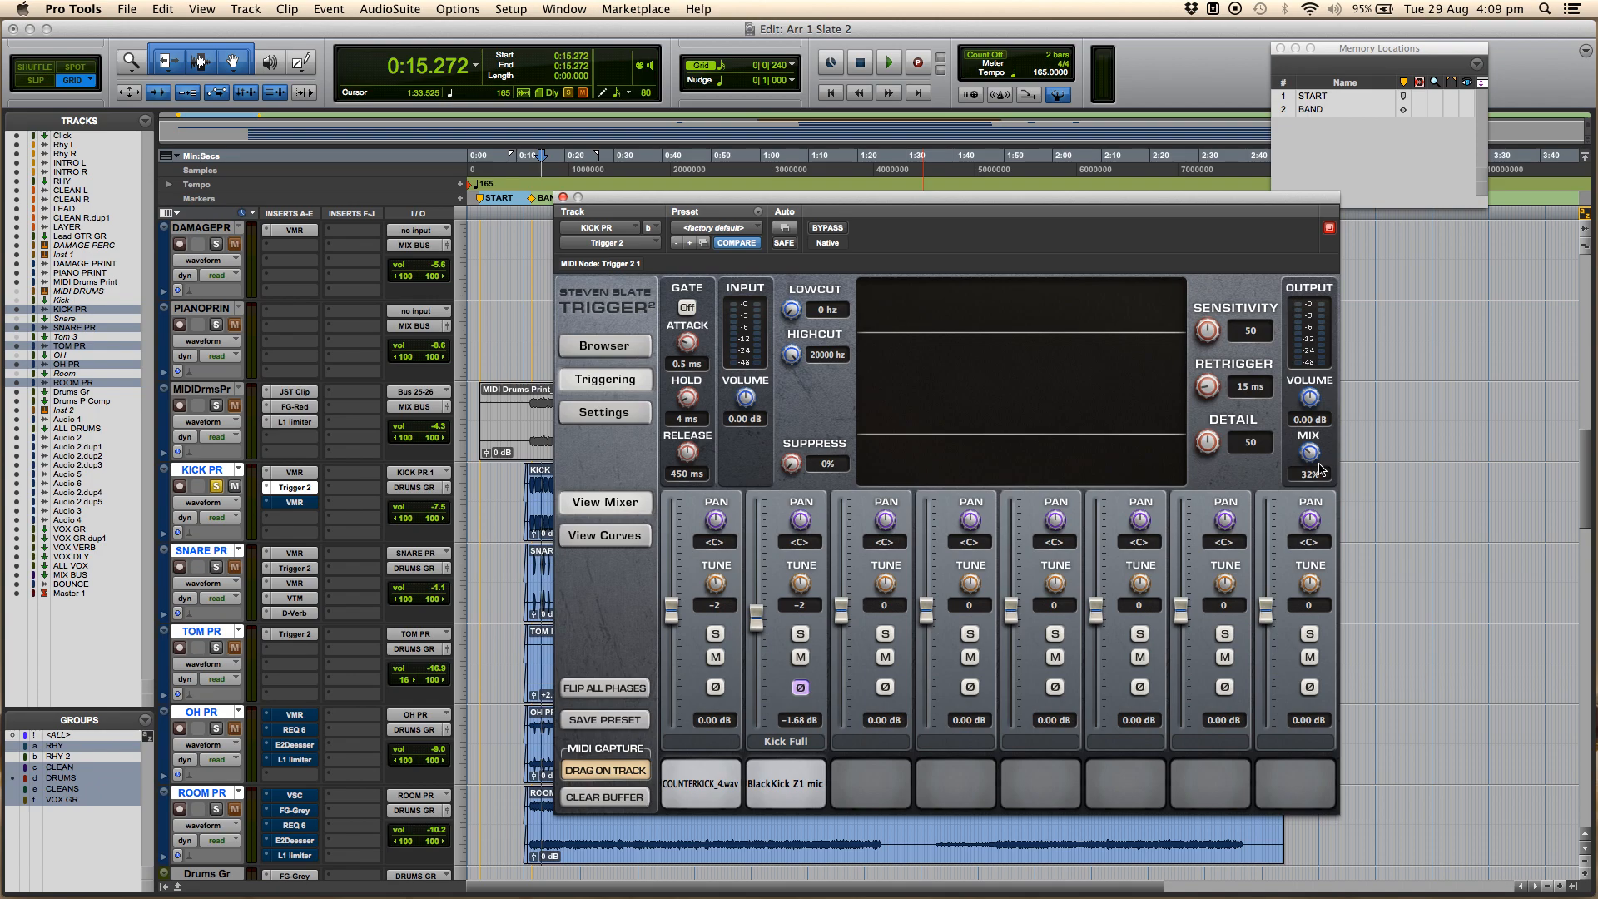
# Step: Compare the kick with Trigger 2 bypassed and active from 0:15.272, leave it active, stop playback and close the plugin
pyautogui.click(833, 229)
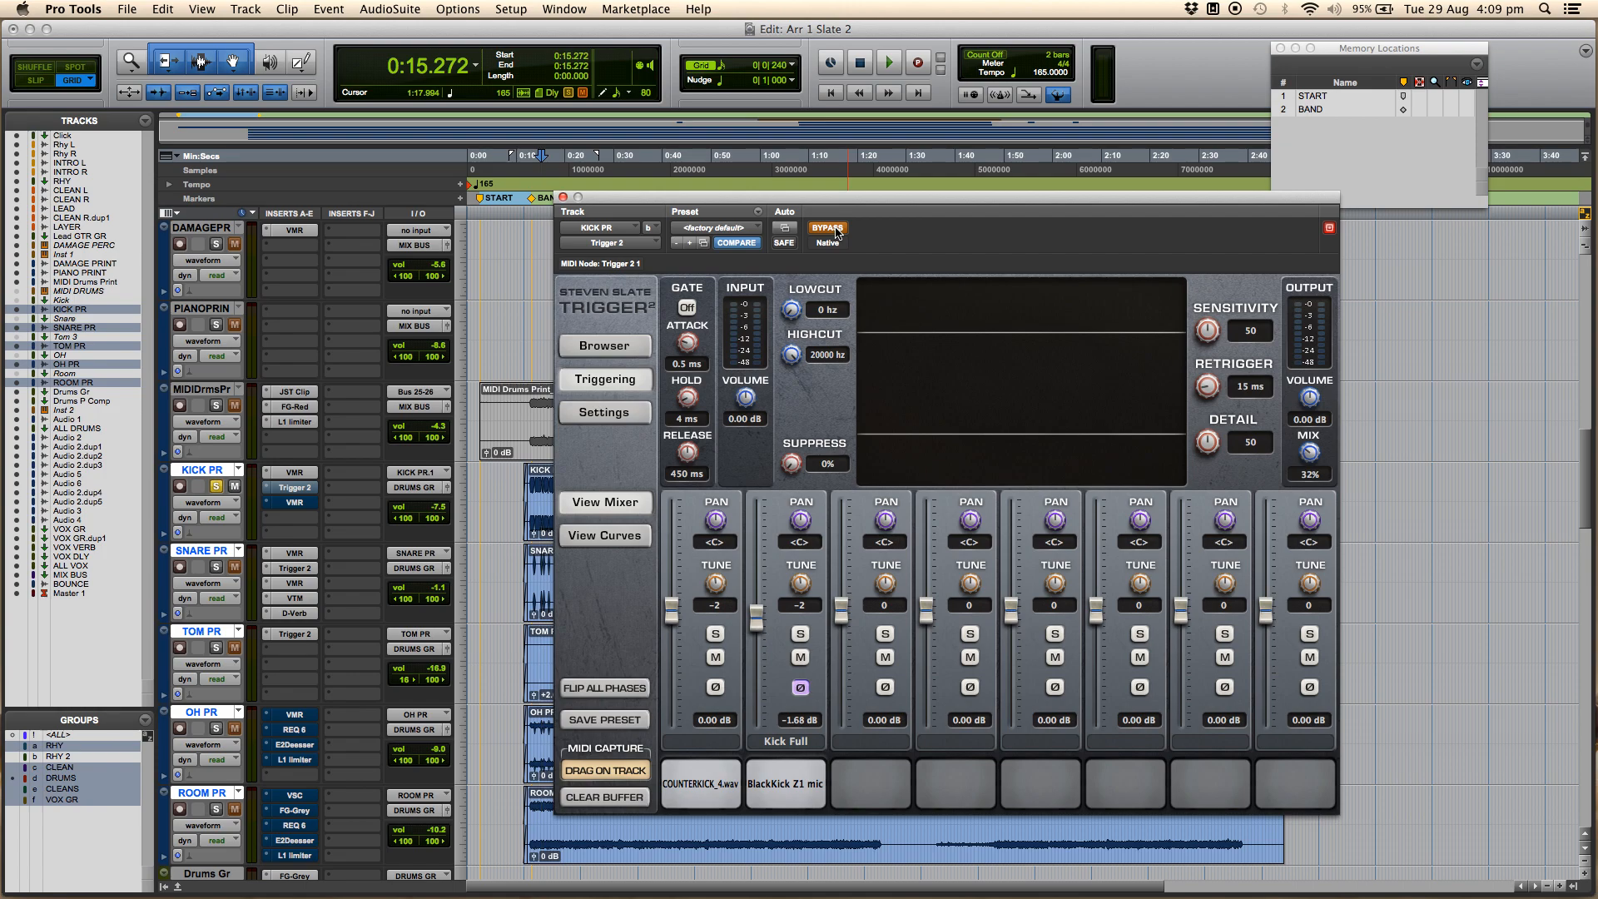
pyautogui.press('space')
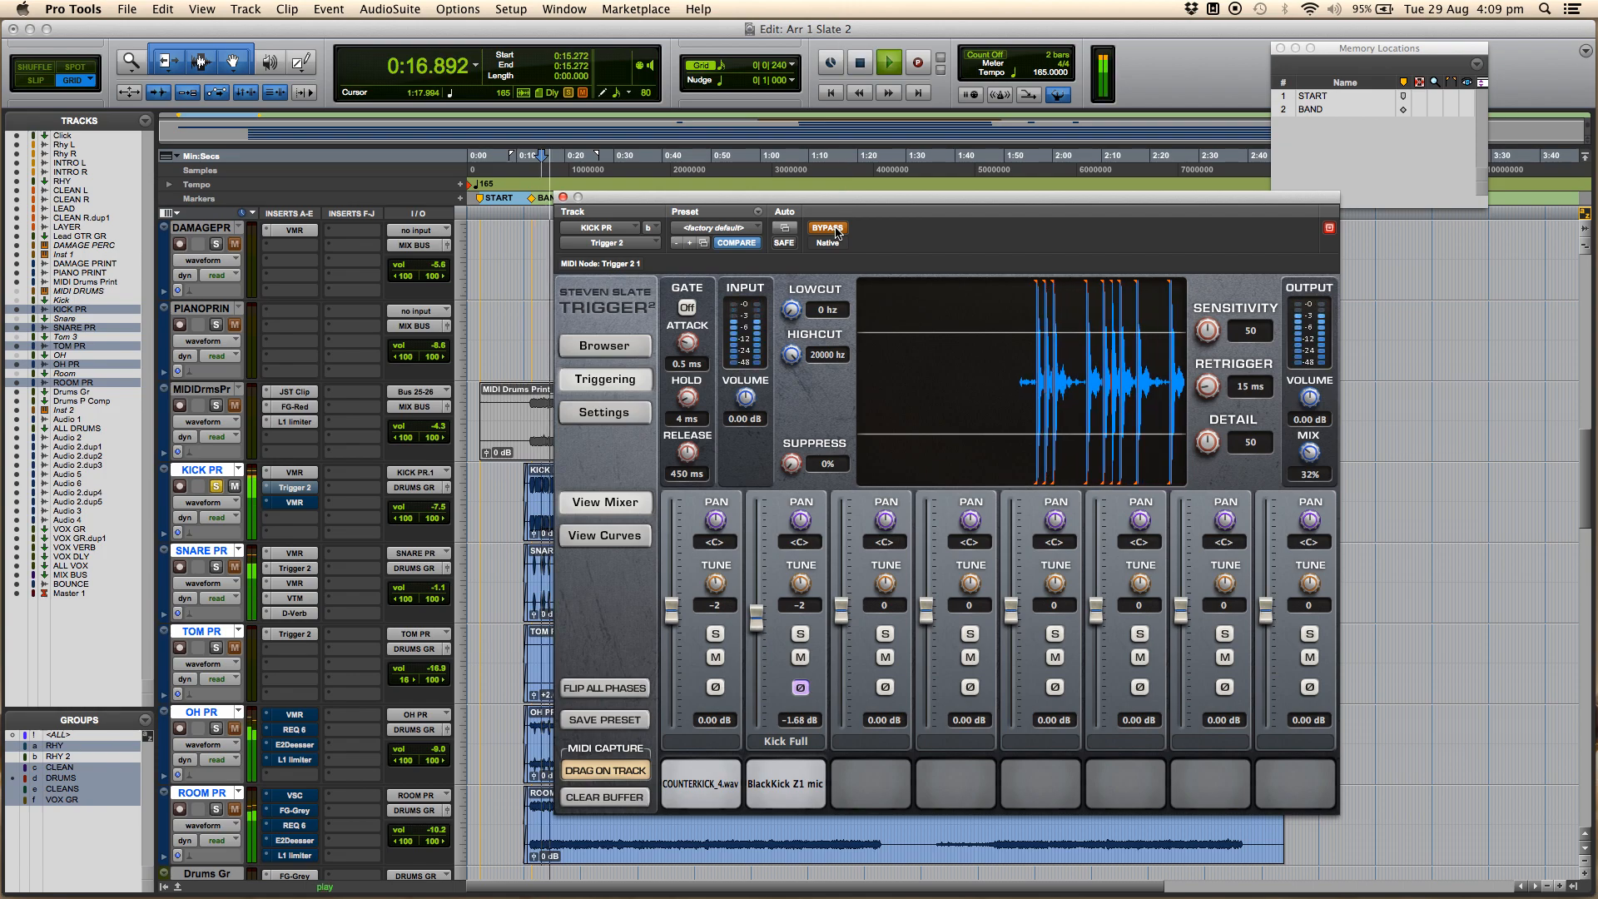
pyautogui.click(833, 229)
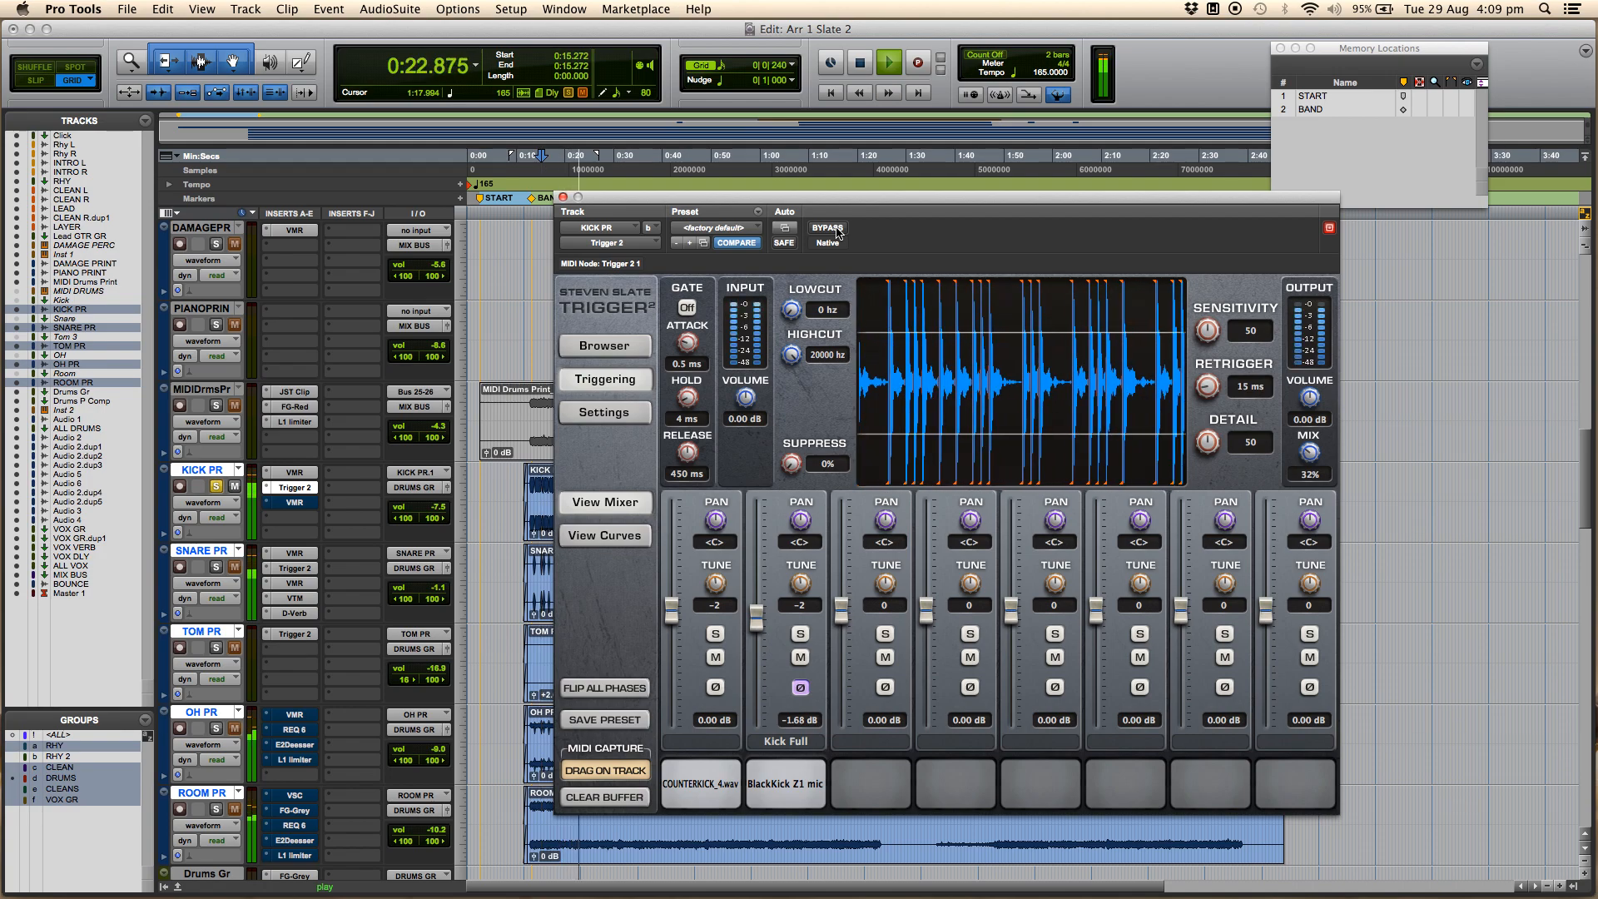
pyautogui.click(832, 229)
pyautogui.click(836, 232)
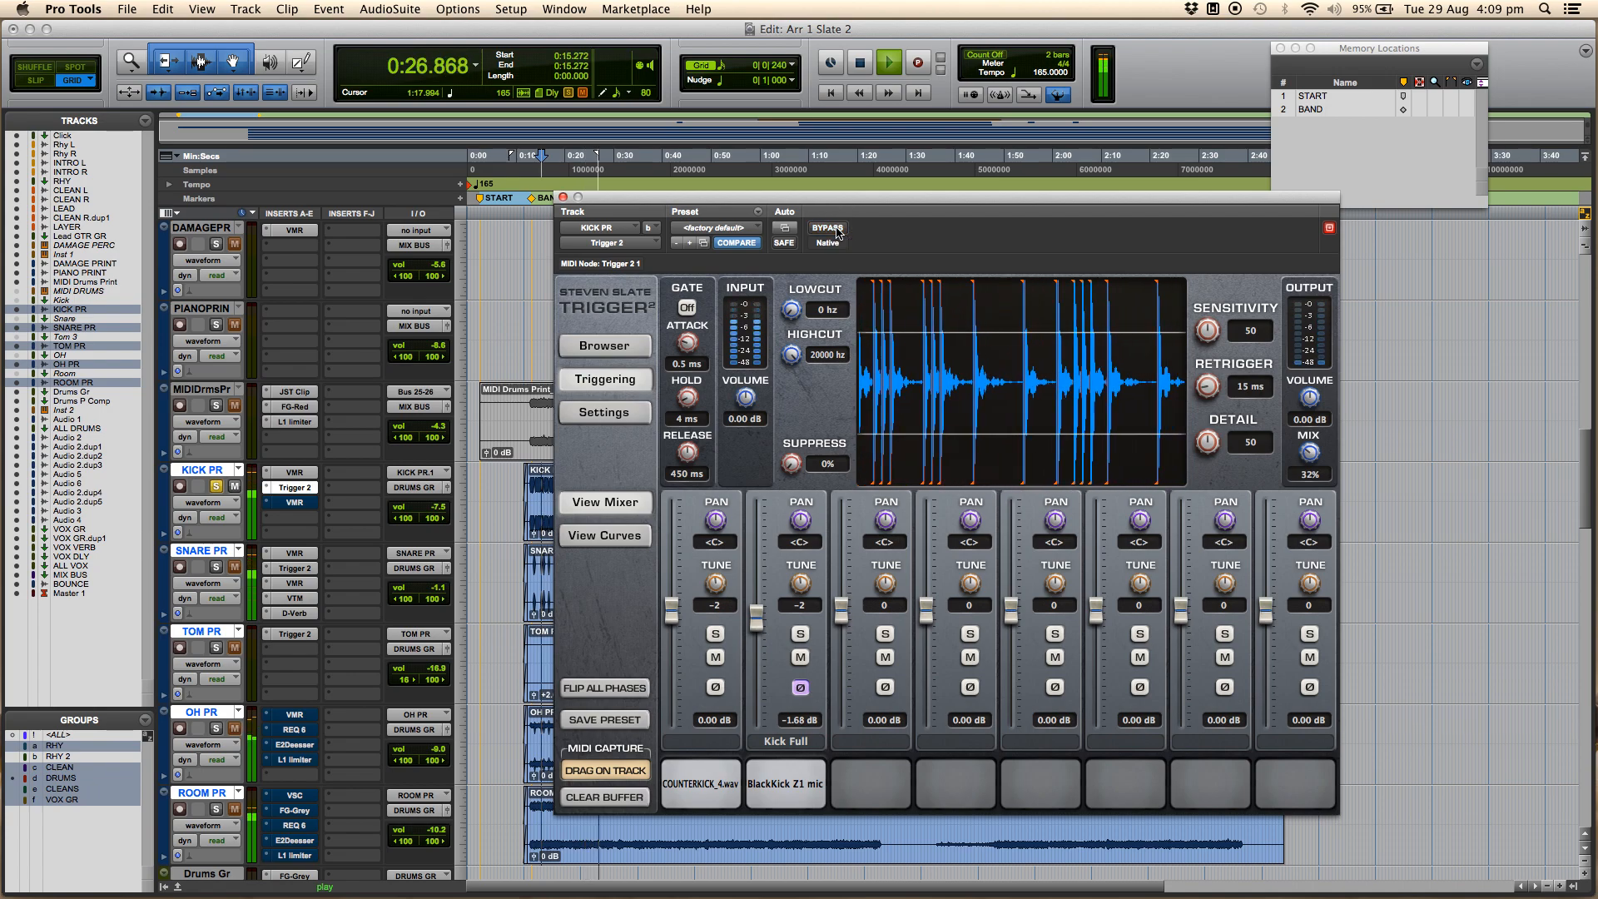
pyautogui.press('space')
pyautogui.click(564, 197)
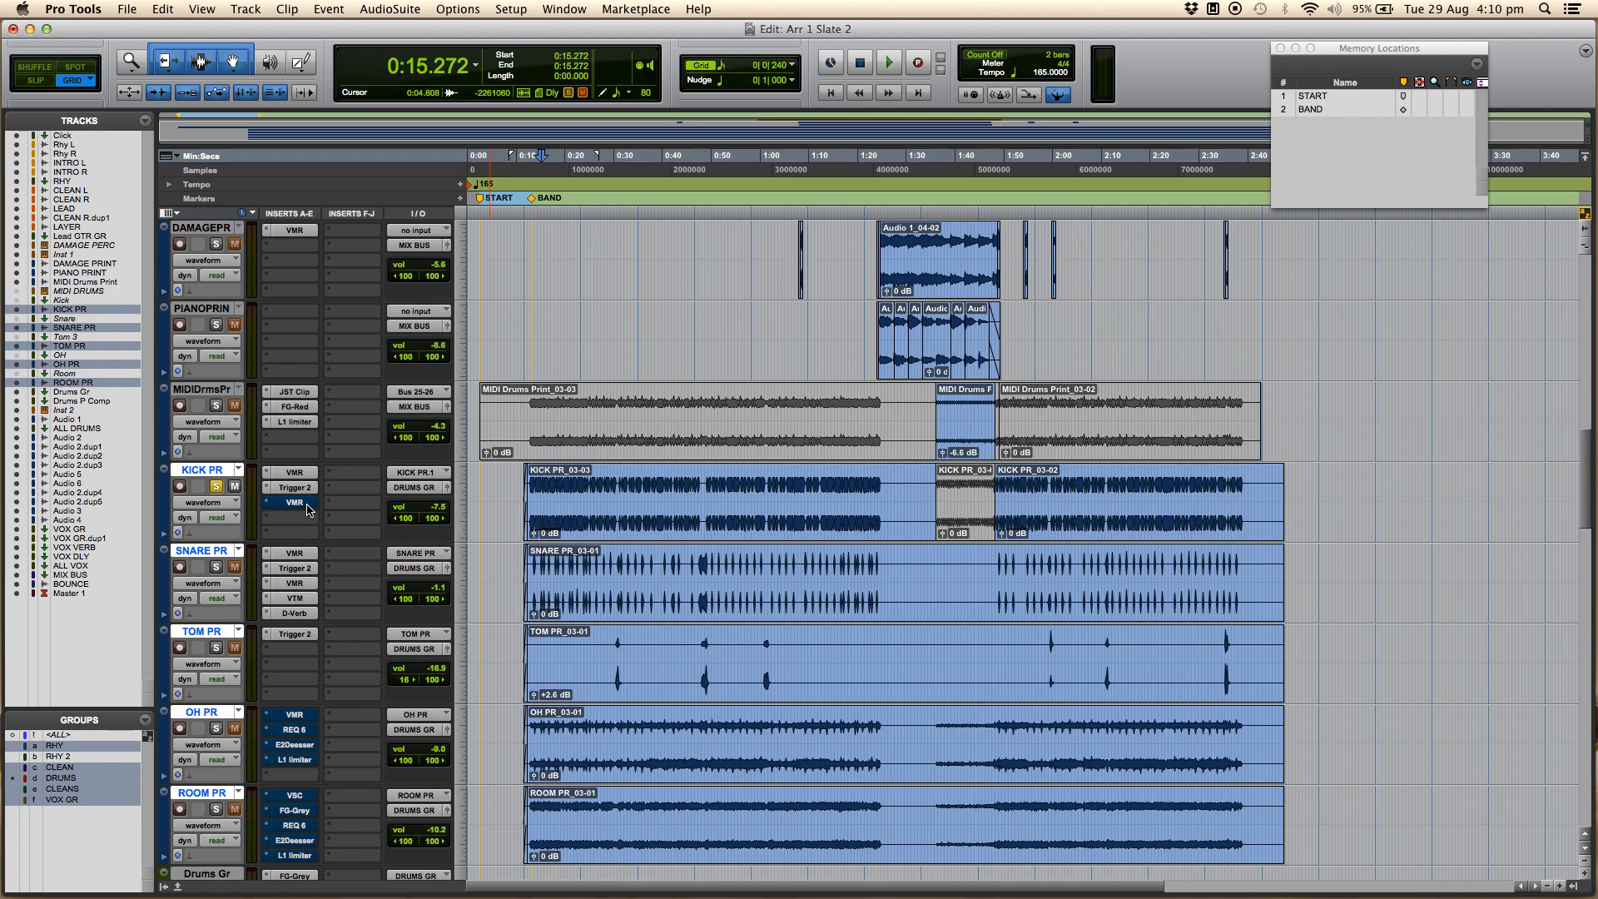
# Step: Enable the second Virtual Mix Rack on KICK PR and compare the kick with it bypassed and active from 0:15.272, leaving it active
pyautogui.keyDown('super'); pyautogui.click(307, 508); pyautogui.keyUp('super')
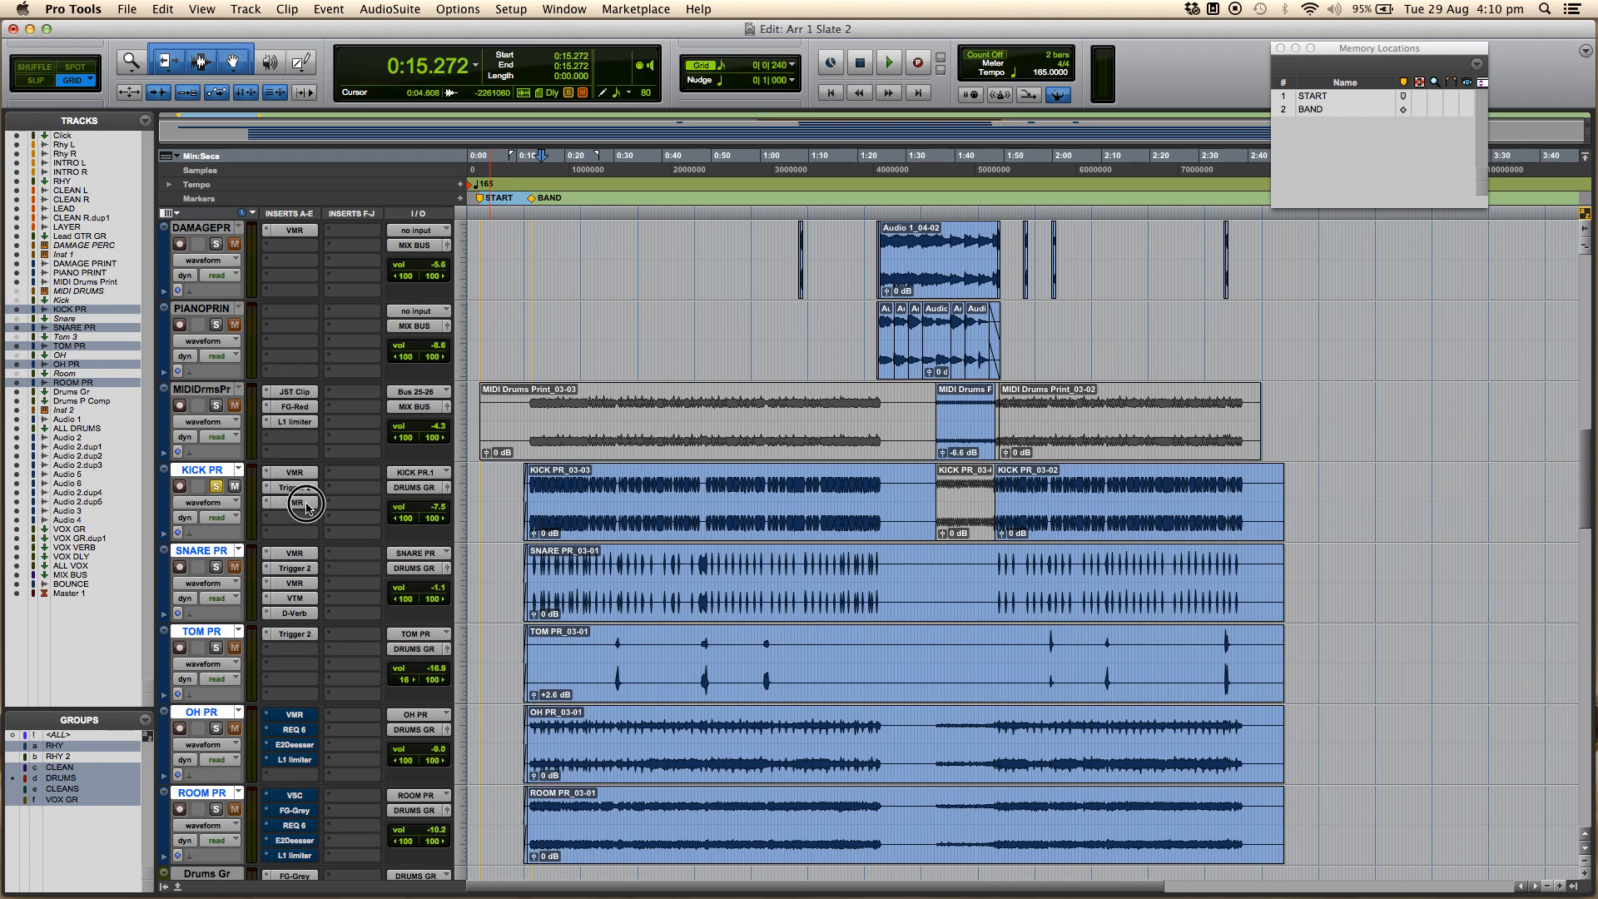
pyautogui.click(307, 508)
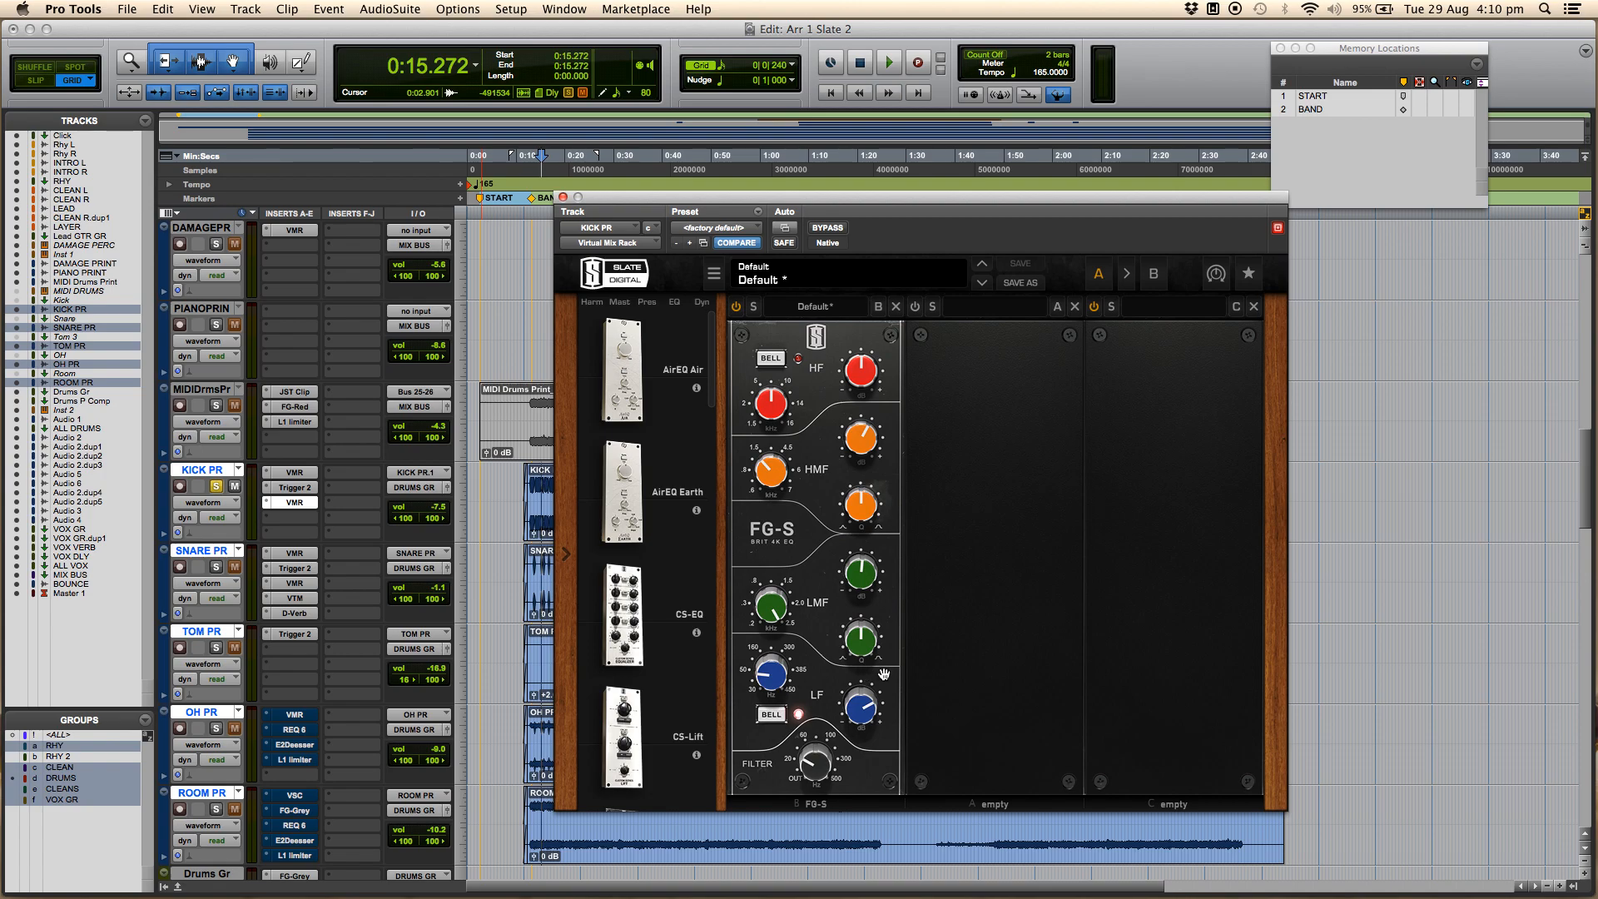
pyautogui.click(836, 229)
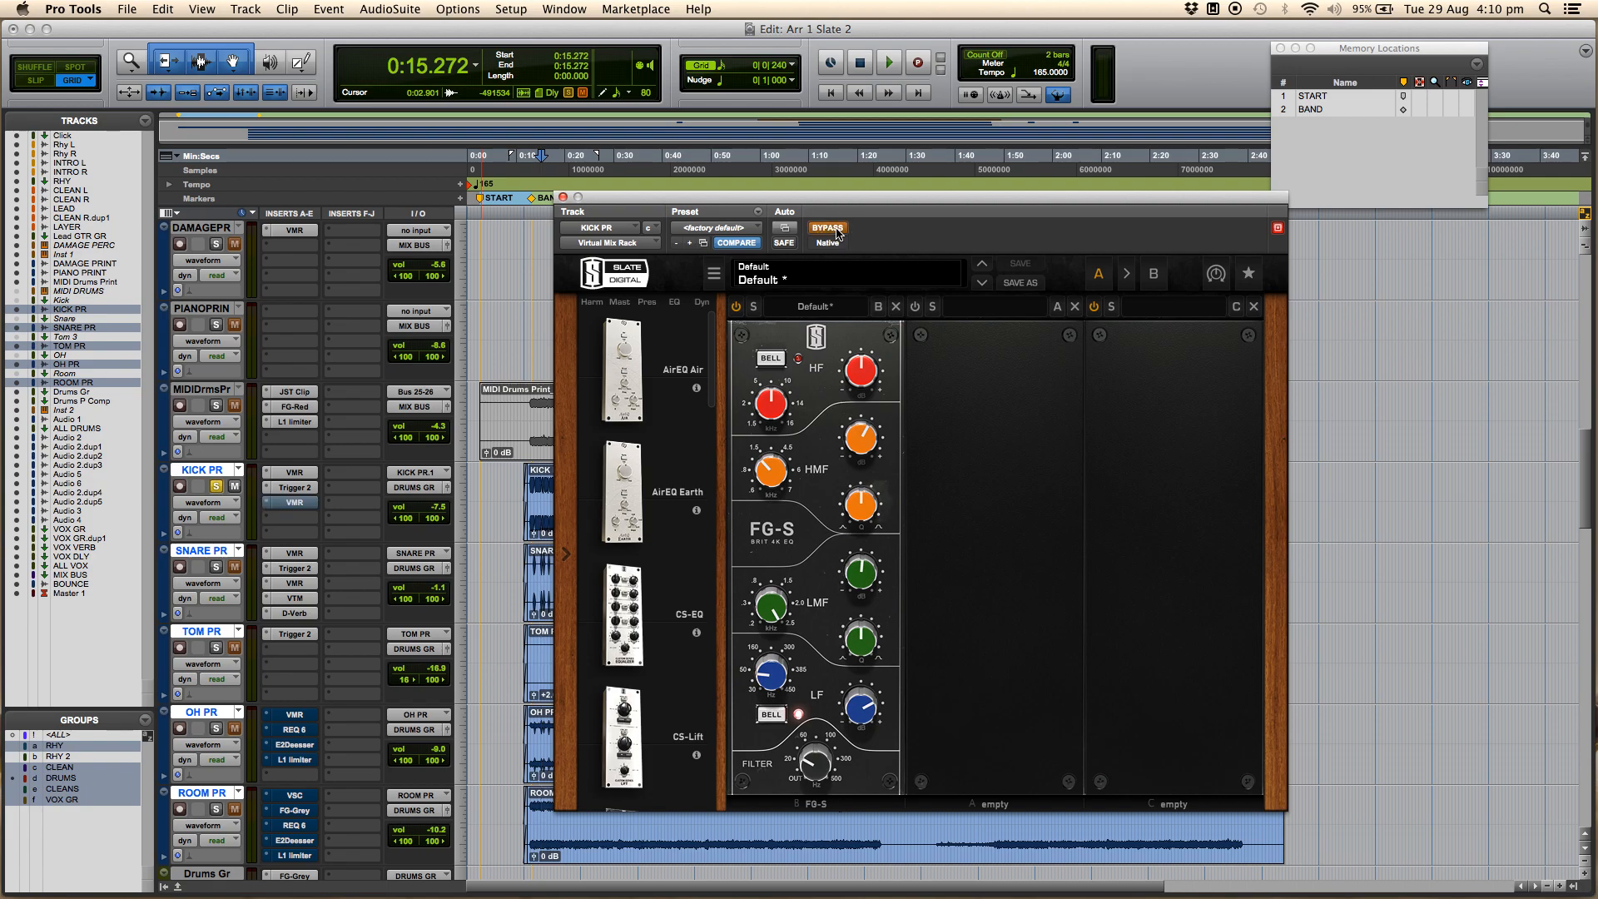
pyautogui.press('space')
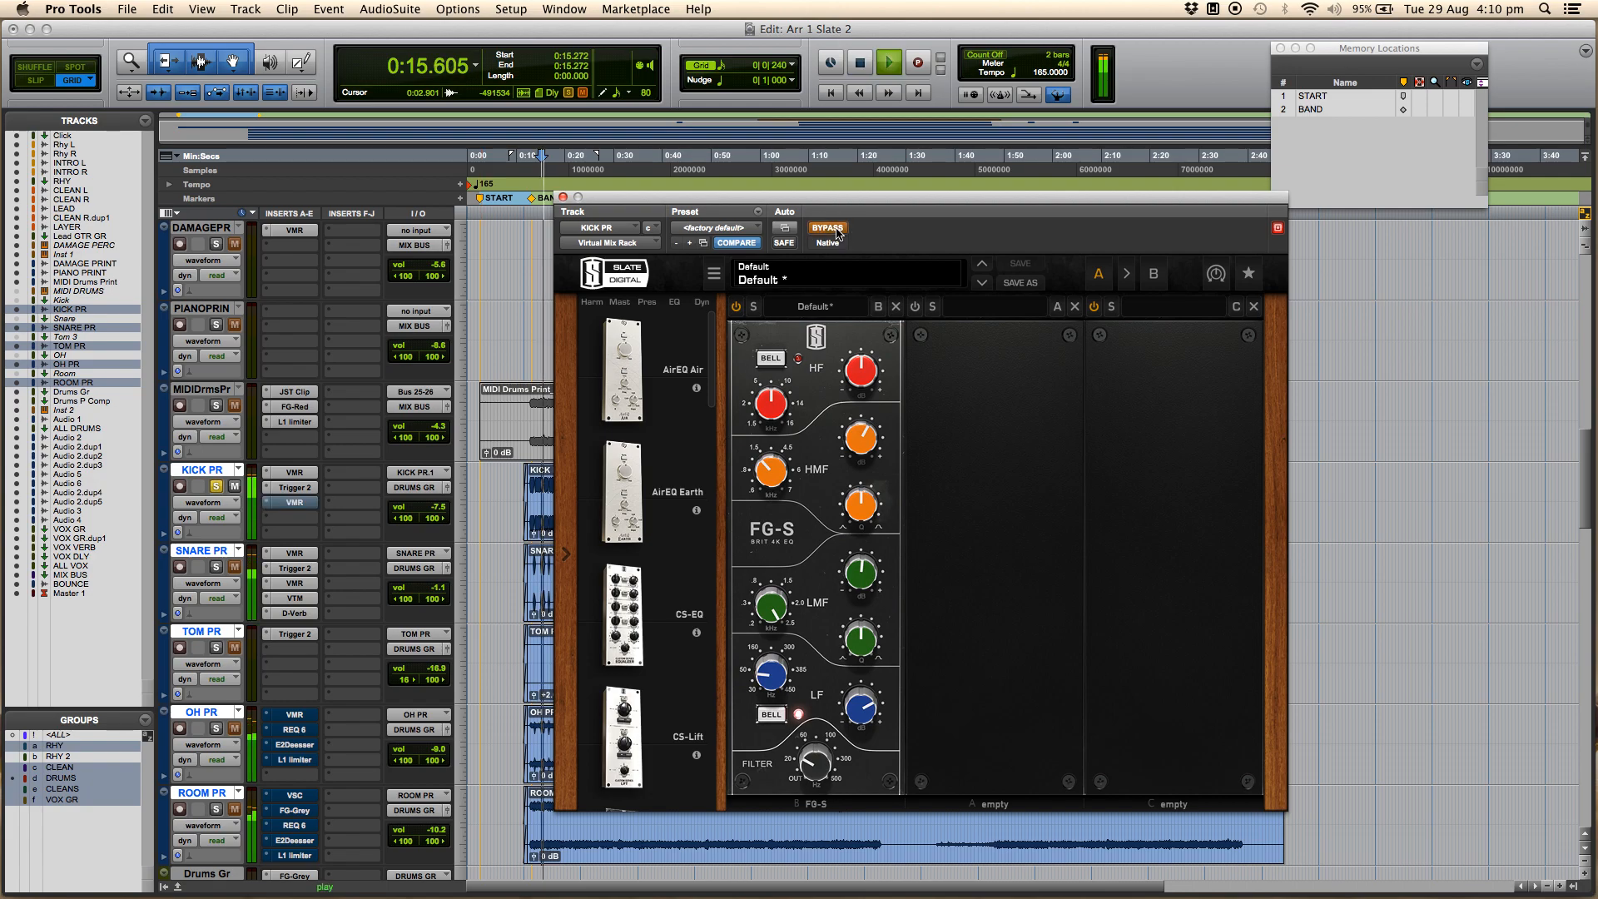
pyautogui.click(837, 230)
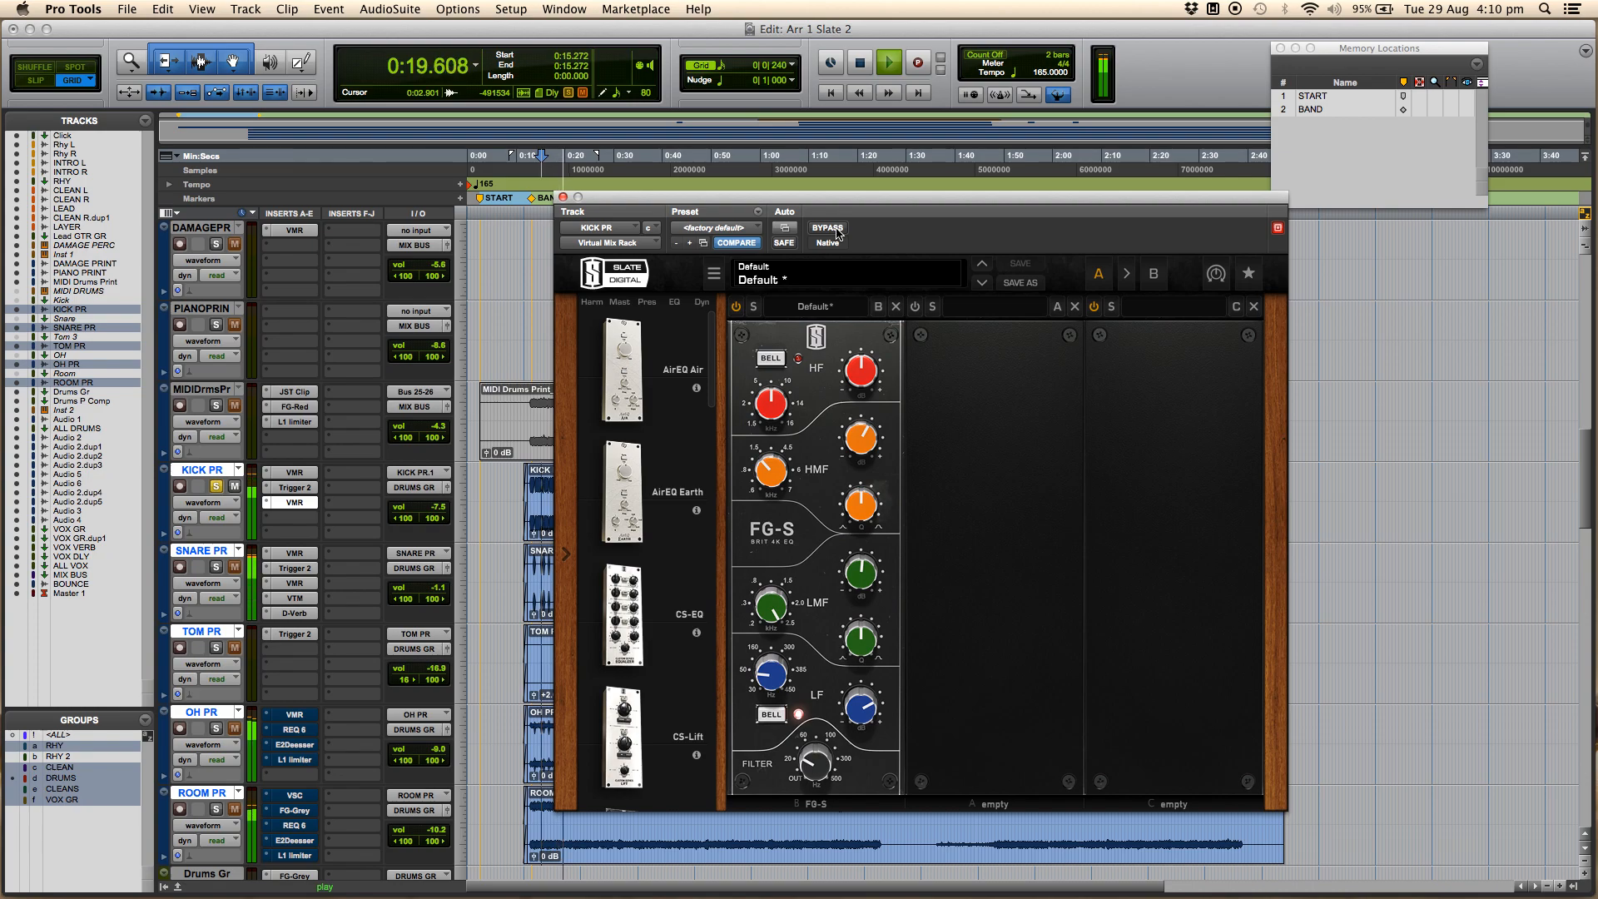
pyautogui.click(837, 231)
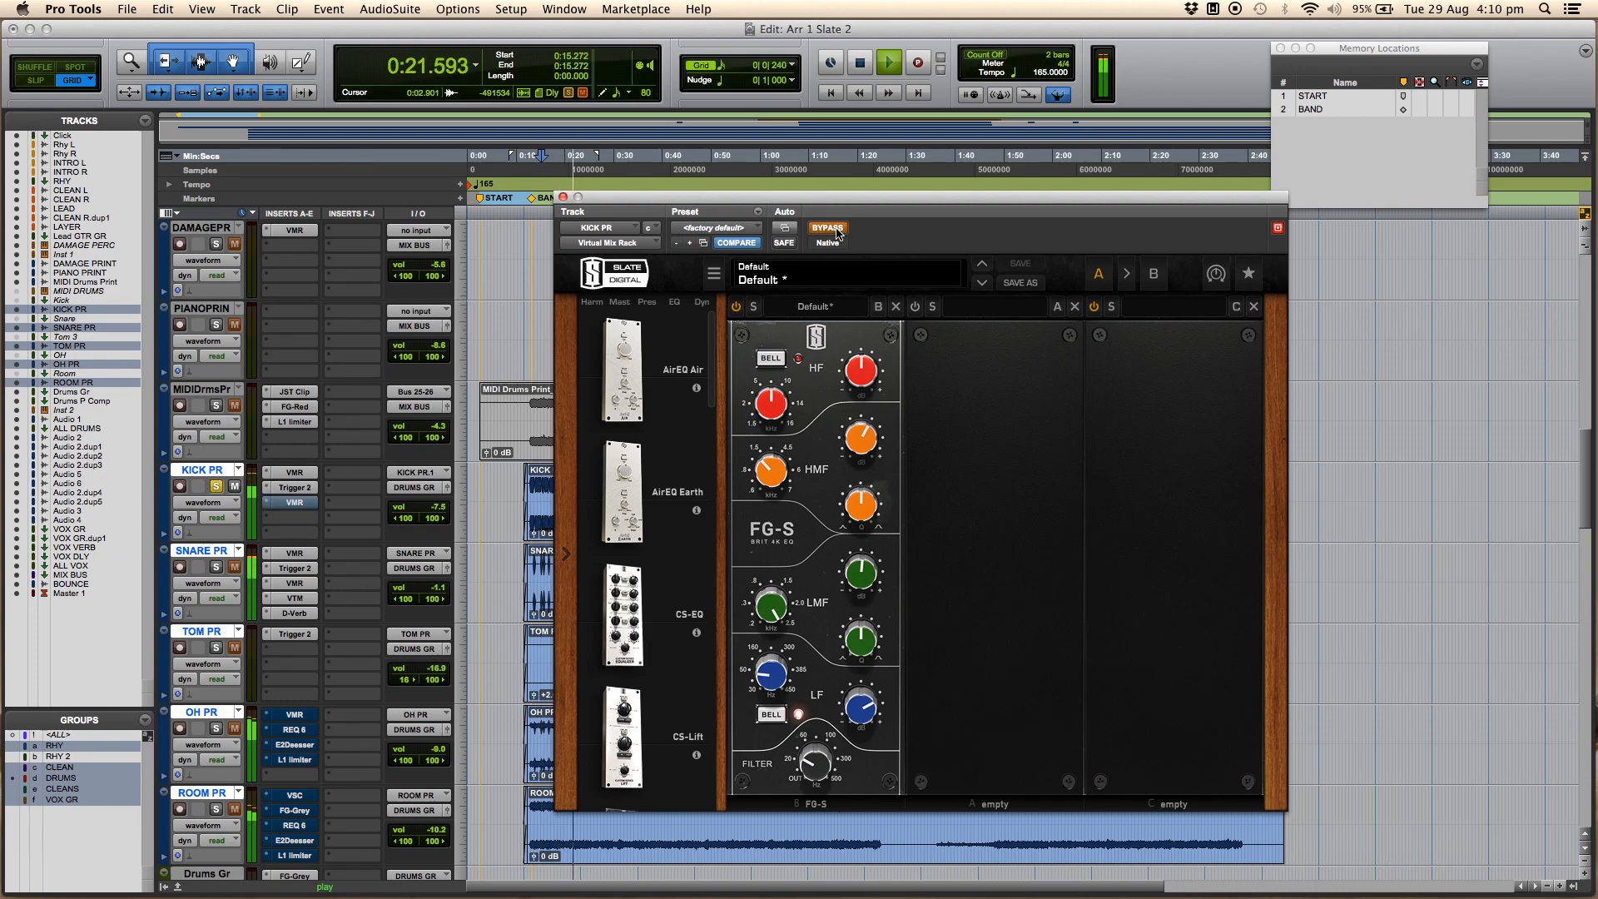
pyautogui.click(836, 230)
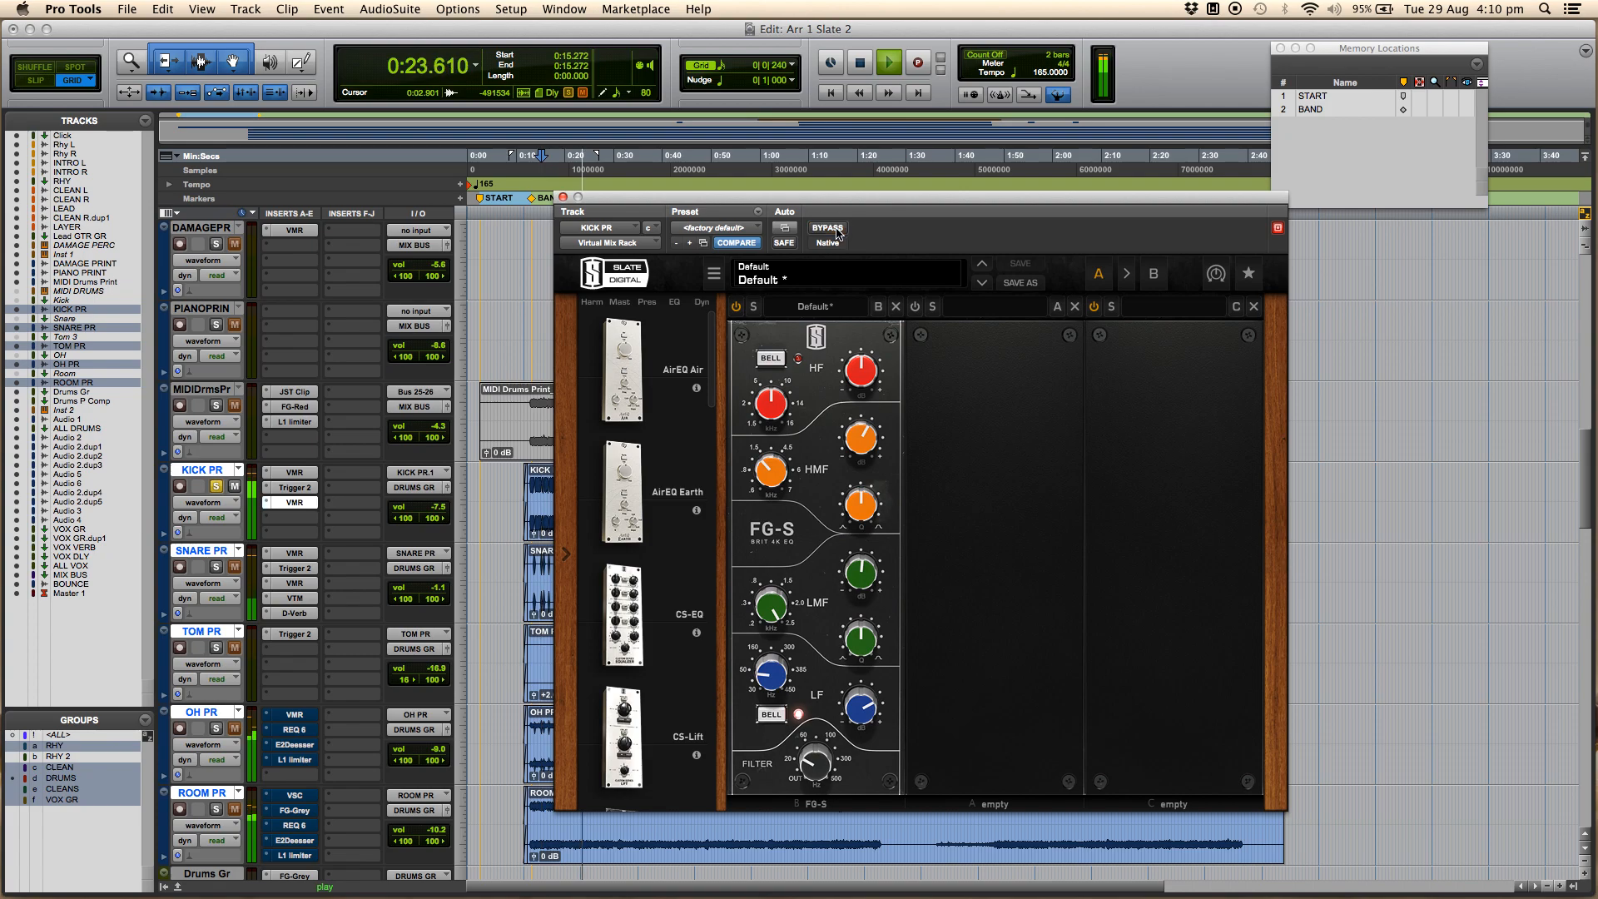
pyautogui.press('space')
pyautogui.click(564, 198)
# Step: Unsolo KICK PR, solo SNARE PR and open the snare's first Virtual Mix Rack insert
pyautogui.click(215, 486)
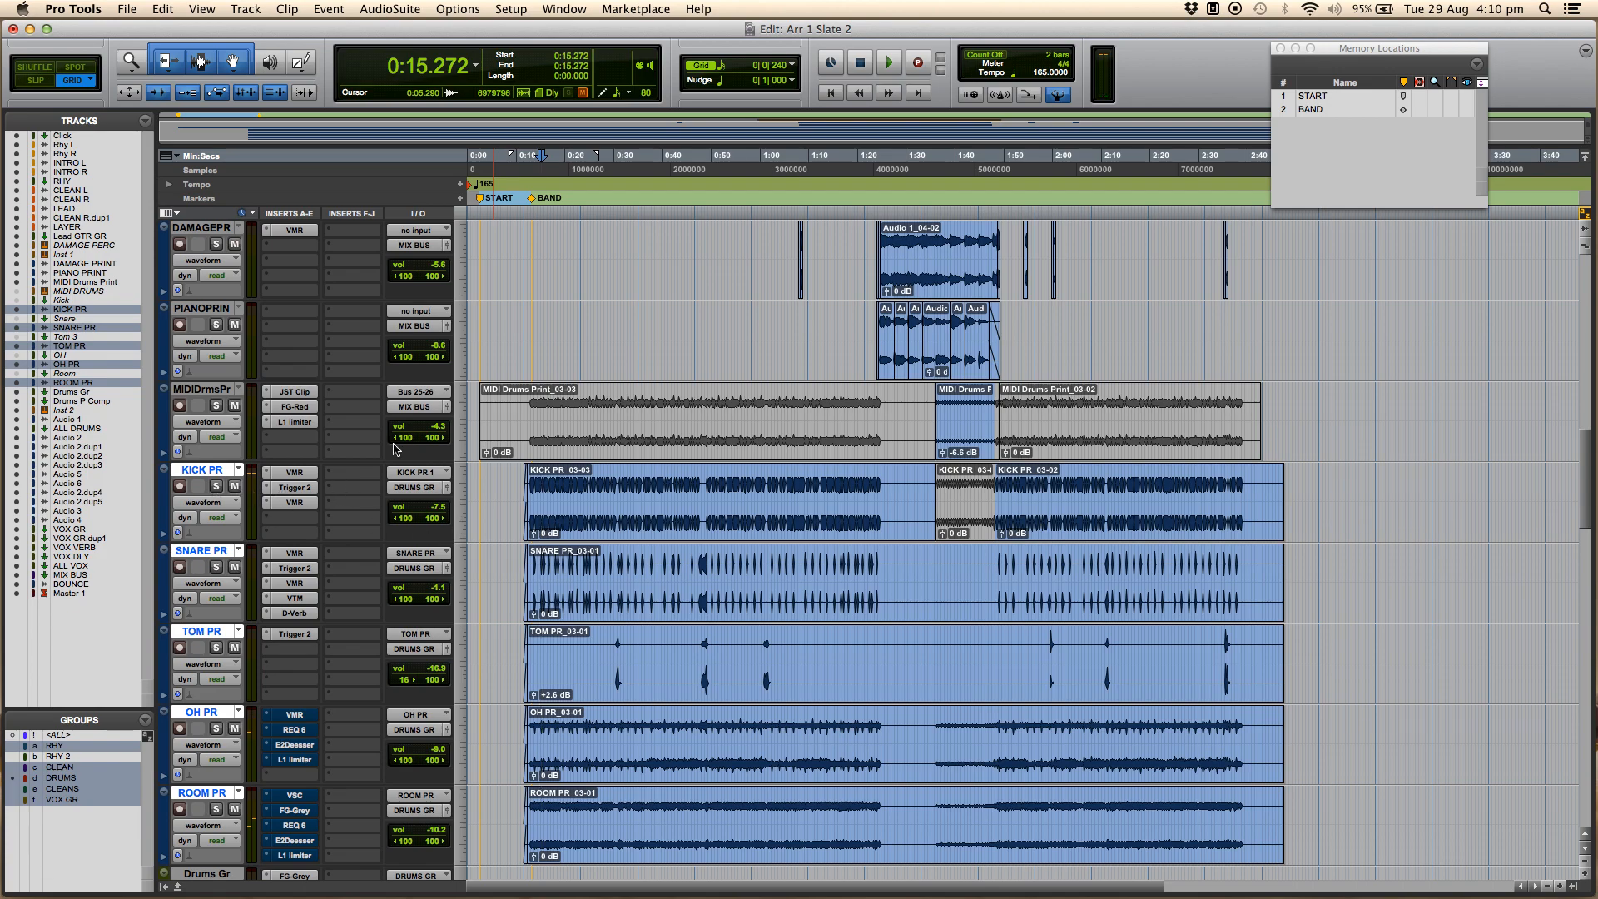
pyautogui.click(217, 568)
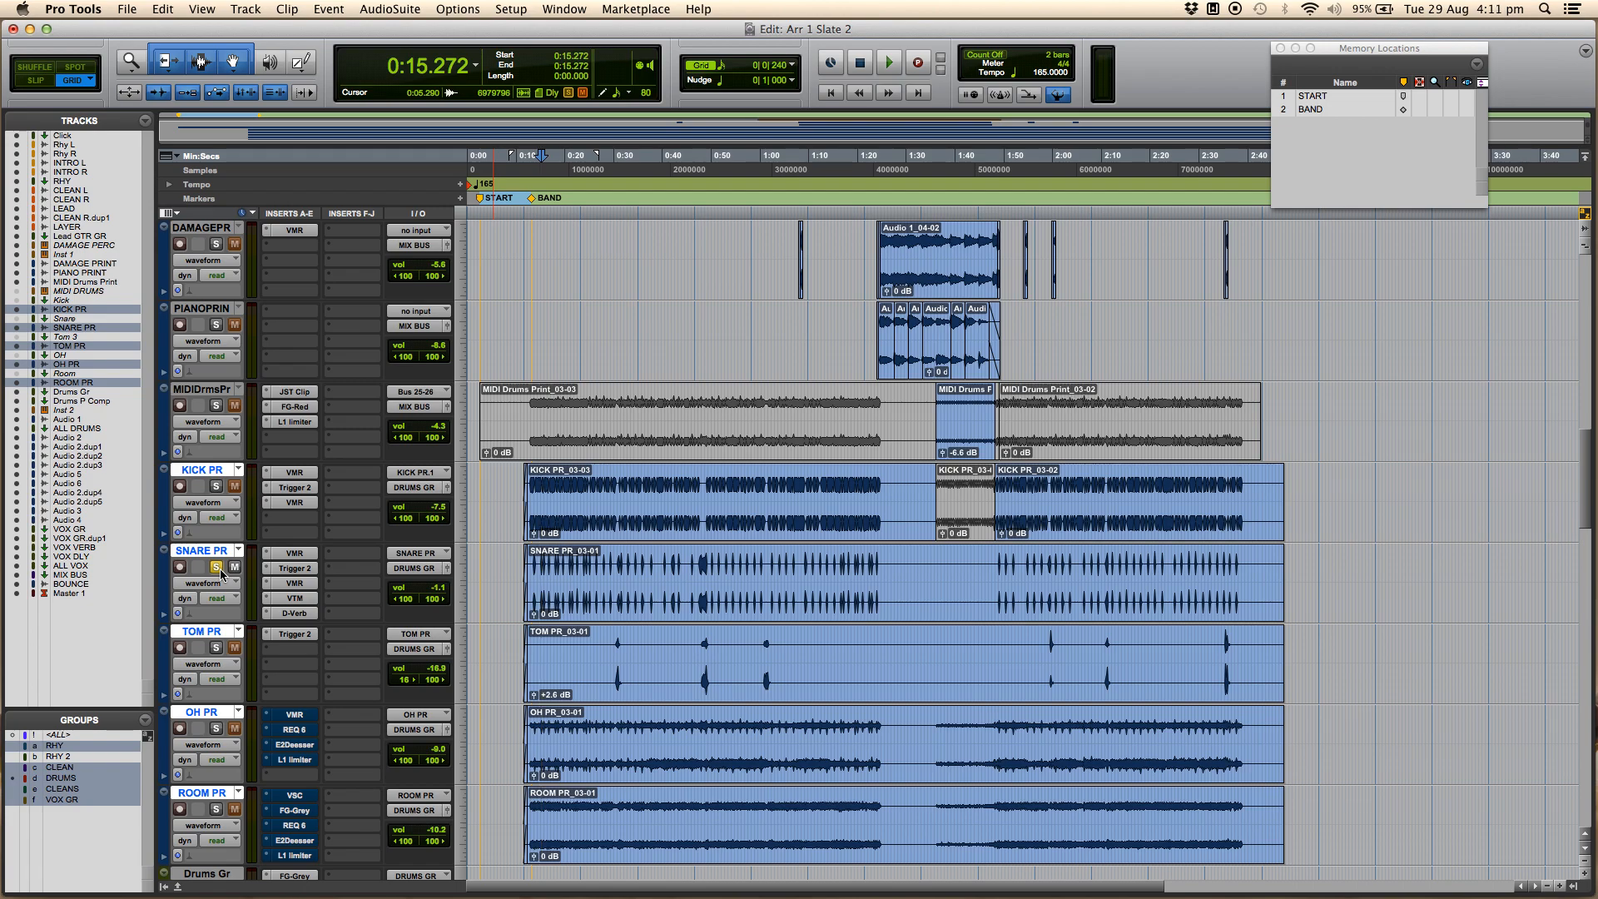
pyautogui.click(305, 553)
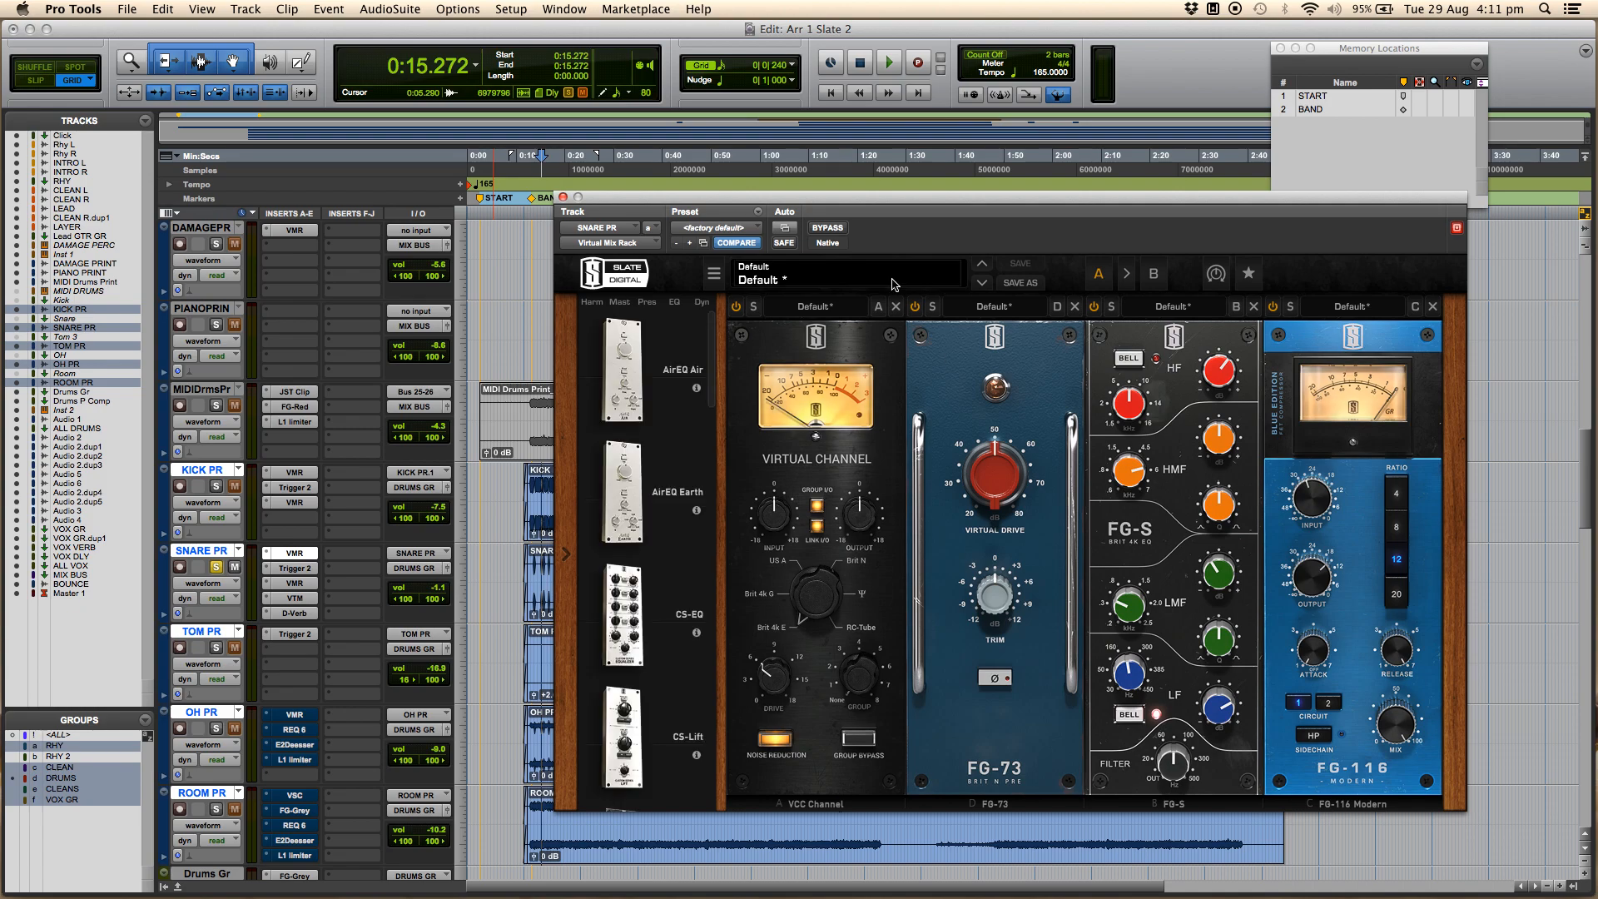
# Step: Bypass all inserts on SNARE PR and audition the unprocessed snare from 0:15.272
pyautogui.keyDown('super'); pyautogui.click(296, 555); pyautogui.keyUp('super')
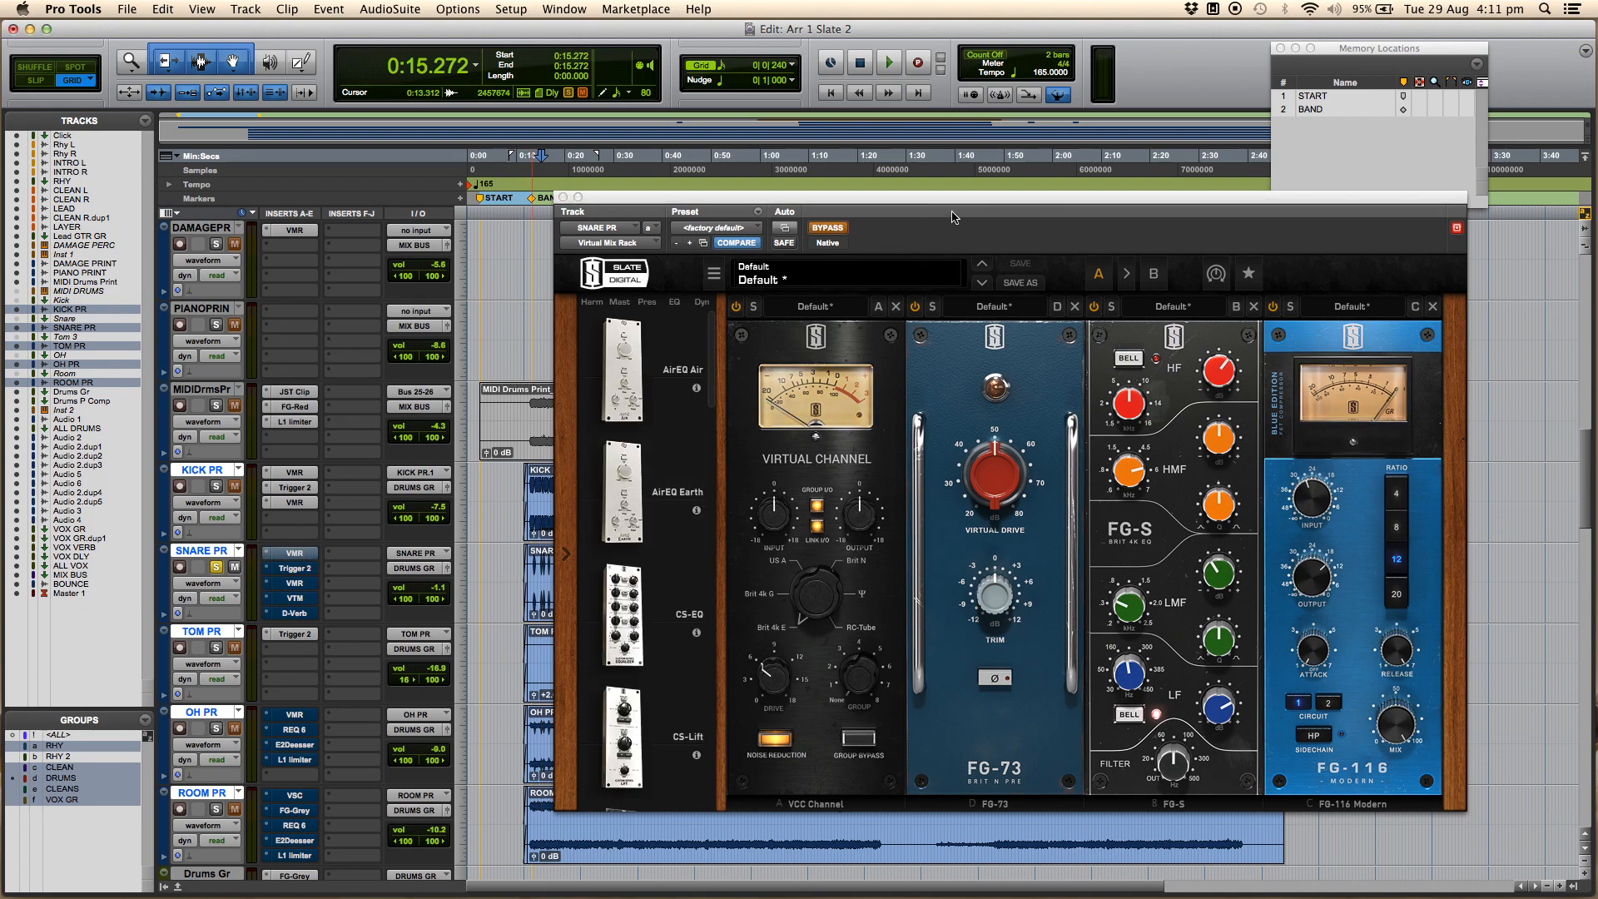
pyautogui.moveTo(955, 198); pyautogui.dragTo(922, 199)
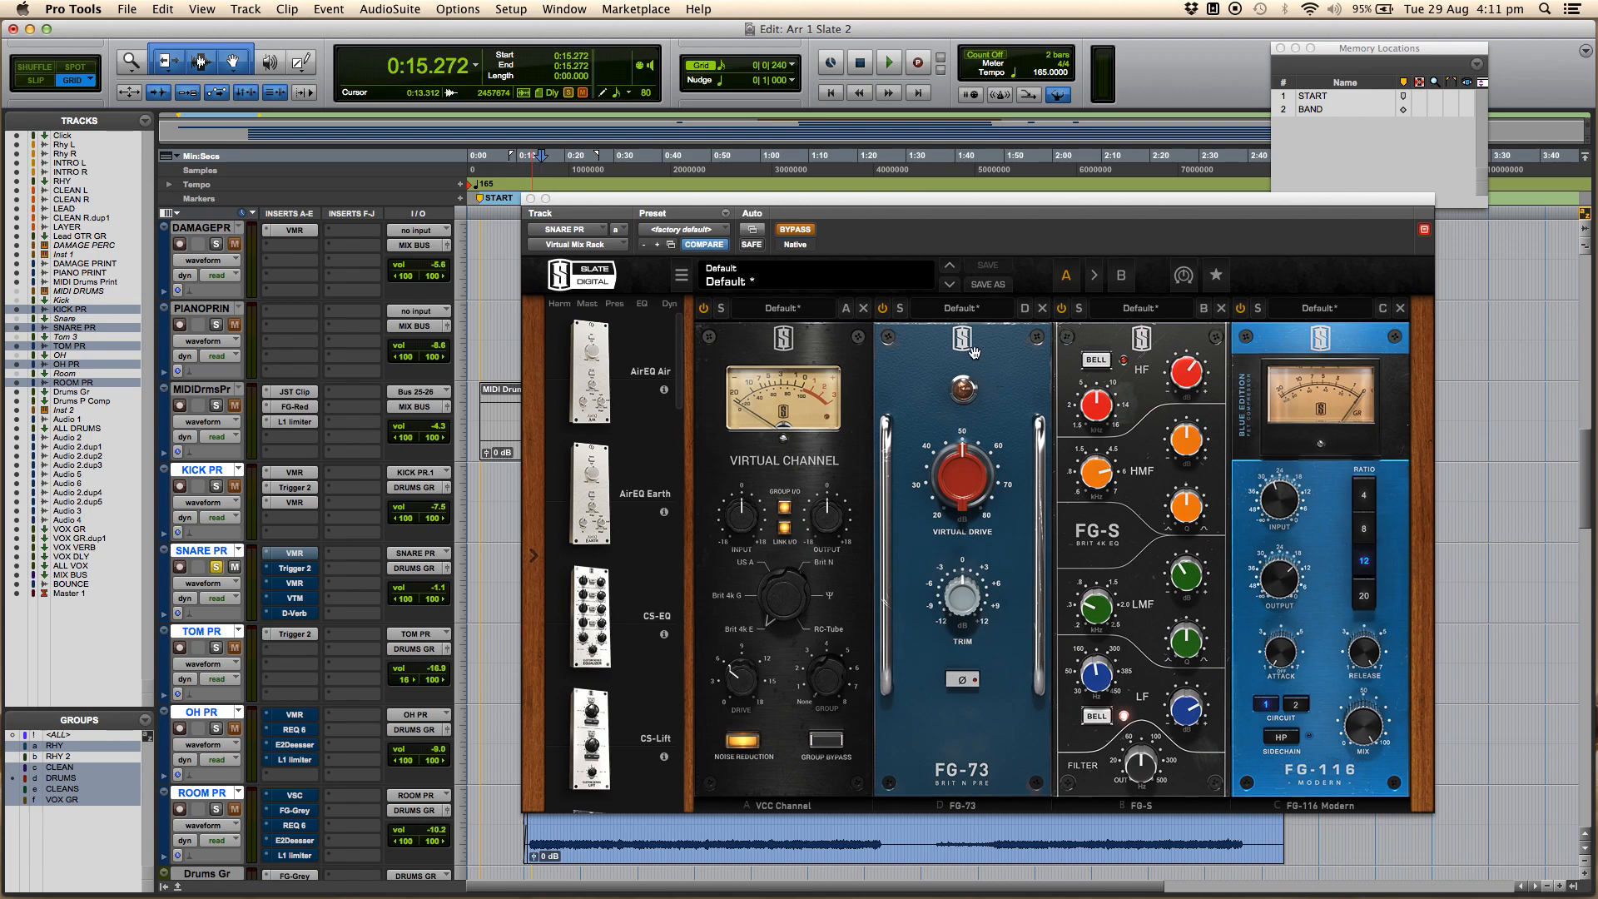
pyautogui.press('space')
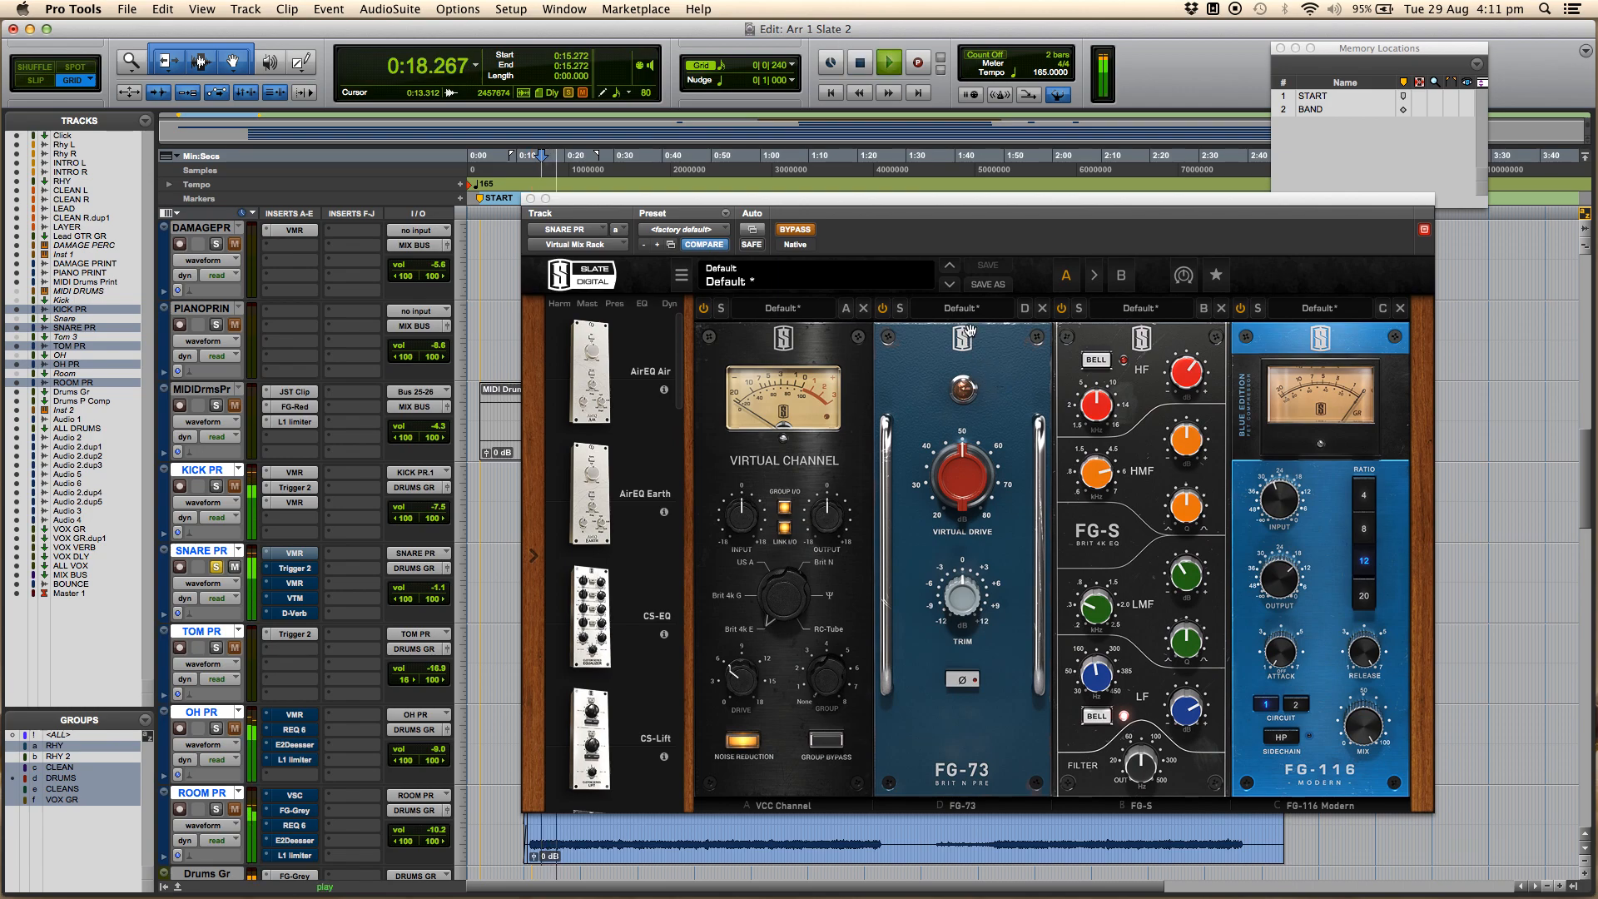
pyautogui.press('space')
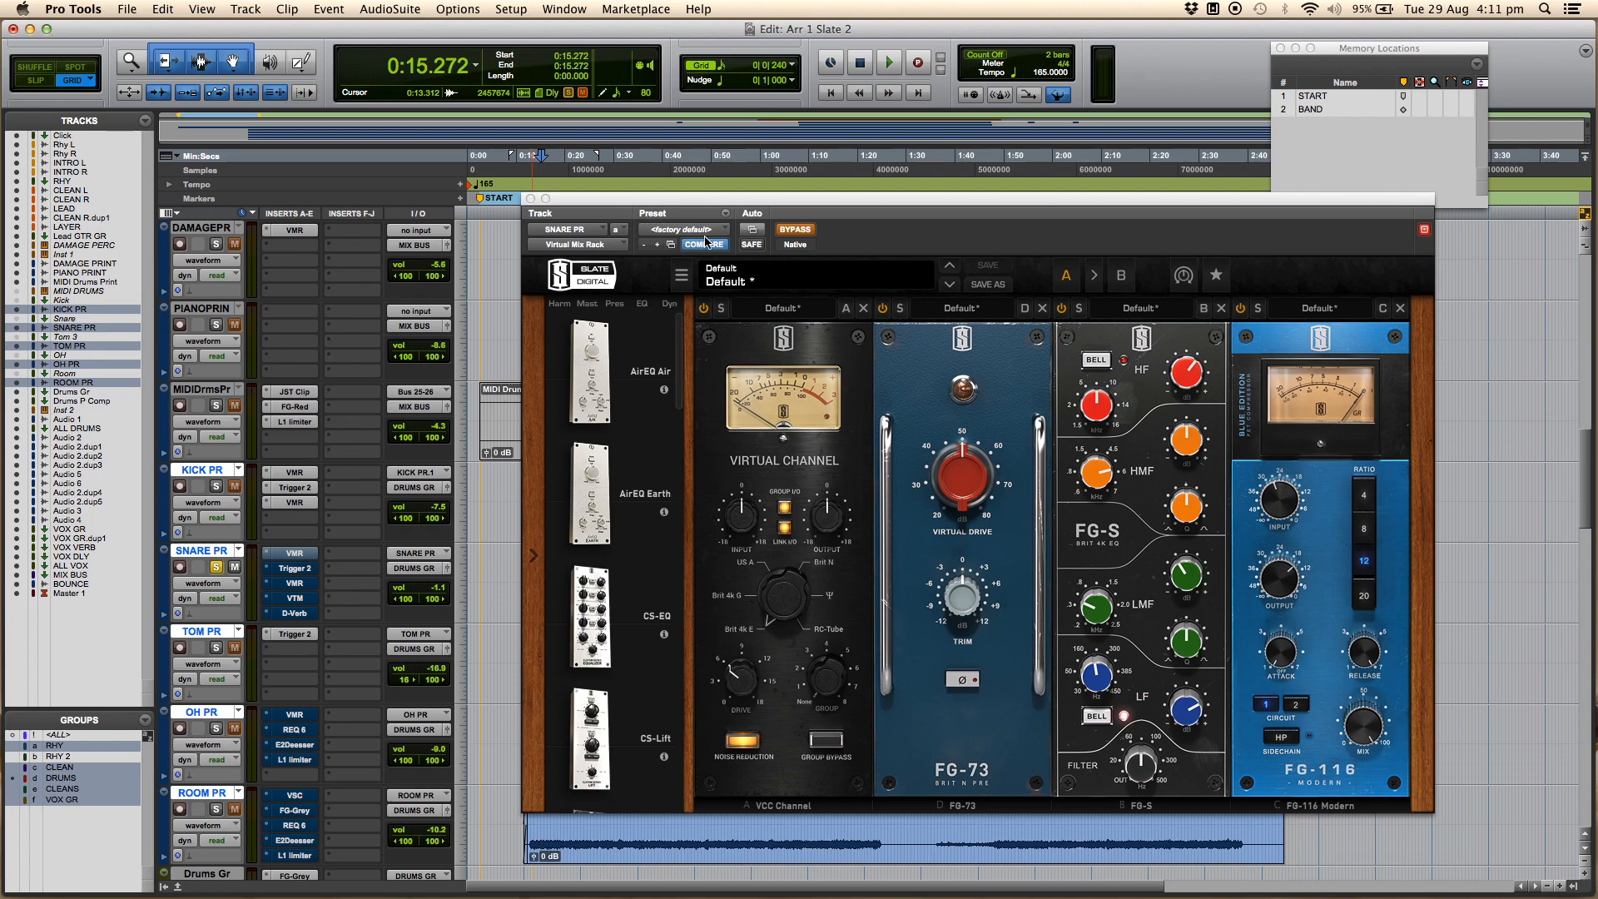
# Step: Reactivate the first Virtual Mix Rack on SNARE PR and audition the snare through it from 0:15.272
pyautogui.click(795, 230)
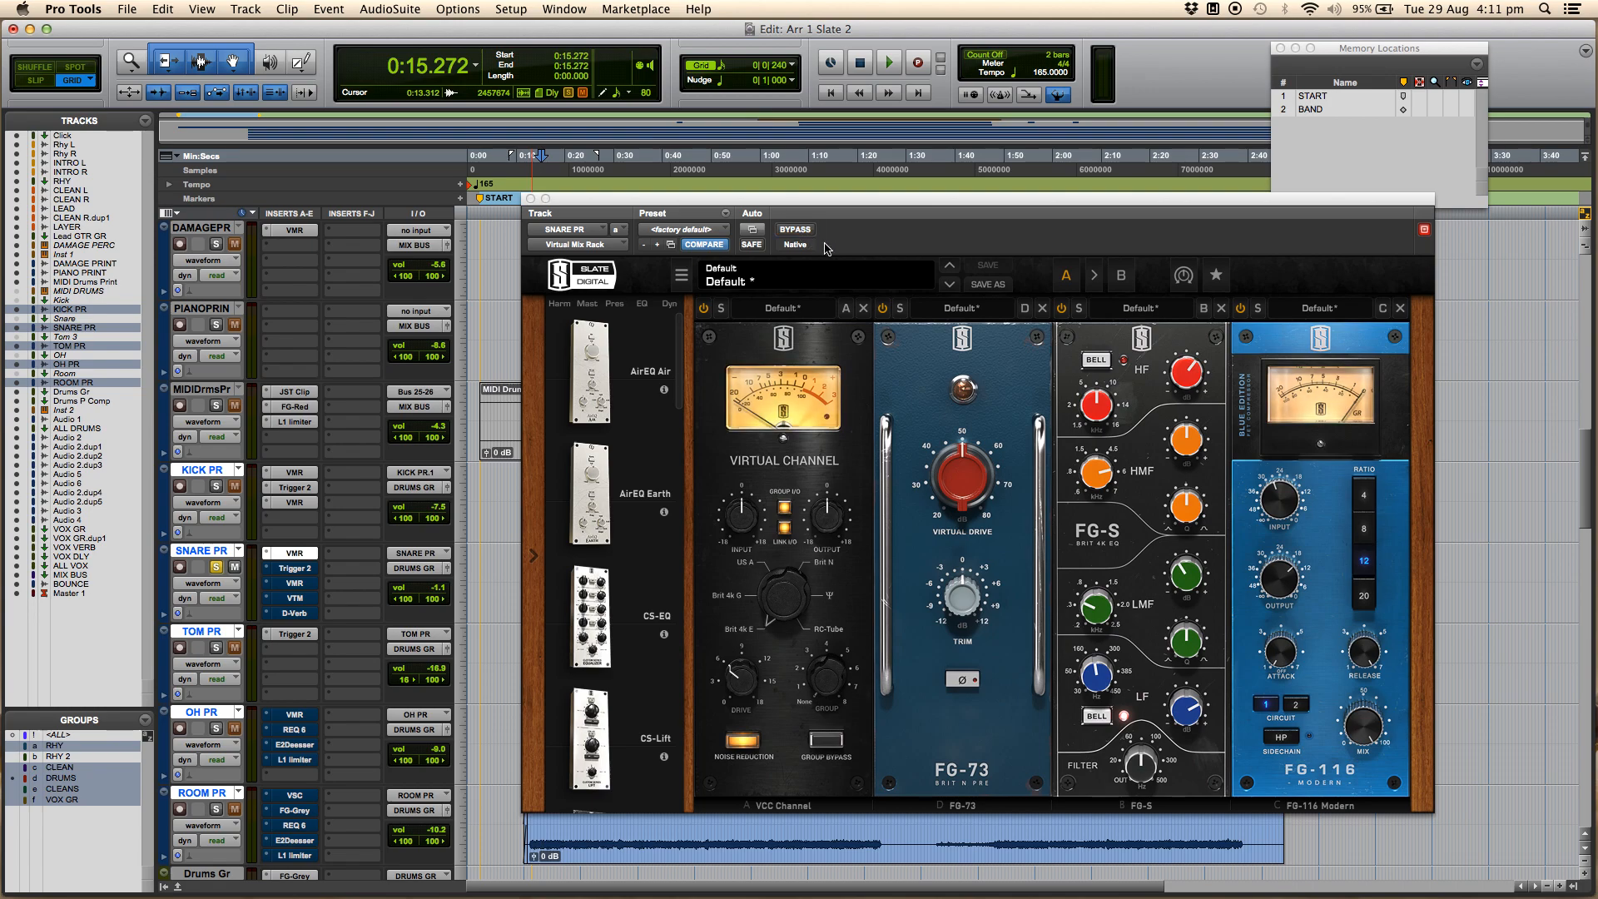
pyautogui.press('space')
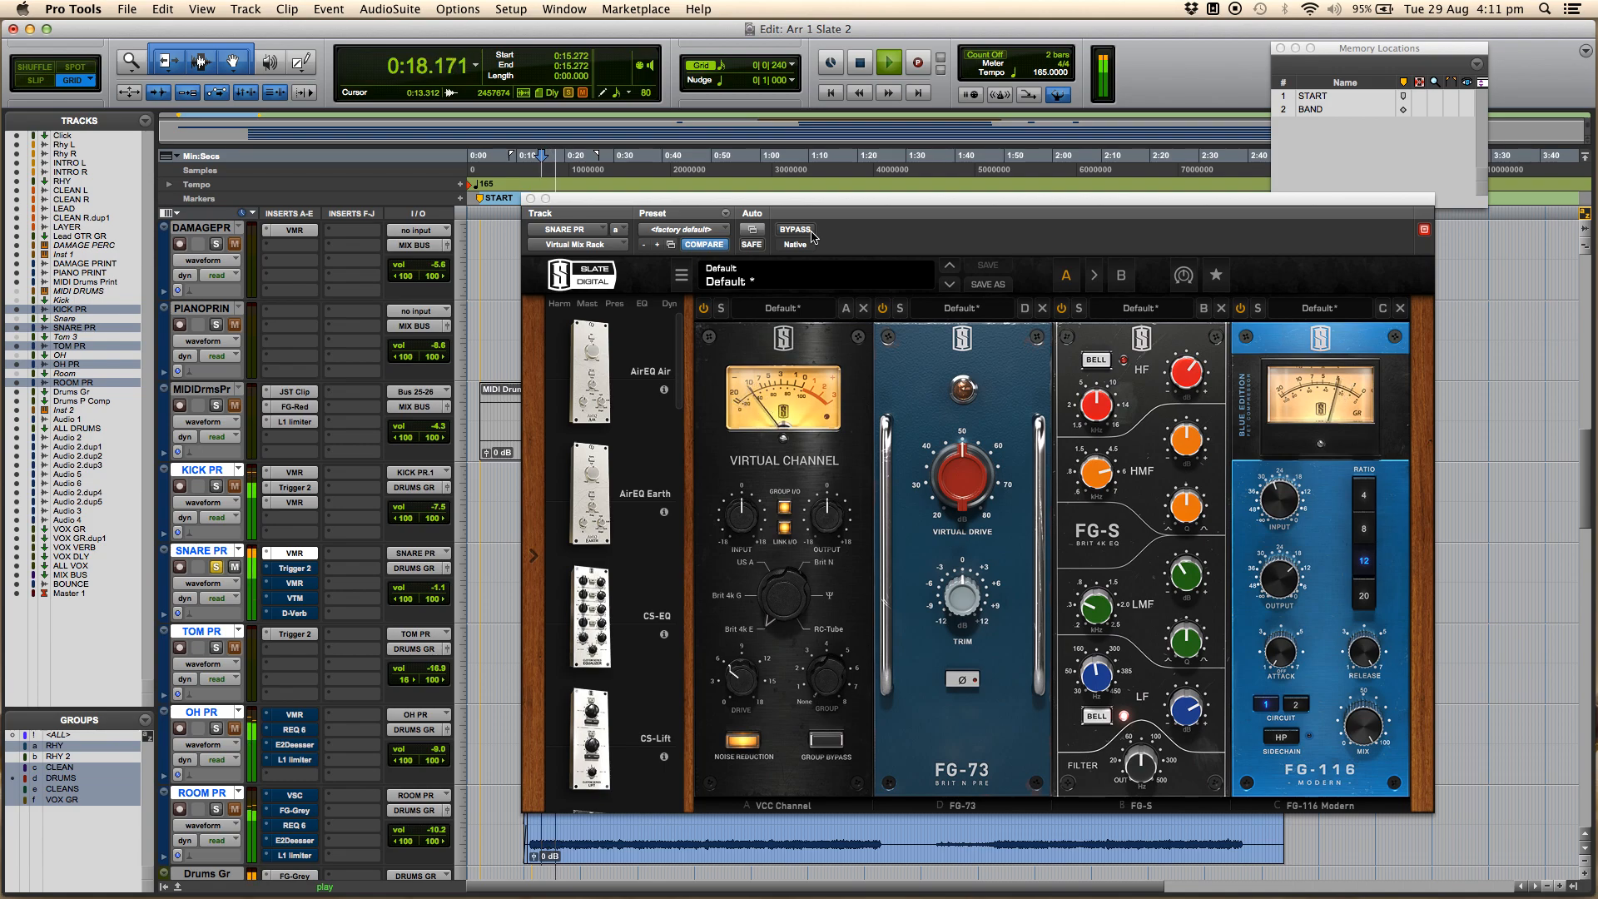
pyautogui.press('space')
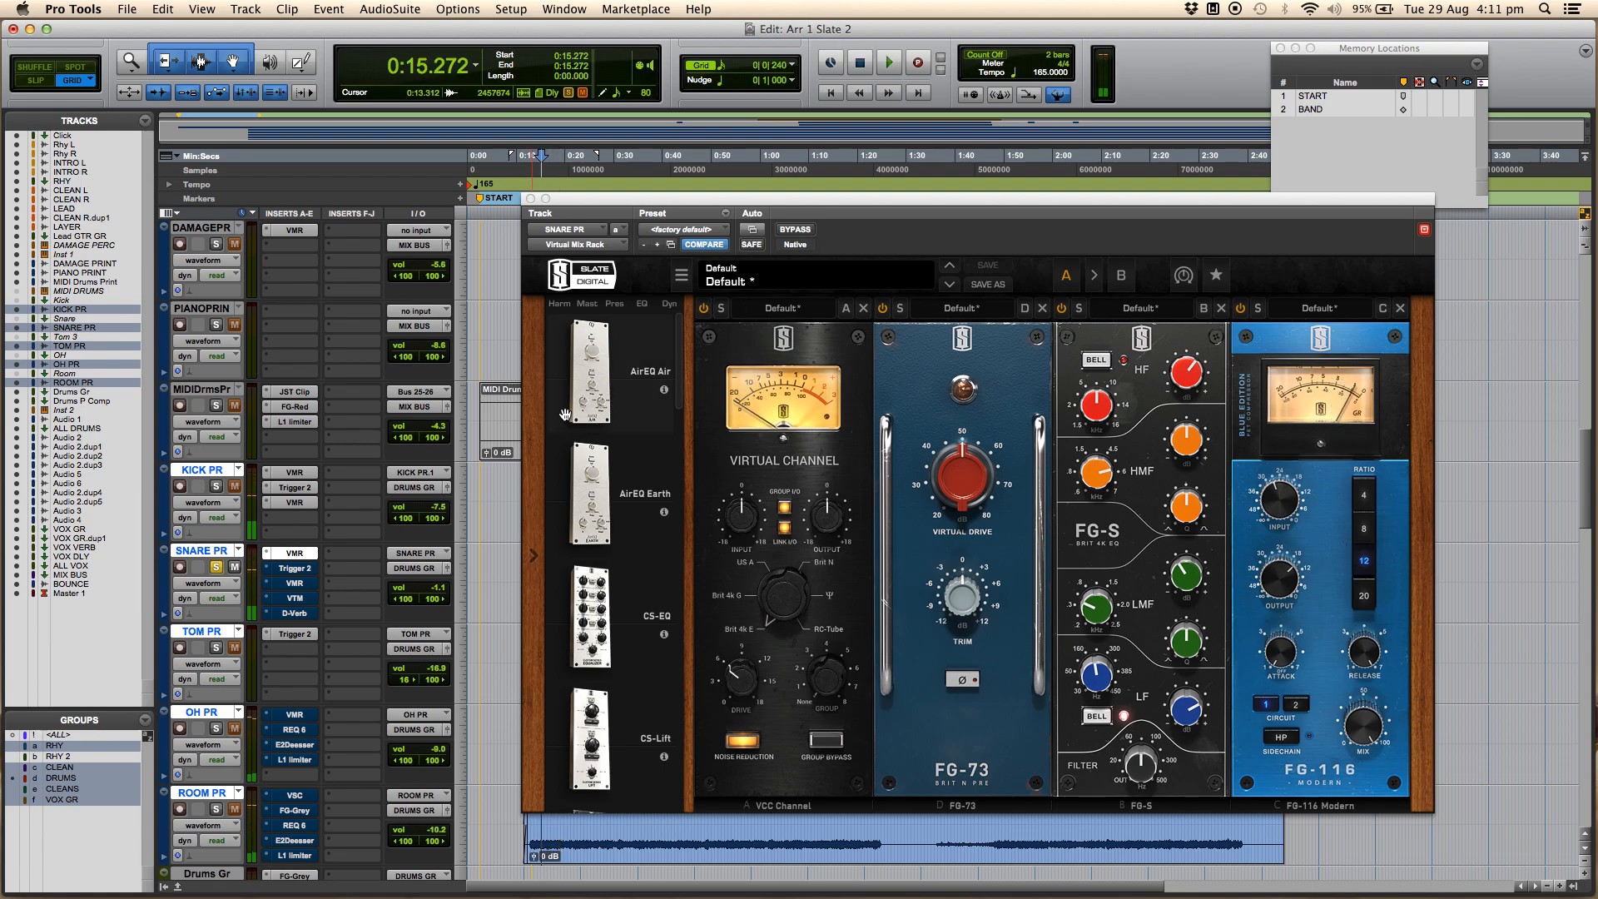
# Step: Enable Trigger 2 on SNARE PR, open it and place its window clear of the track controls
pyautogui.keyDown('super'); pyautogui.click(294, 569); pyautogui.keyUp('super')
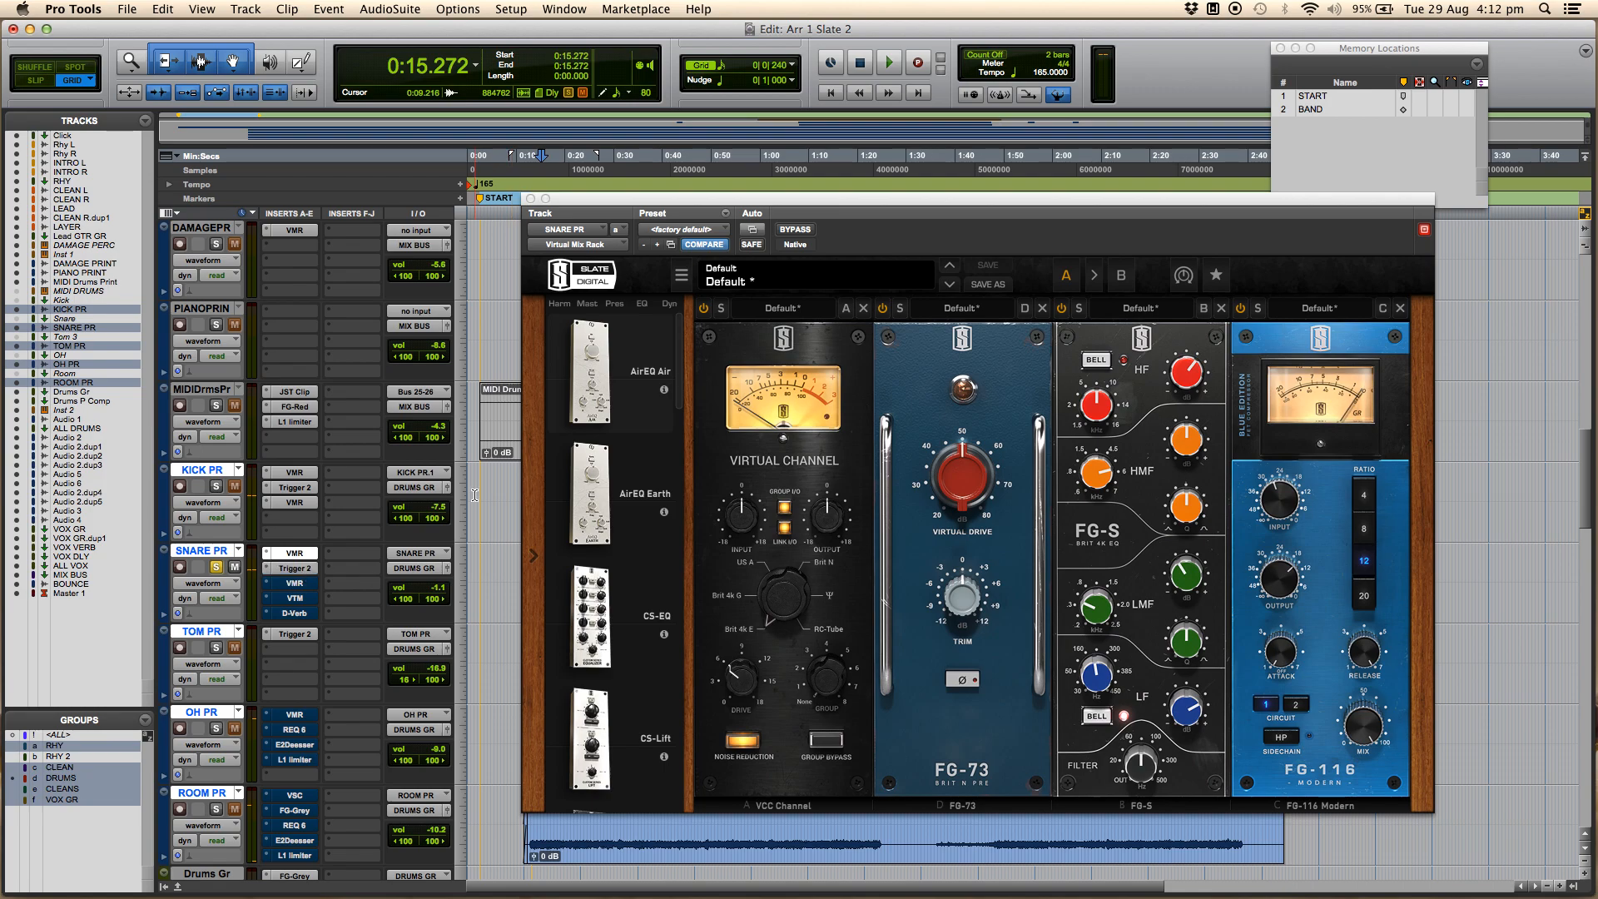
pyautogui.click(297, 569)
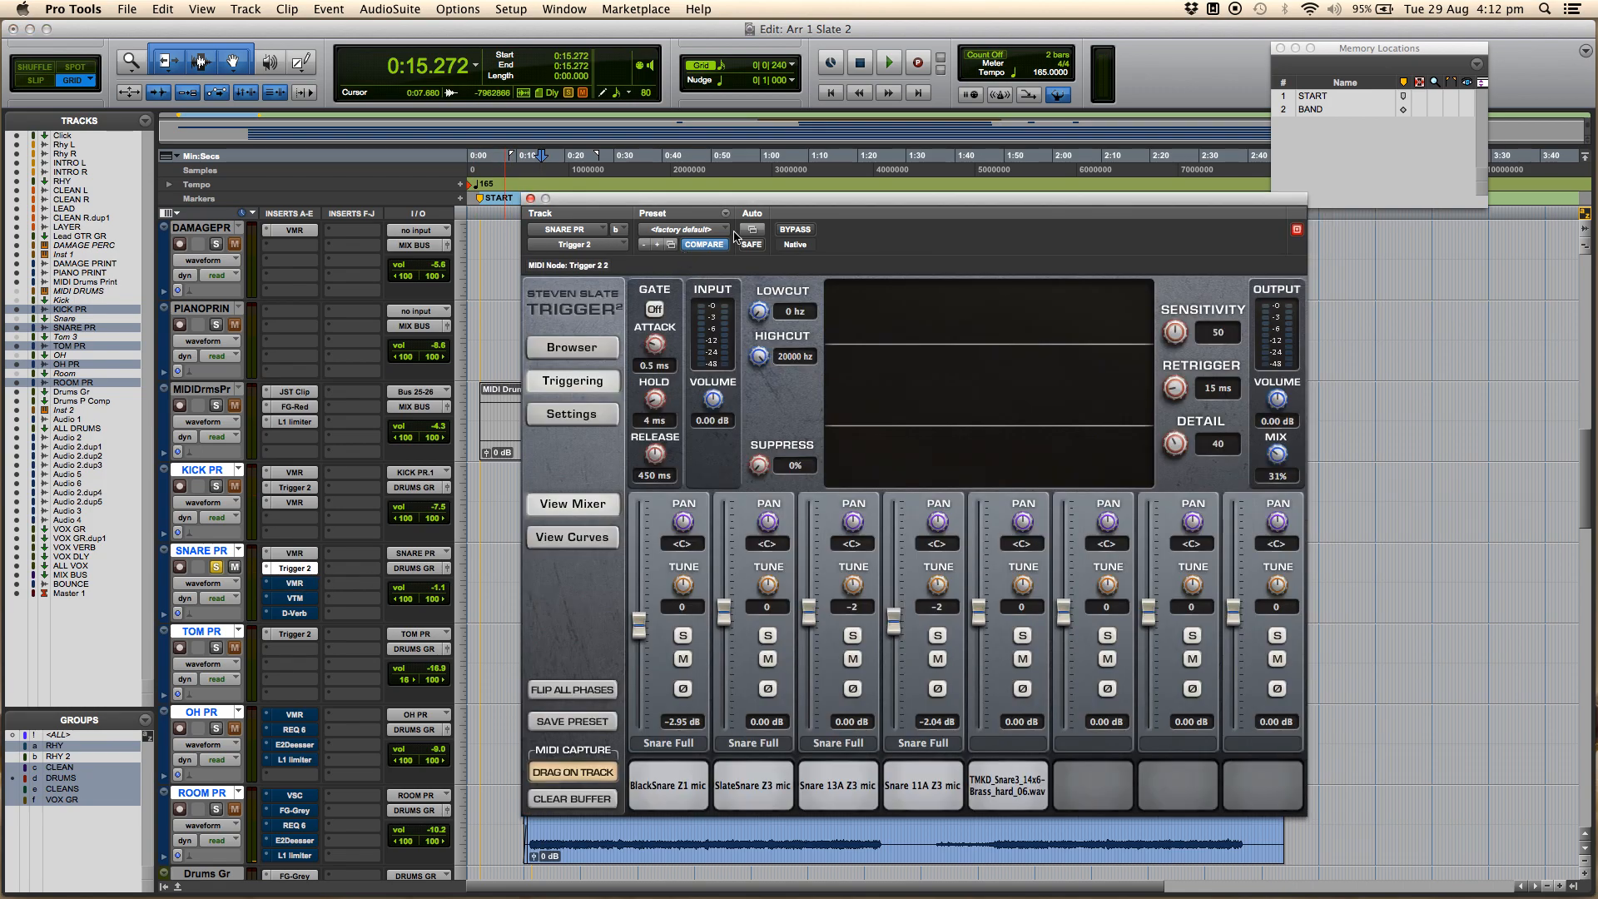
pyautogui.moveTo(750, 199); pyautogui.dragTo(871, 194)
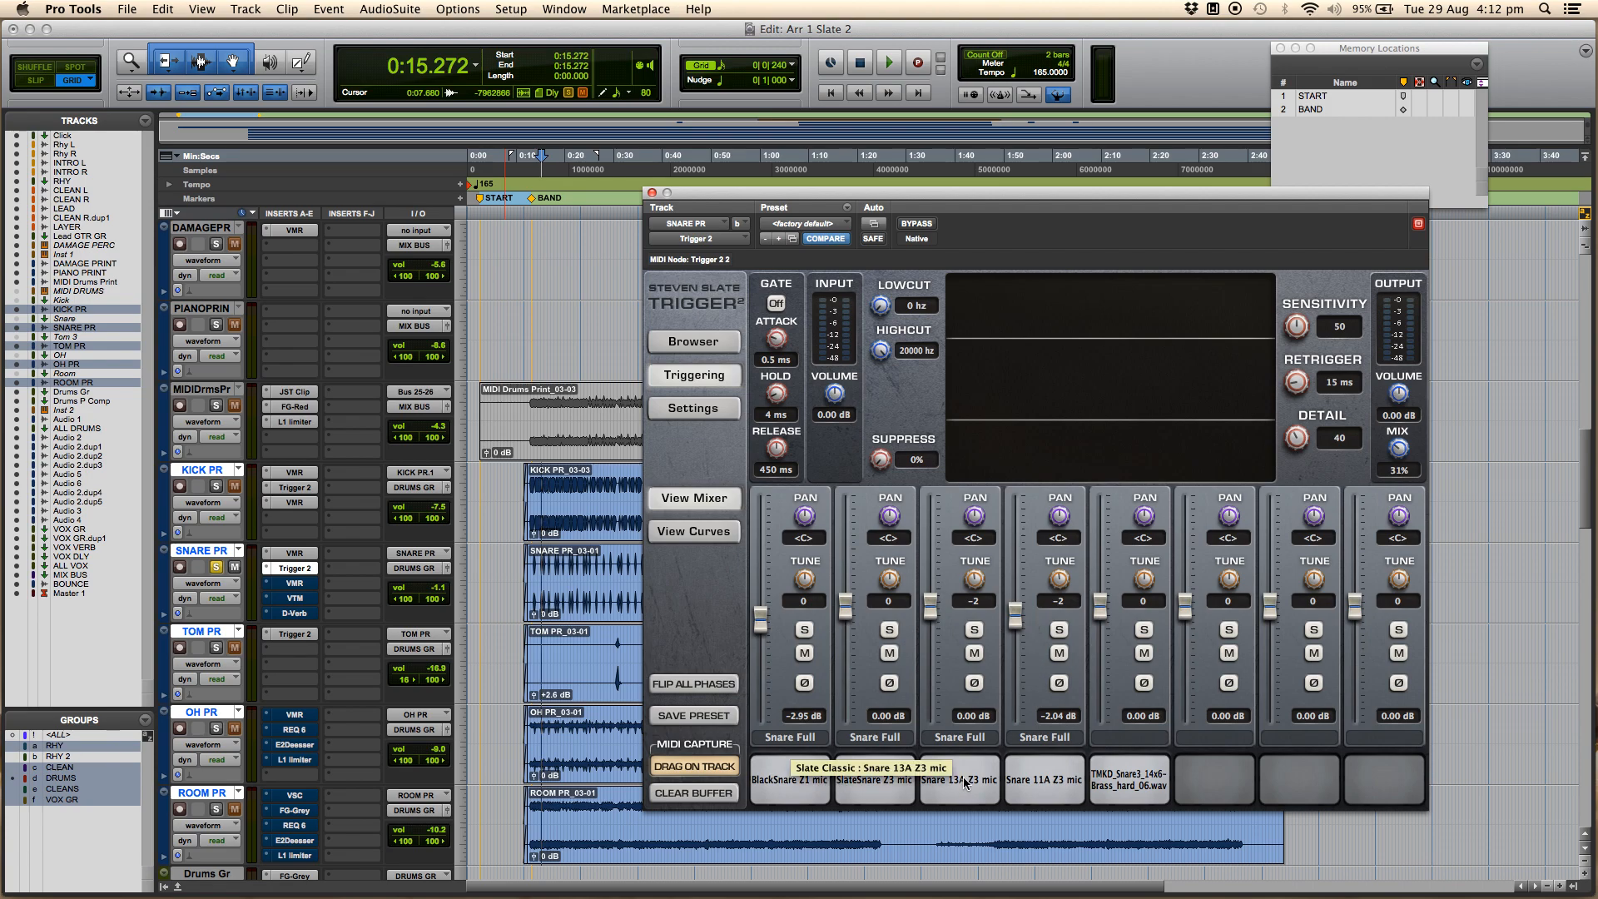
# Step: Audition each of the five loaded snare samples in Trigger 2 on SNARE PR, and close the plugin window
pyautogui.click(793, 786)
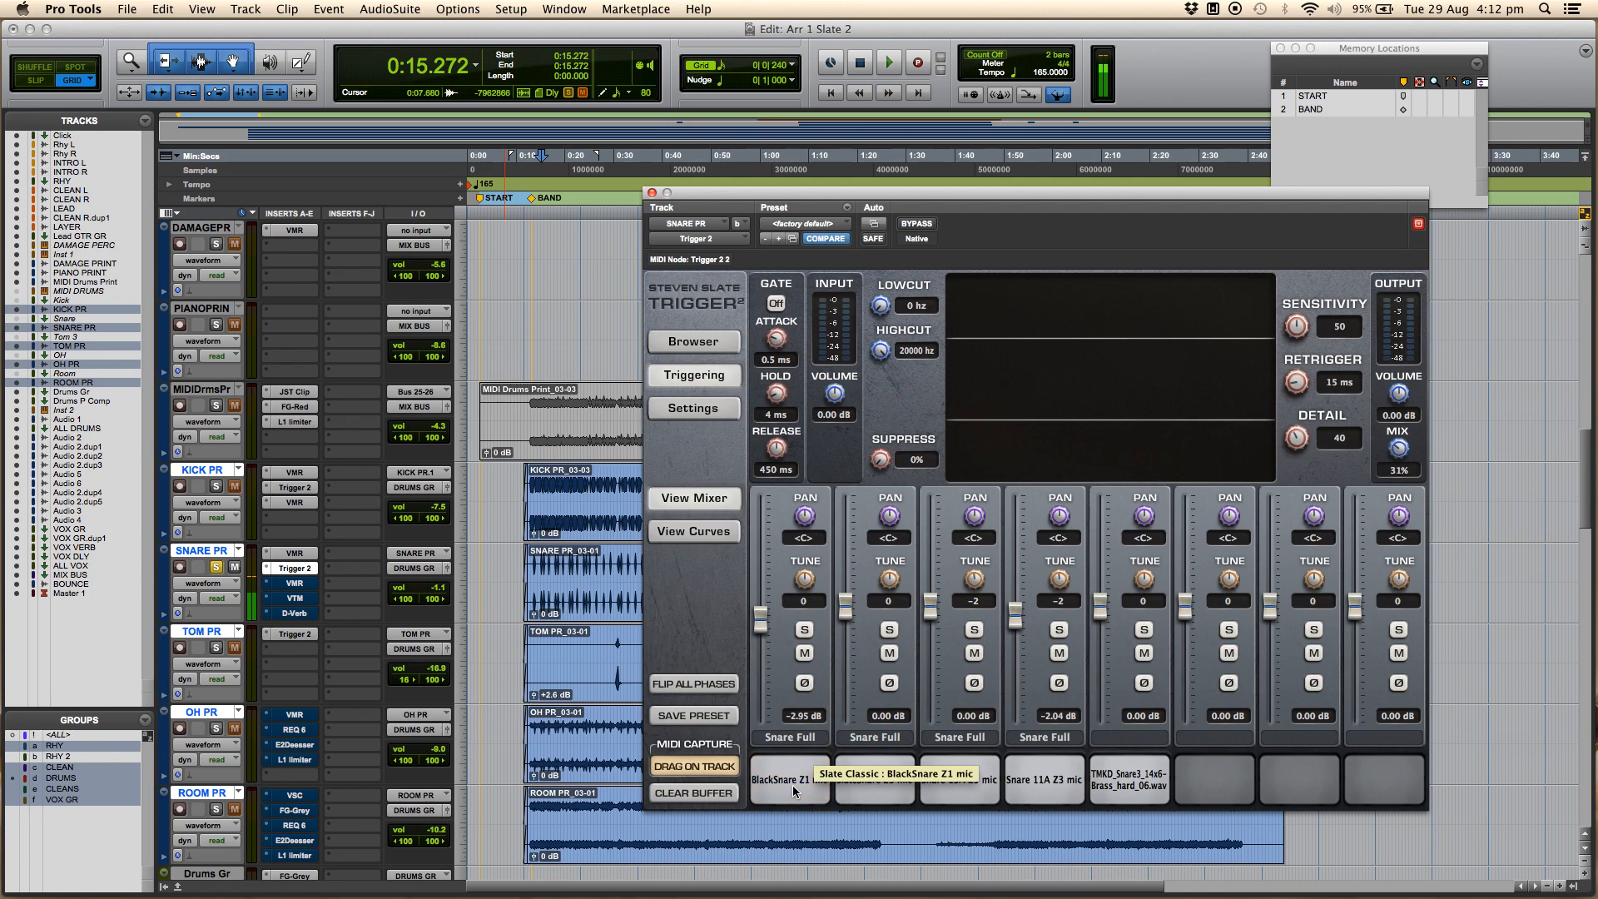
pyautogui.click(872, 777)
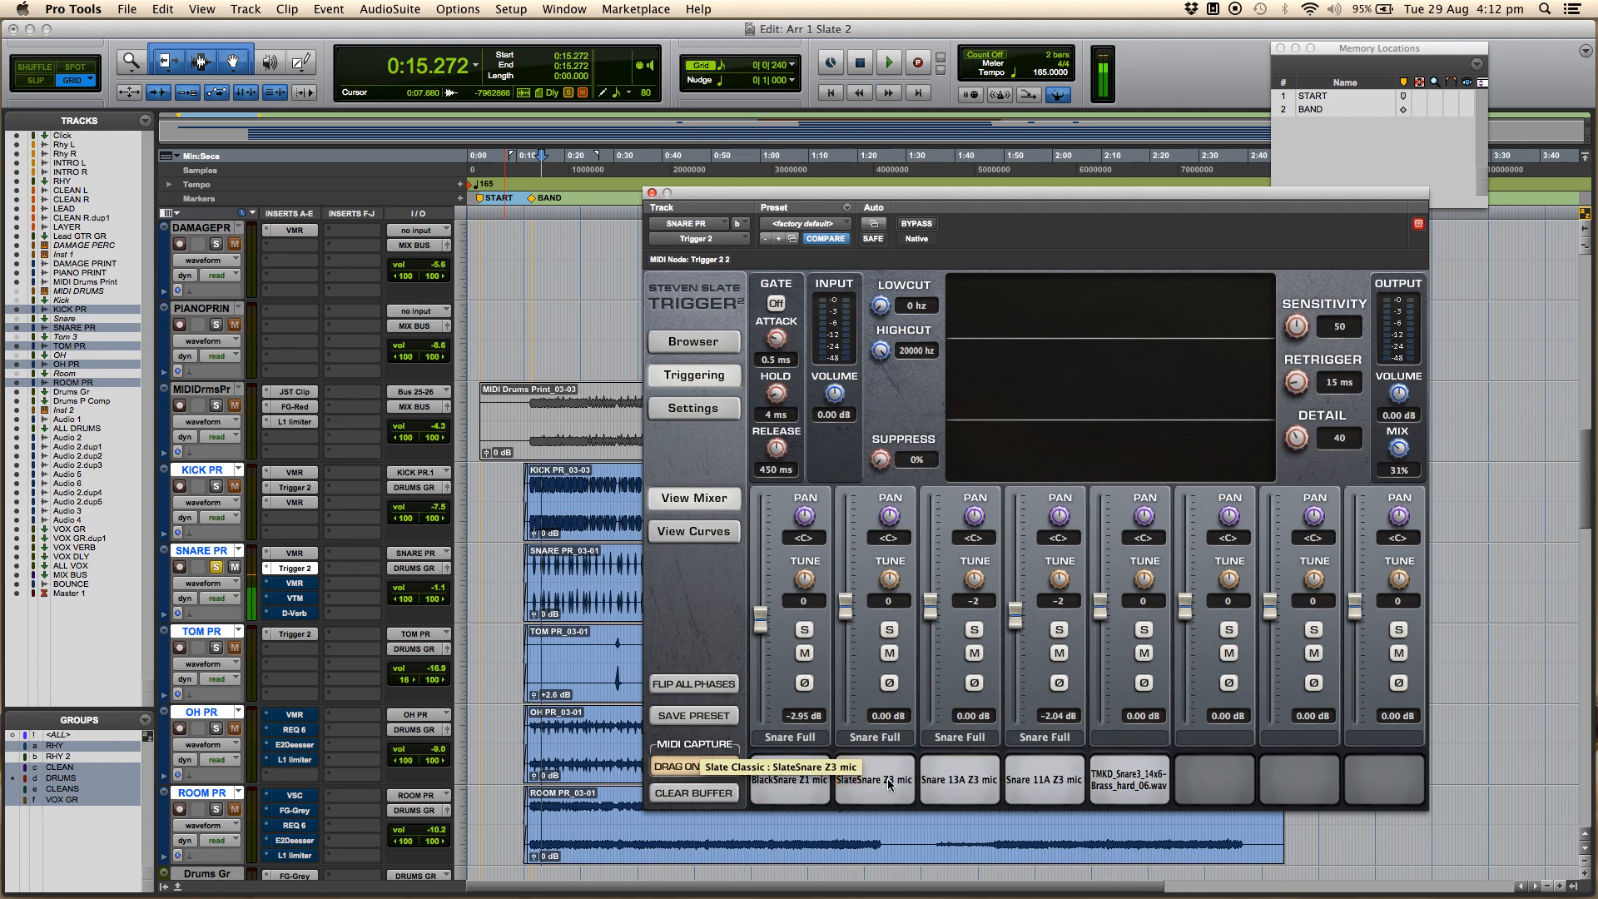
pyautogui.click(972, 783)
pyautogui.click(1066, 780)
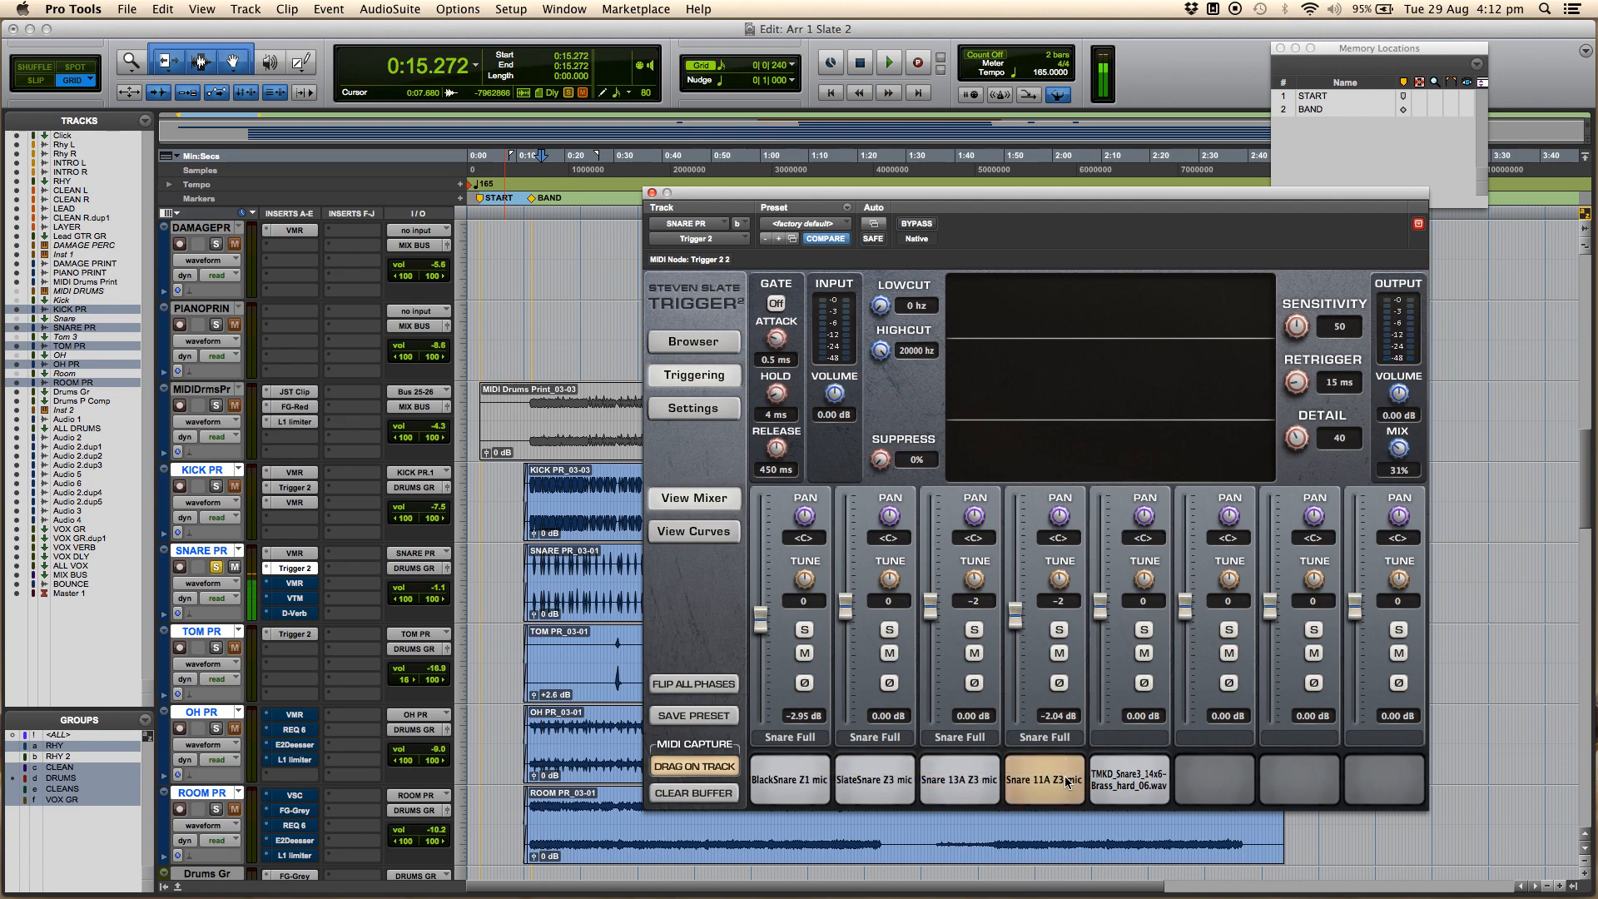
pyautogui.click(1144, 784)
pyautogui.click(653, 194)
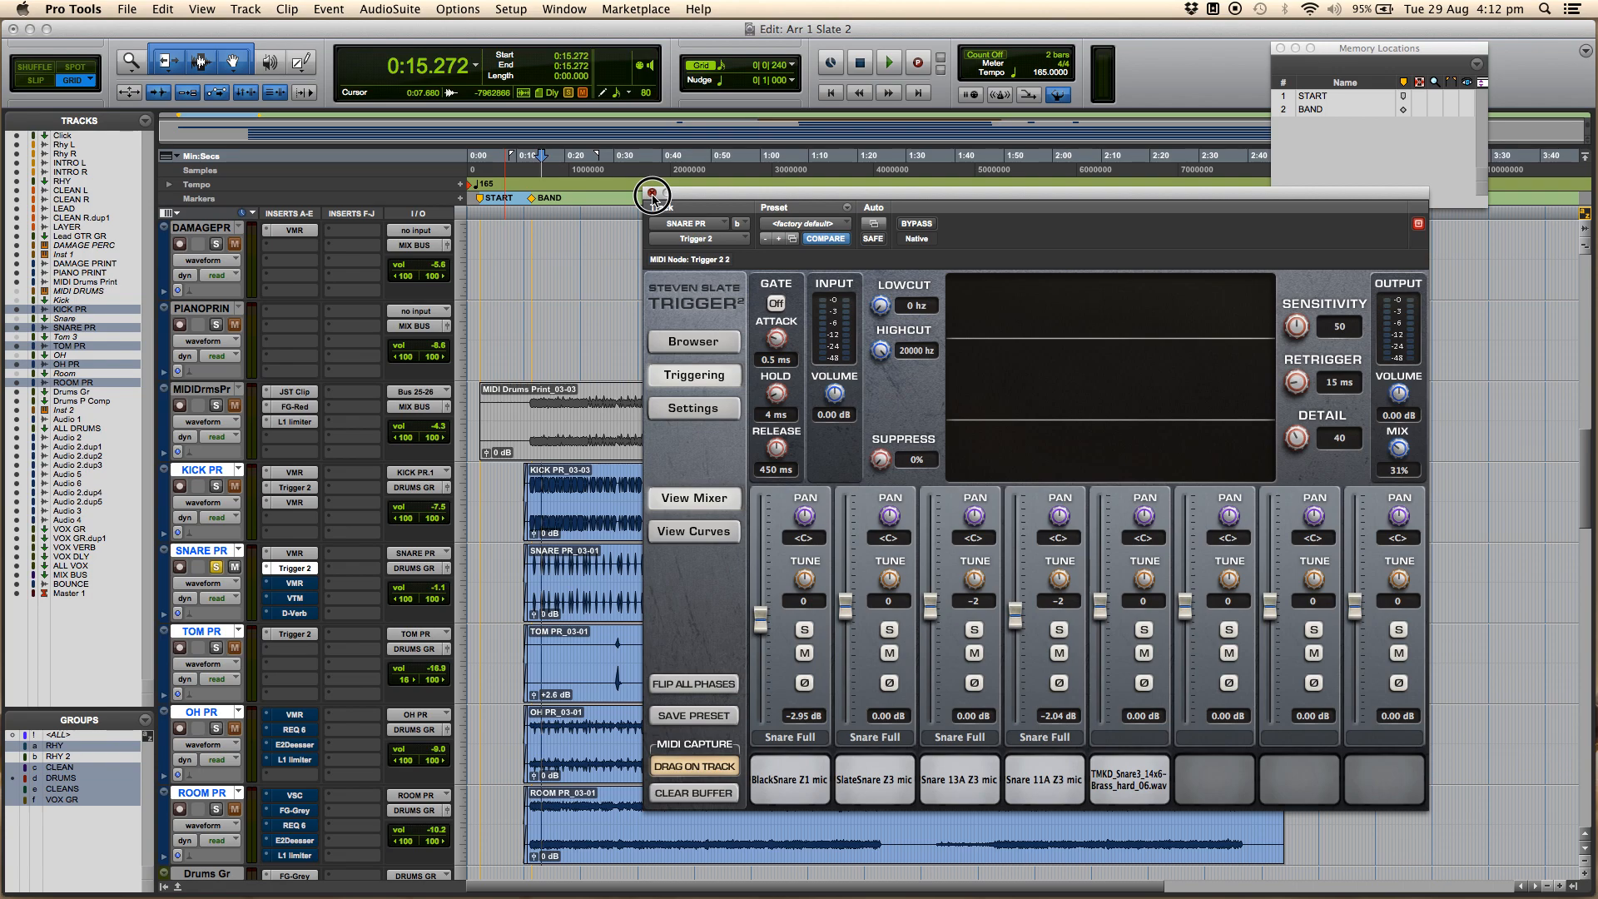
# Step: Play the snare from 0:15.272, comparing Trigger 2 bypassed and active, and briefly reopen the plugin to check its settings
pyautogui.press('space')
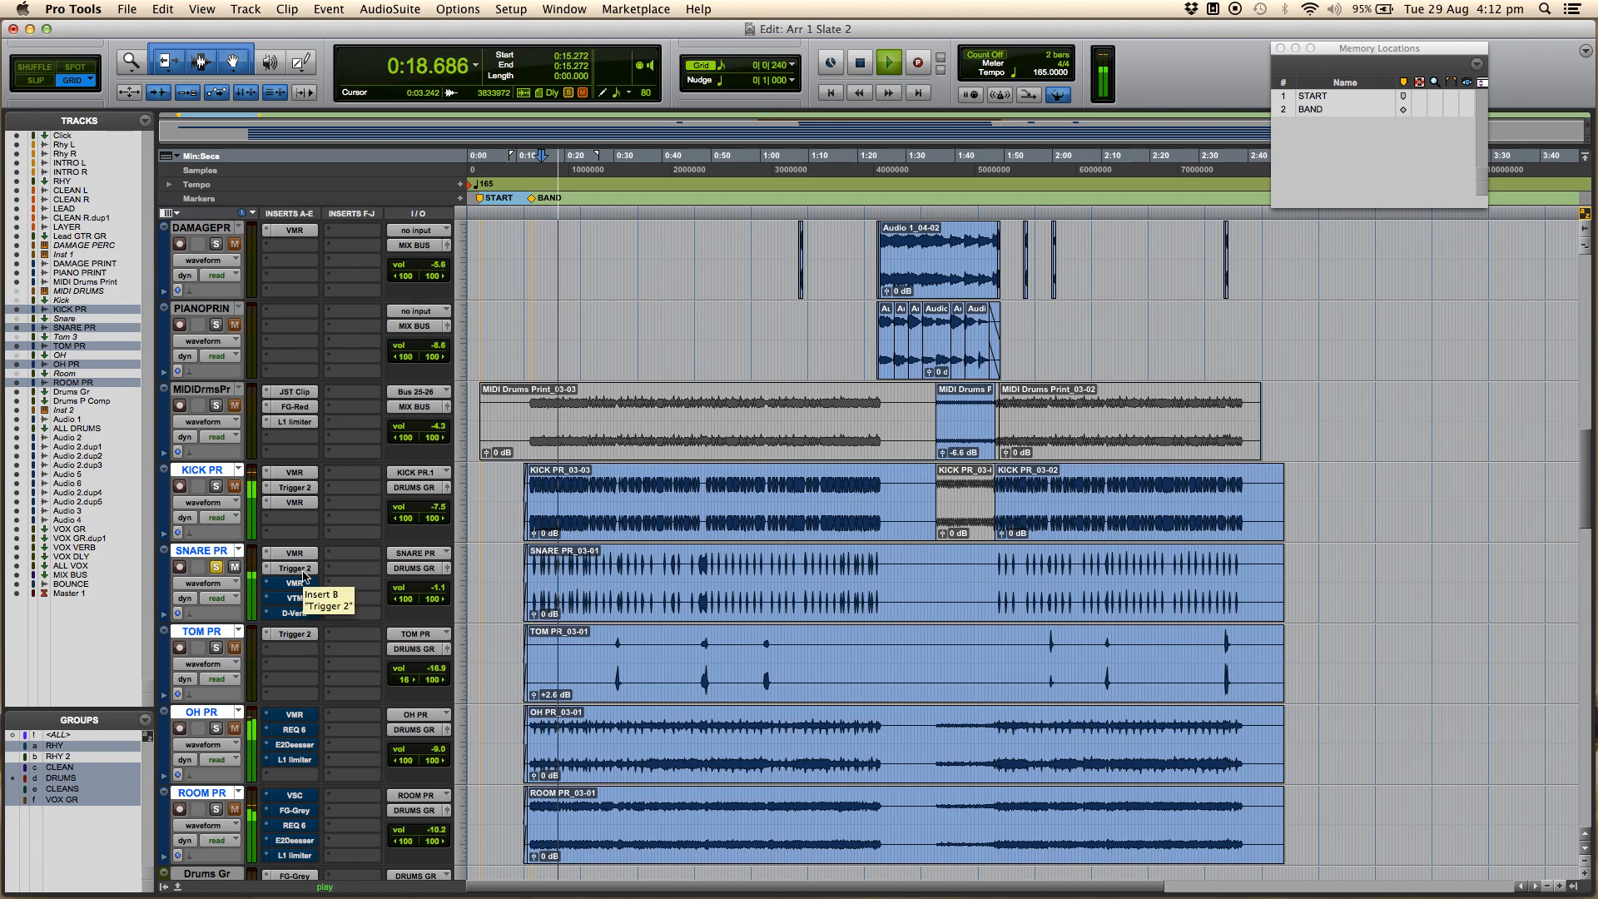
pyautogui.click(305, 573)
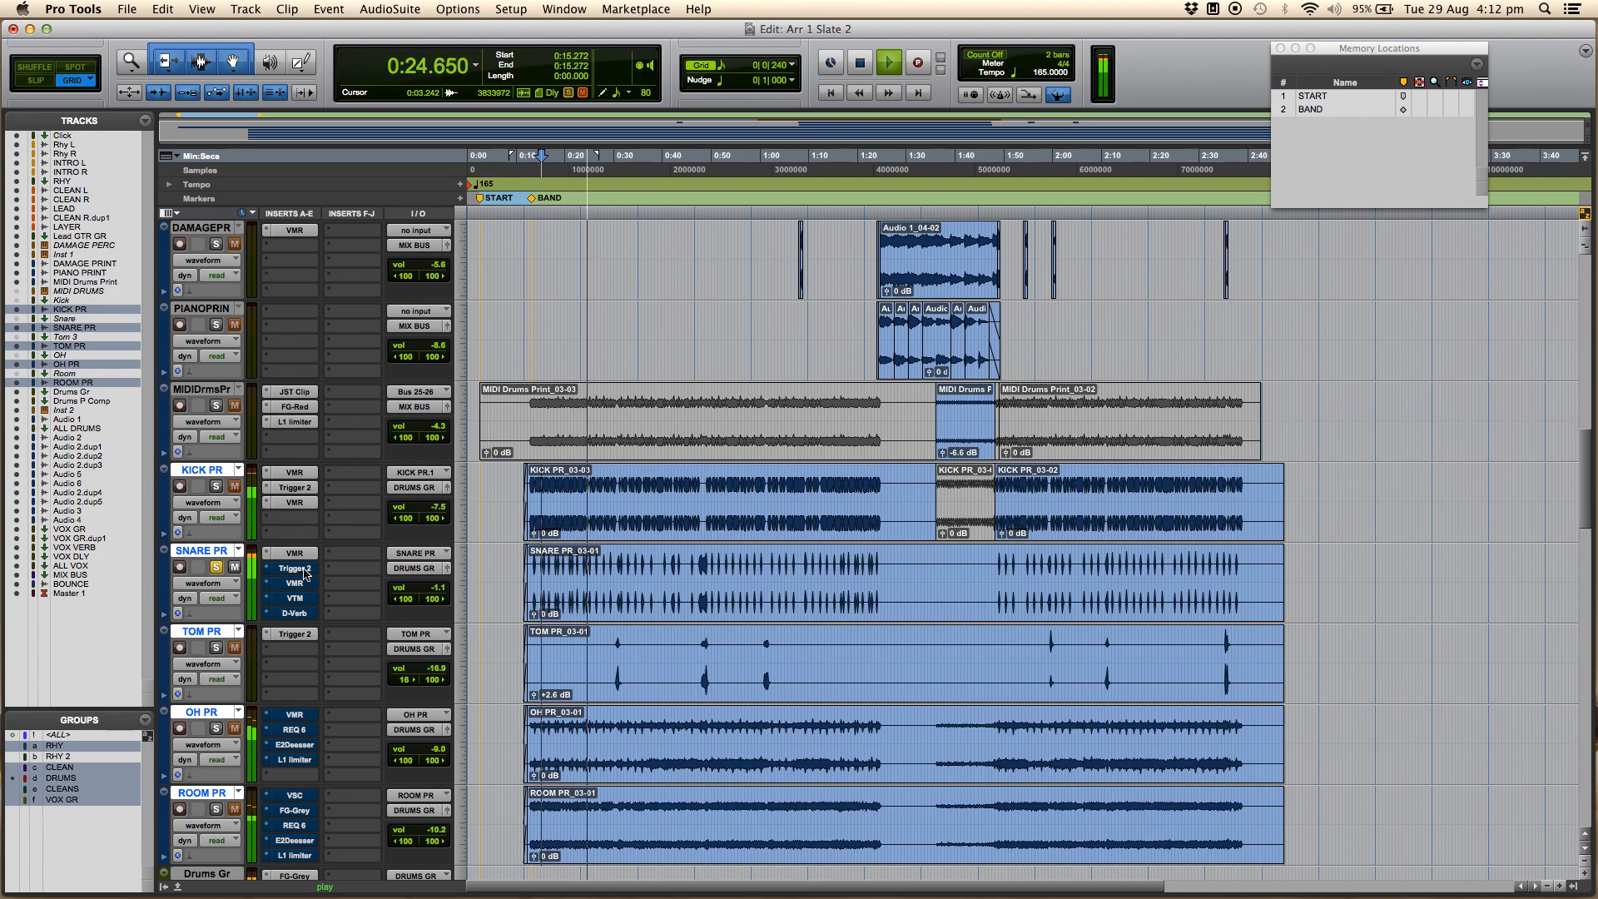
pyautogui.keyDown('super'); pyautogui.click(294, 567); pyautogui.keyUp('super')
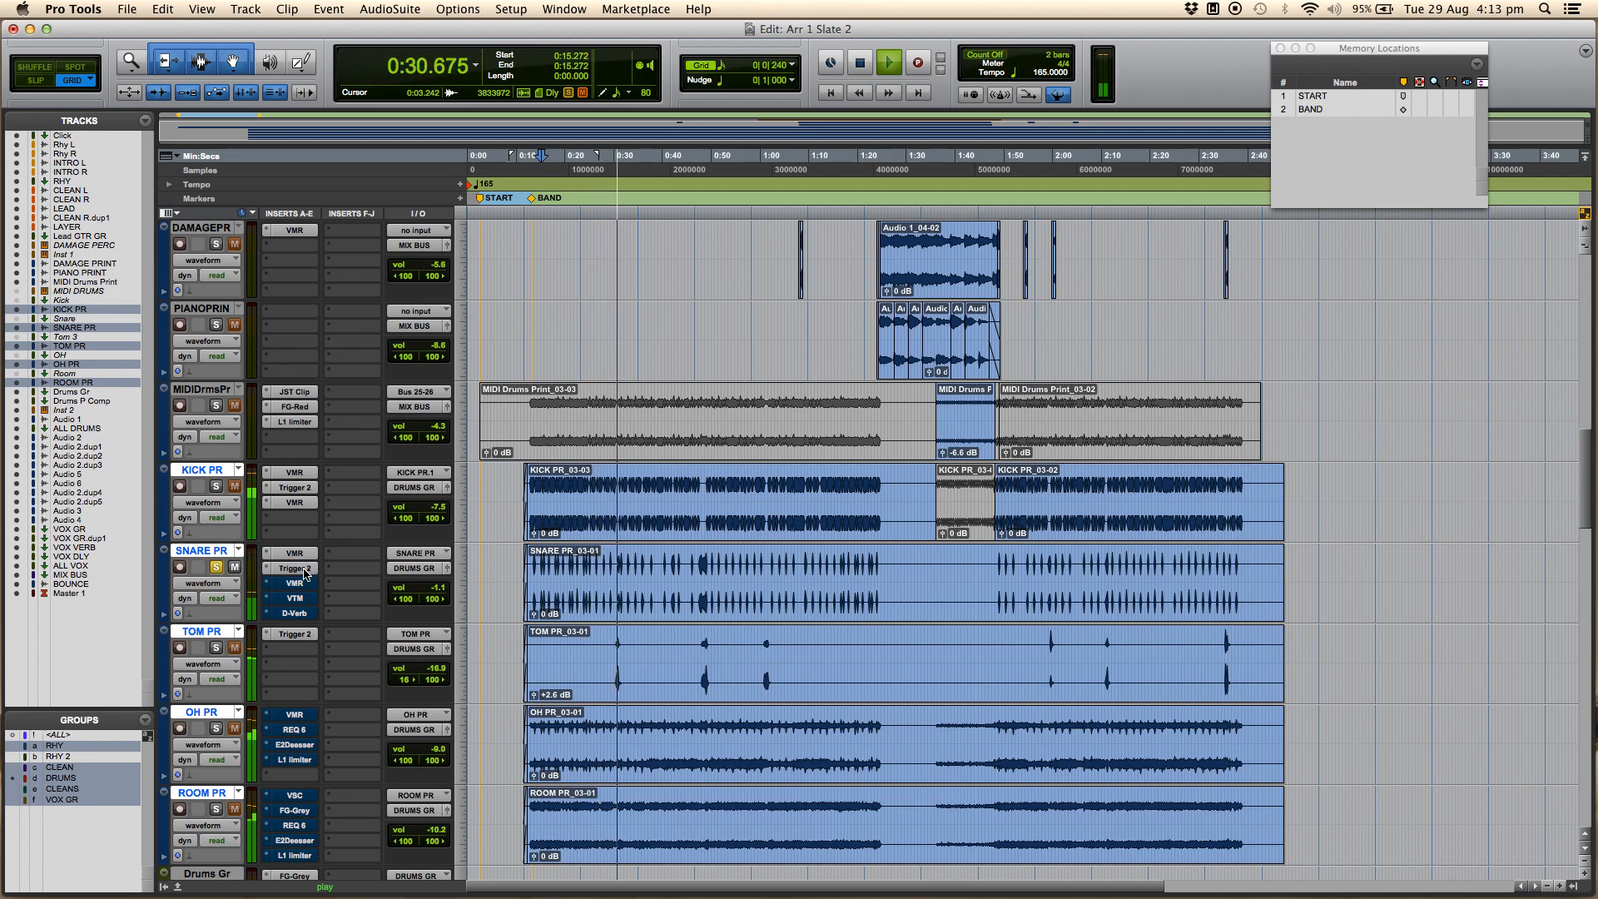
pyautogui.press('space')
pyautogui.click(295, 567)
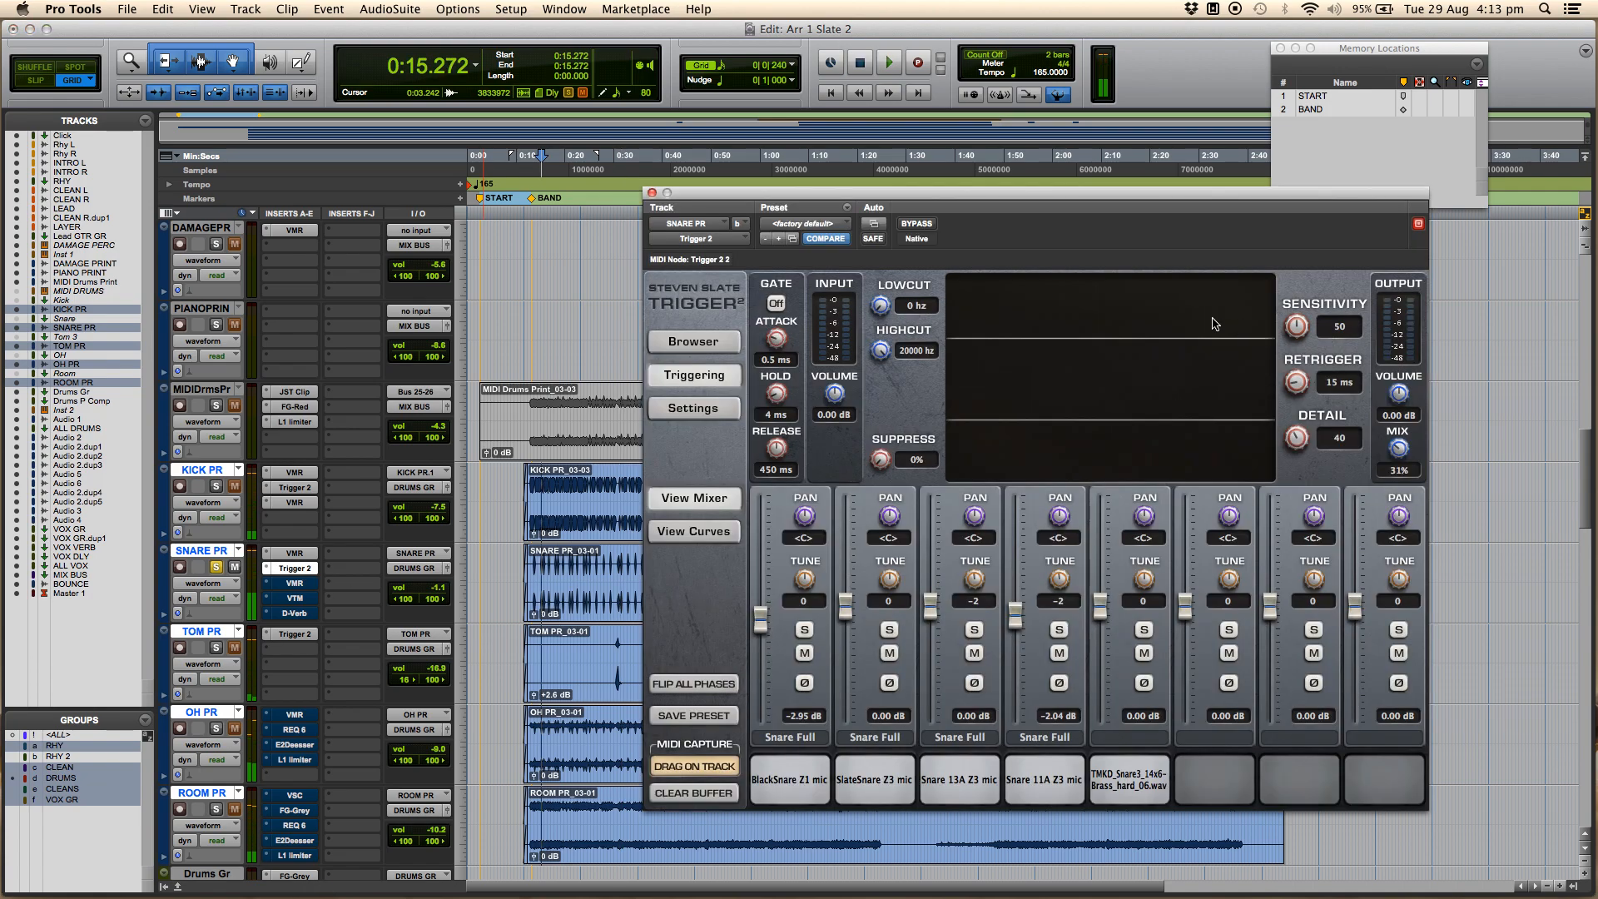
pyautogui.click(652, 192)
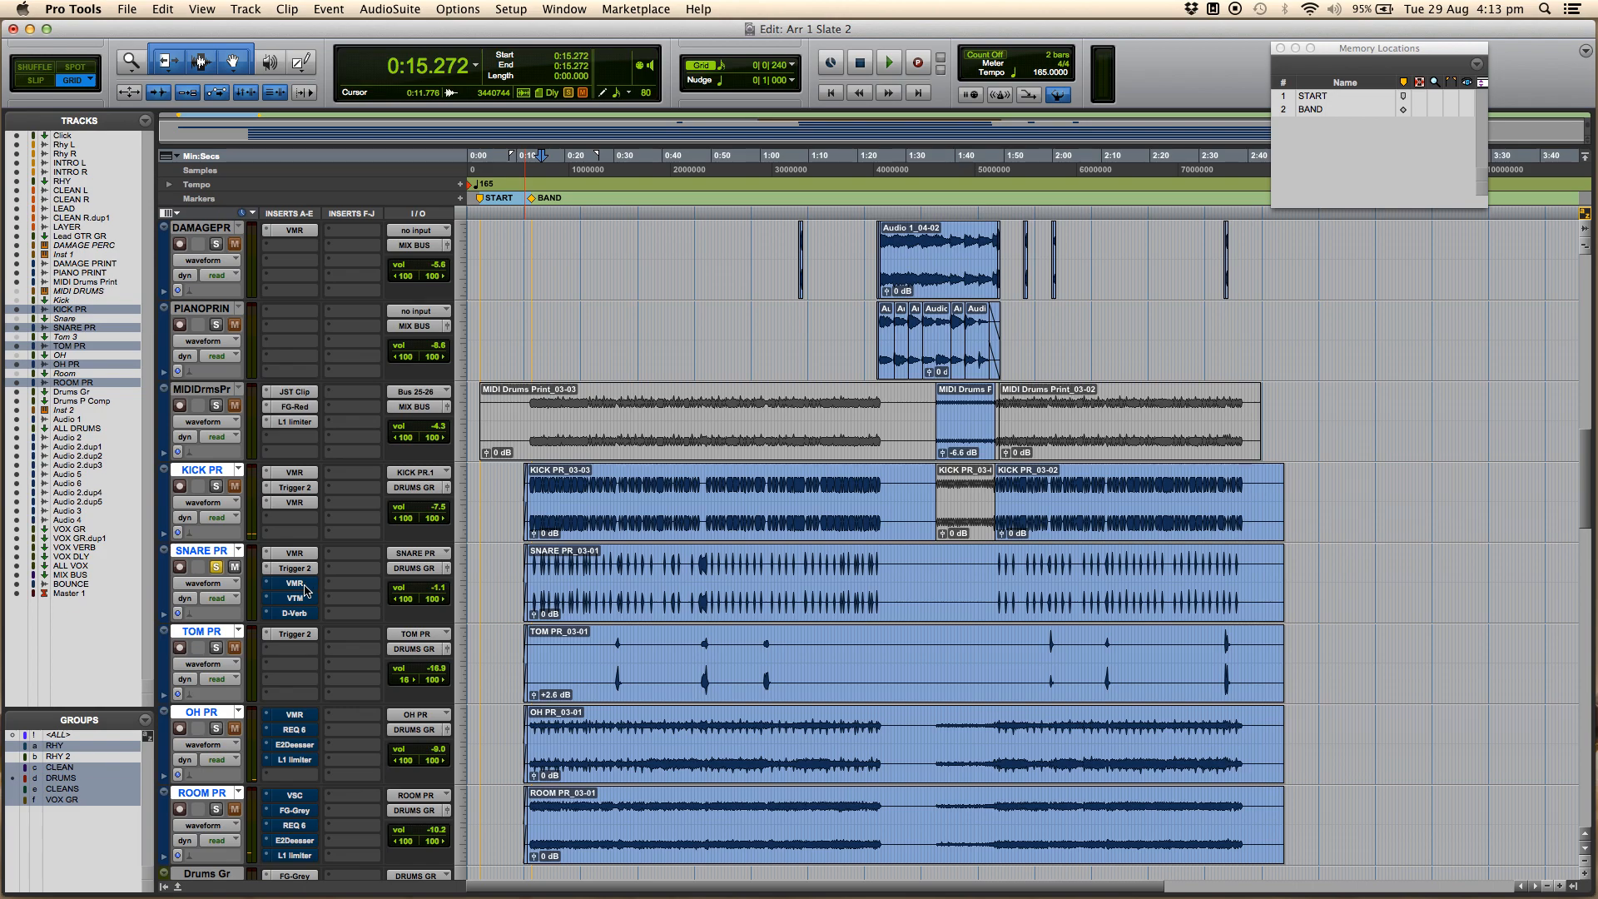
# Step: Open the second Virtual Mix Rack on SNARE PR and audition its FG-S EQ bypassed and active, leaving it active
pyautogui.click(295, 583)
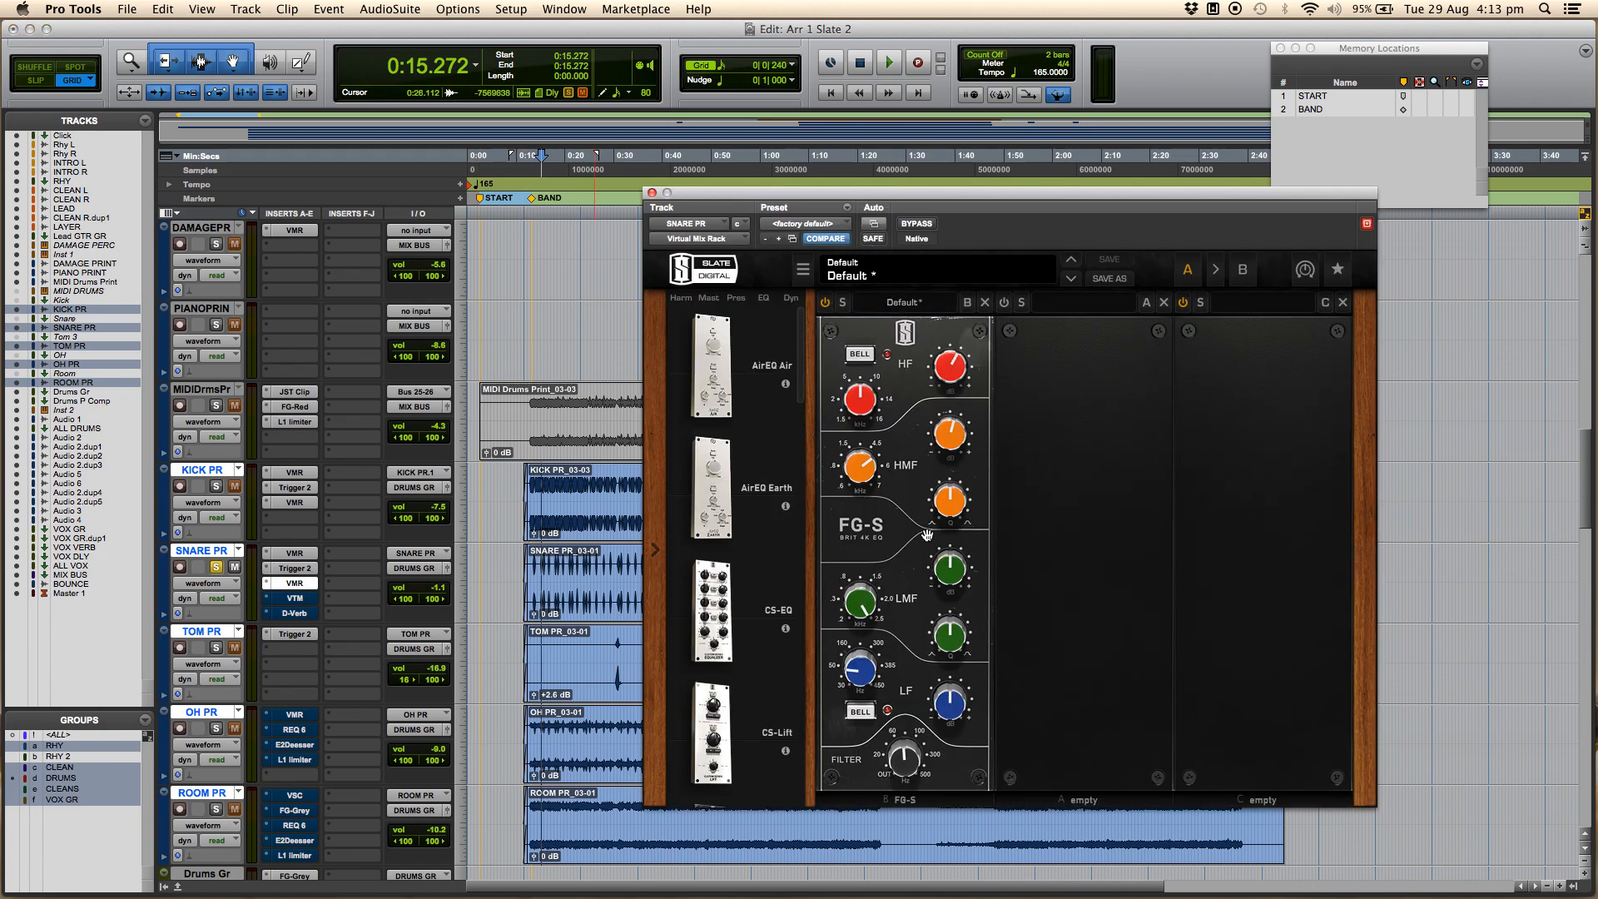
pyautogui.click(918, 224)
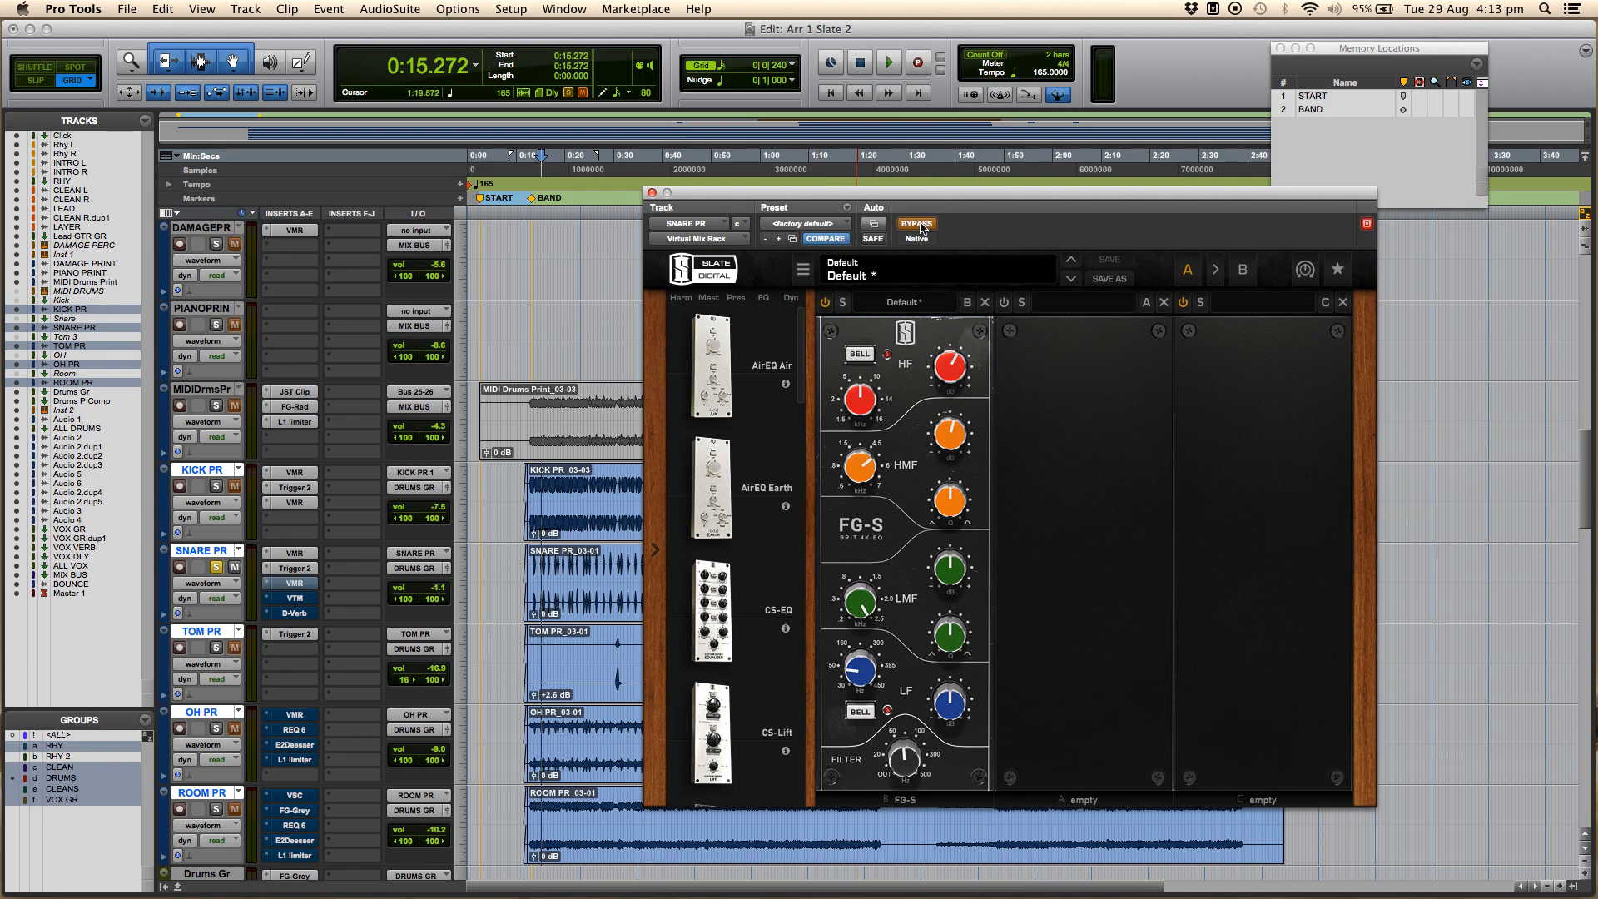
pyautogui.press('space')
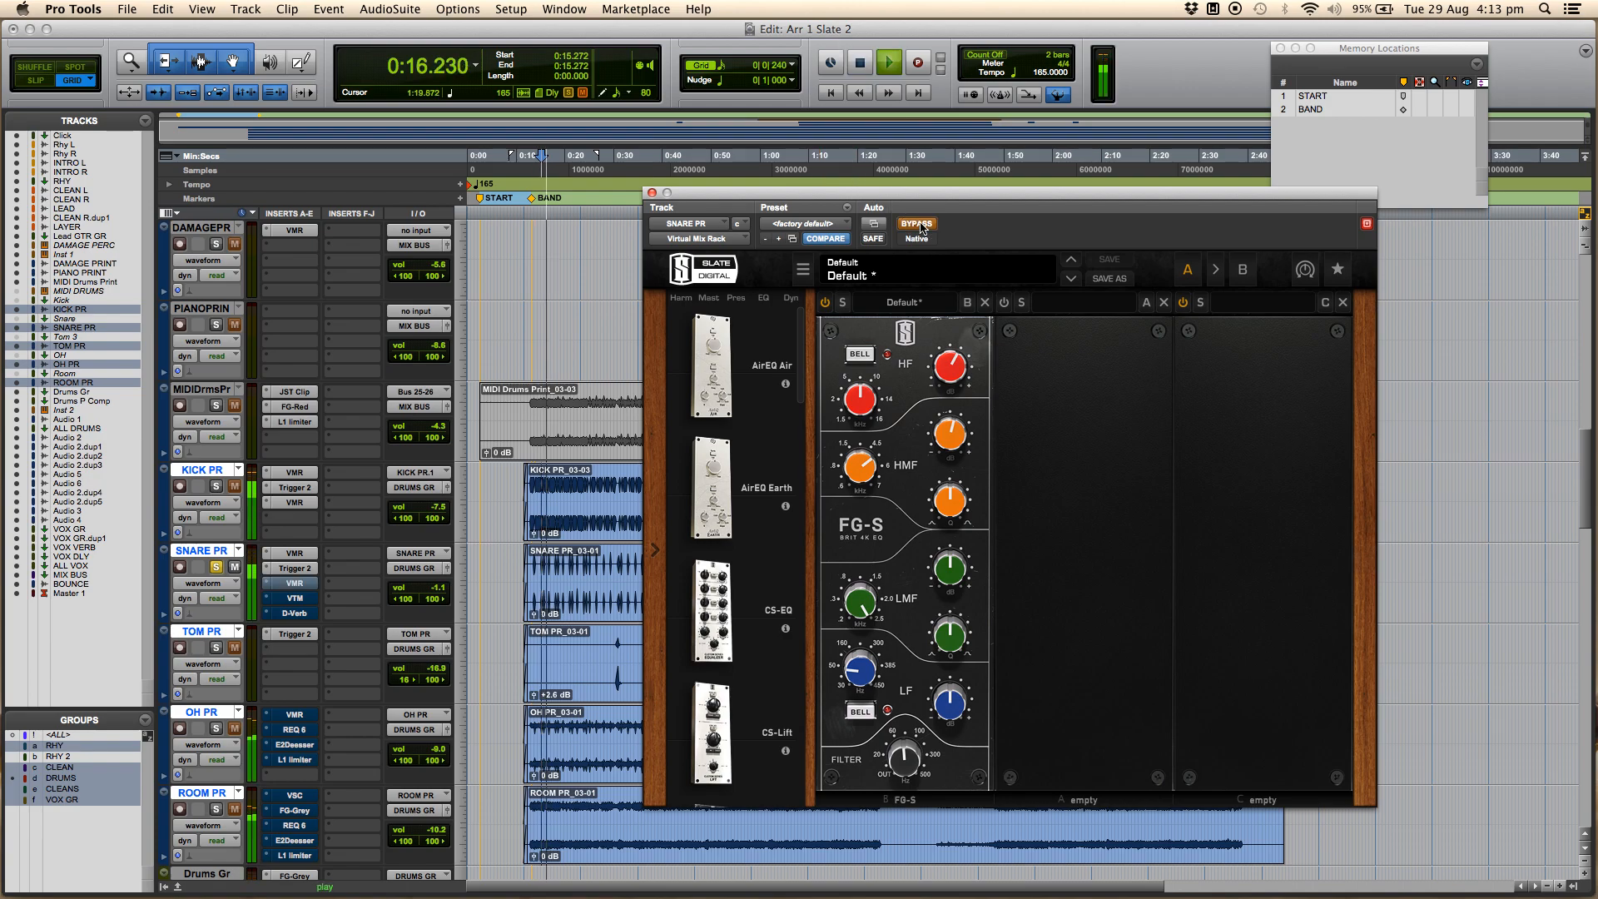
pyautogui.click(918, 224)
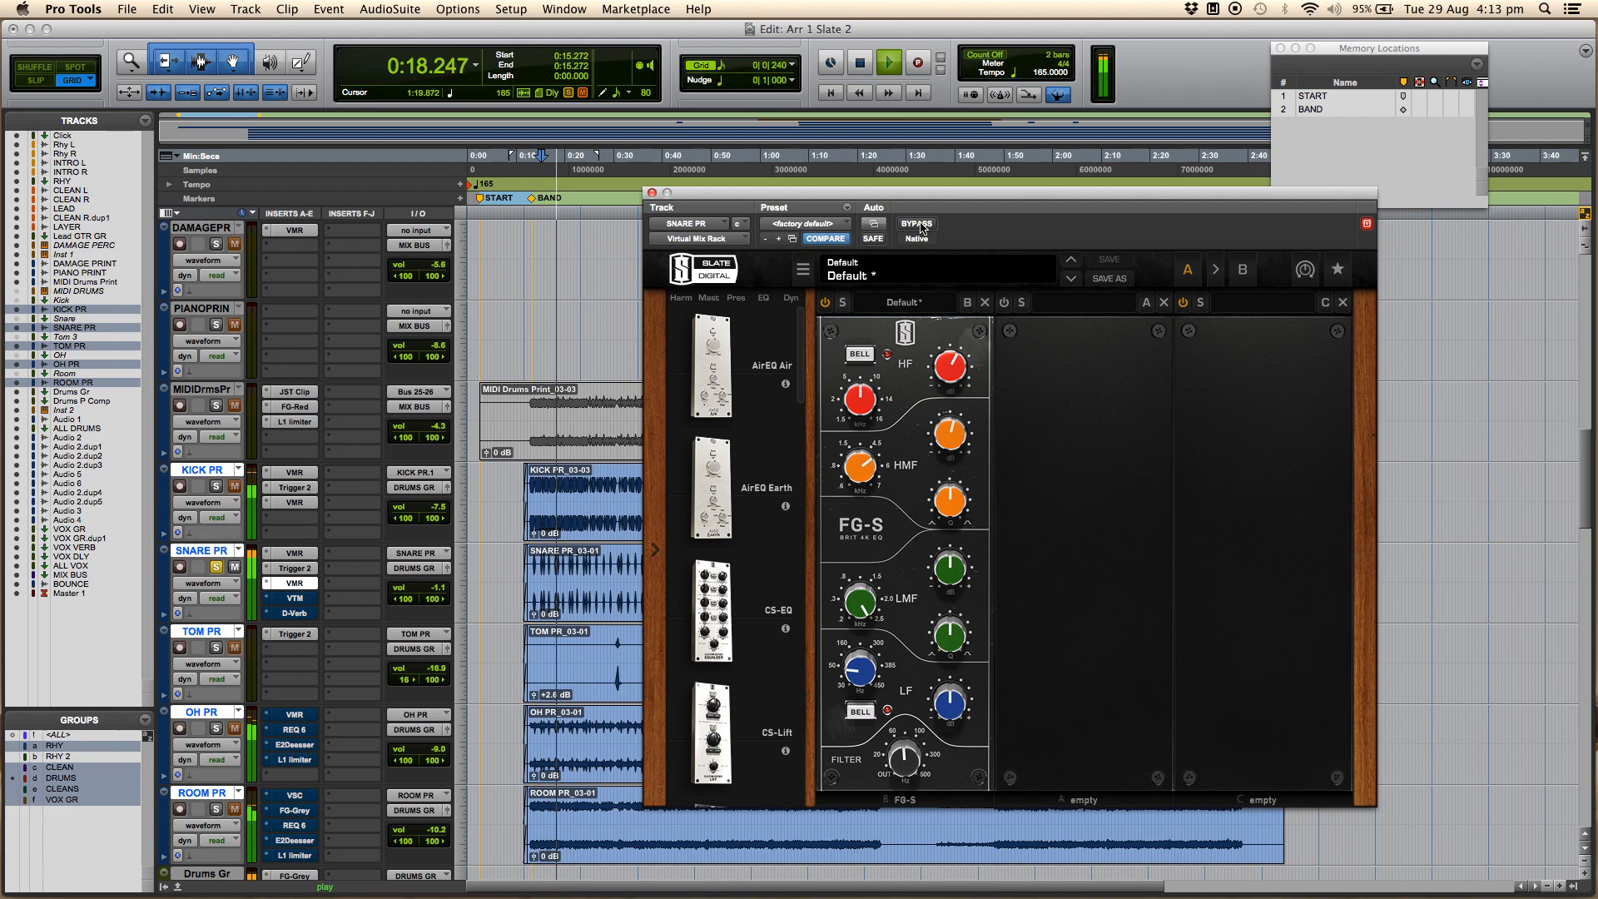
pyautogui.press('space')
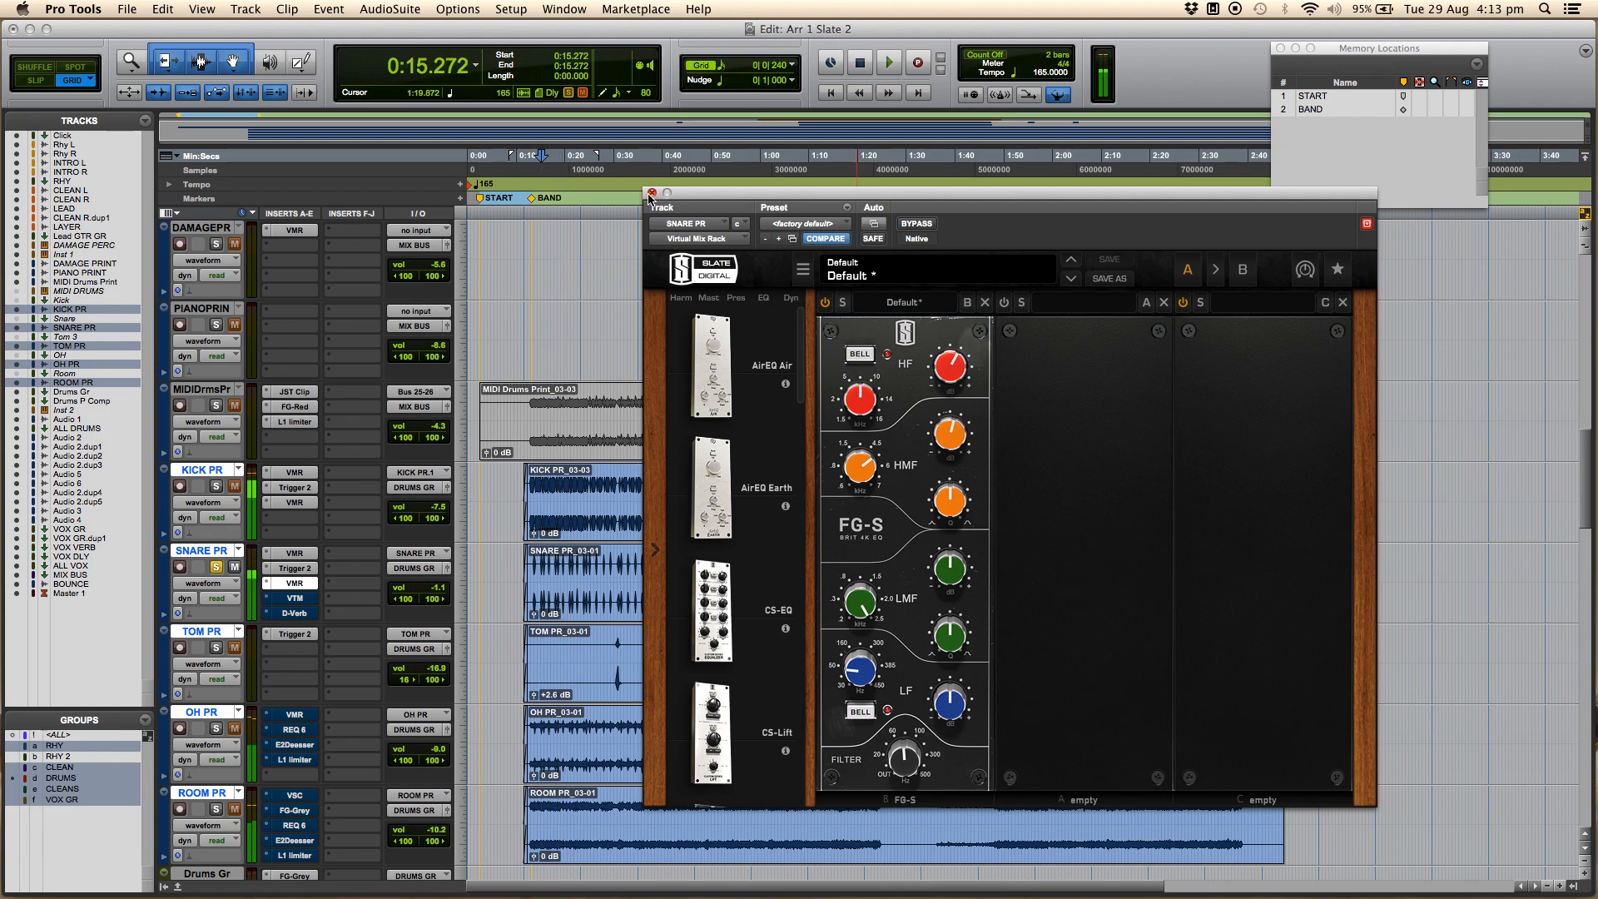
pyautogui.click(652, 193)
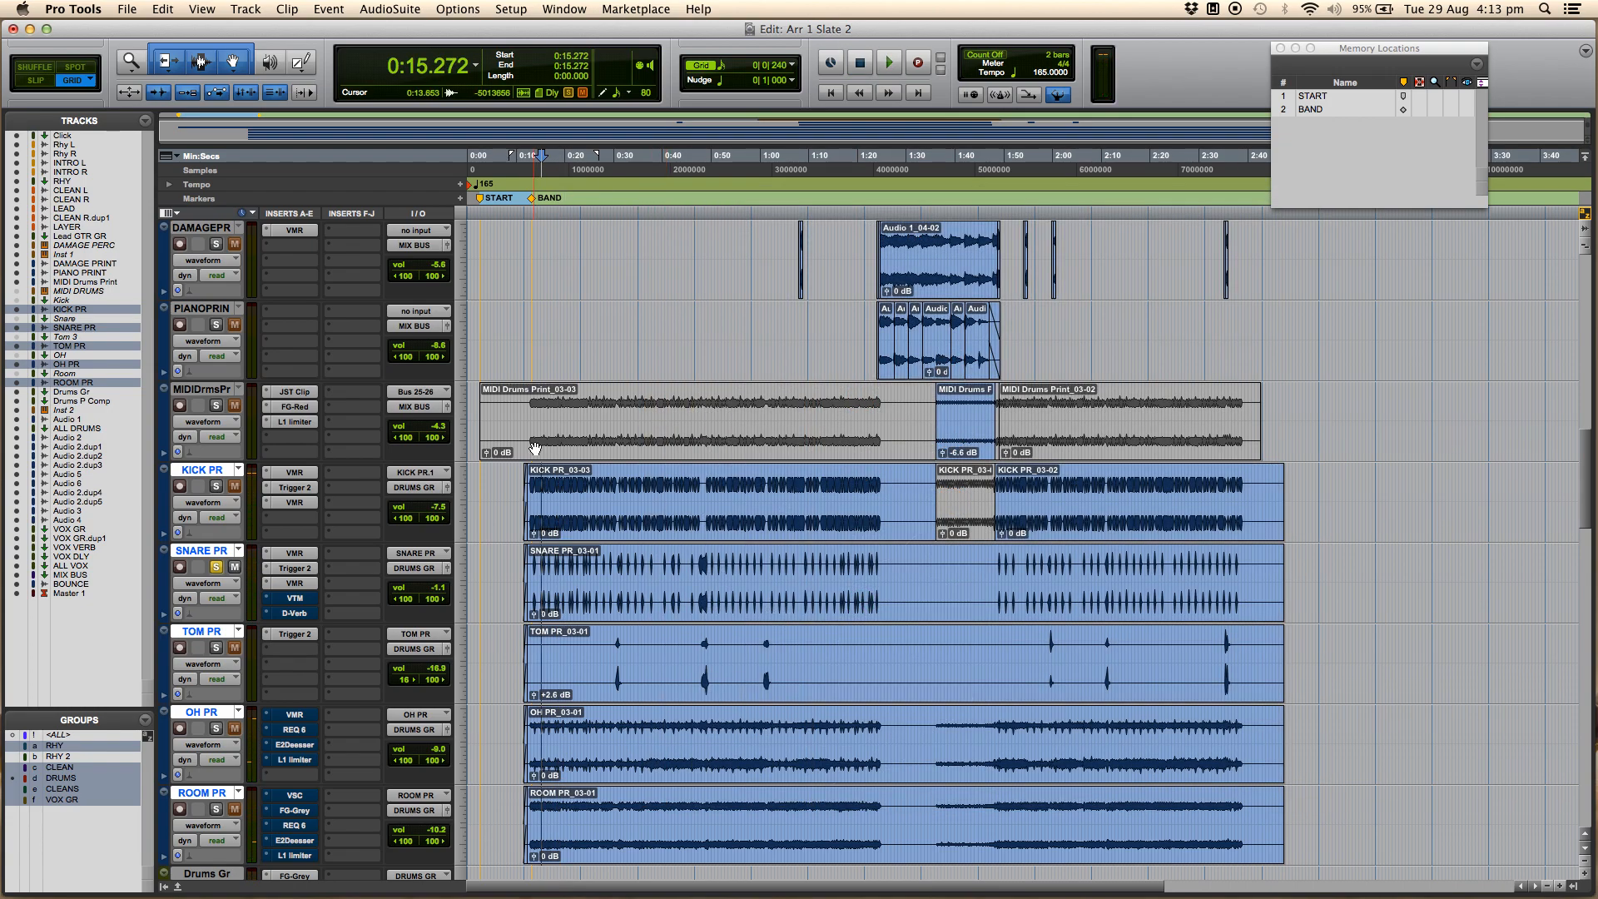
# Step: Open Virtual Tape Machines on SNARE PR and audition the snare with it bypassed and active, leaving it active
pyautogui.click(309, 602)
pyautogui.moveTo(1024, 199); pyautogui.dragTo(925, 247)
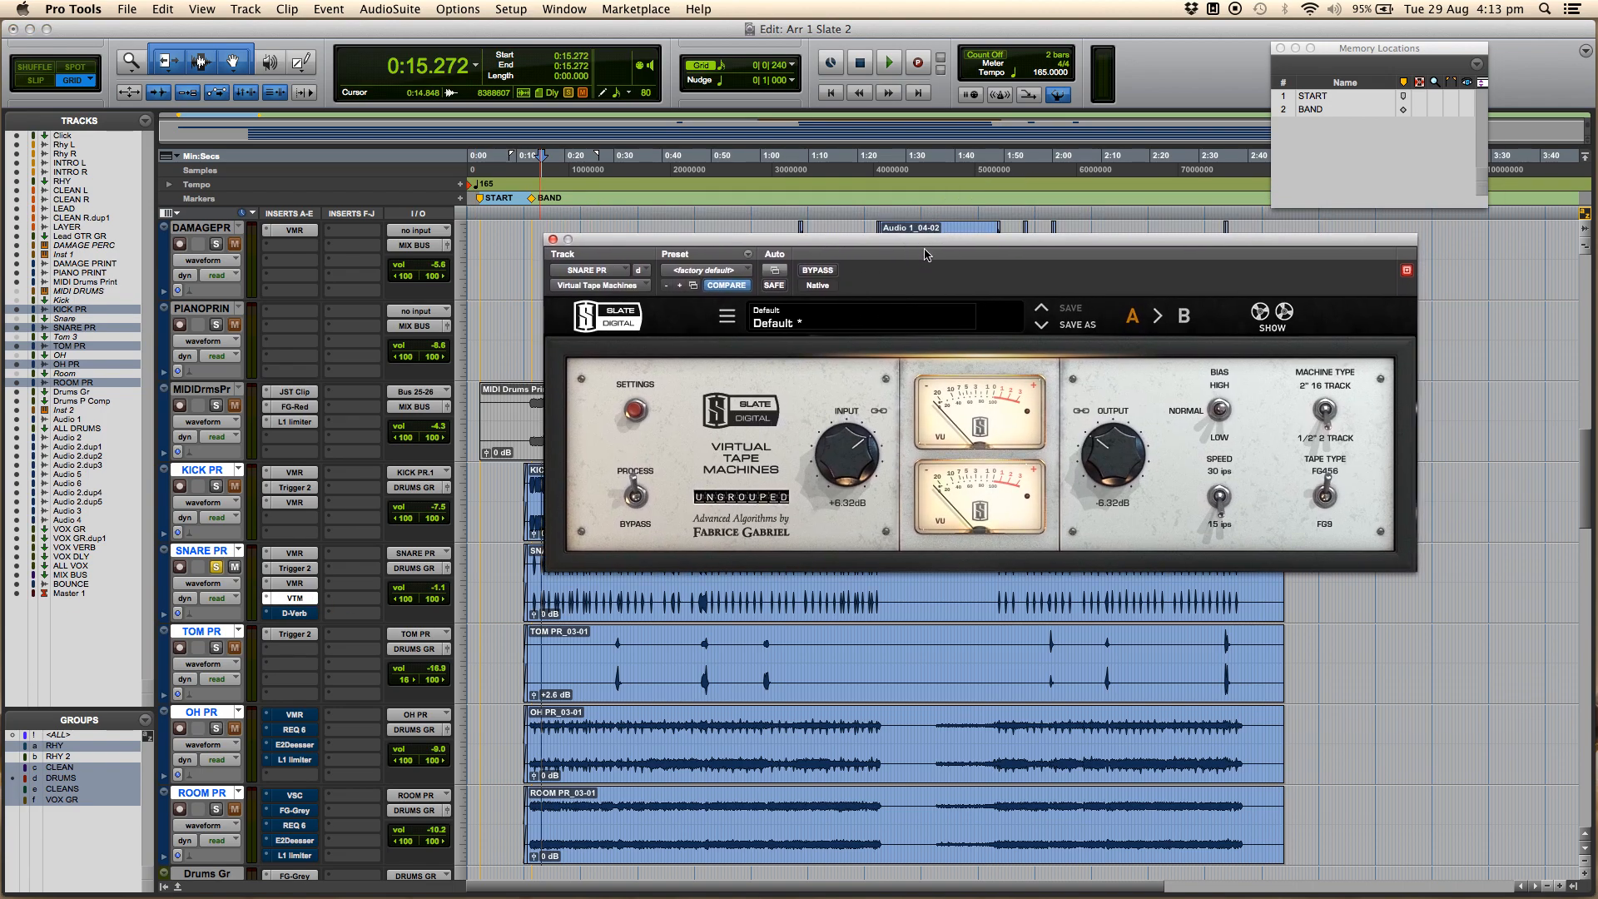
pyautogui.click(830, 271)
pyautogui.press('space')
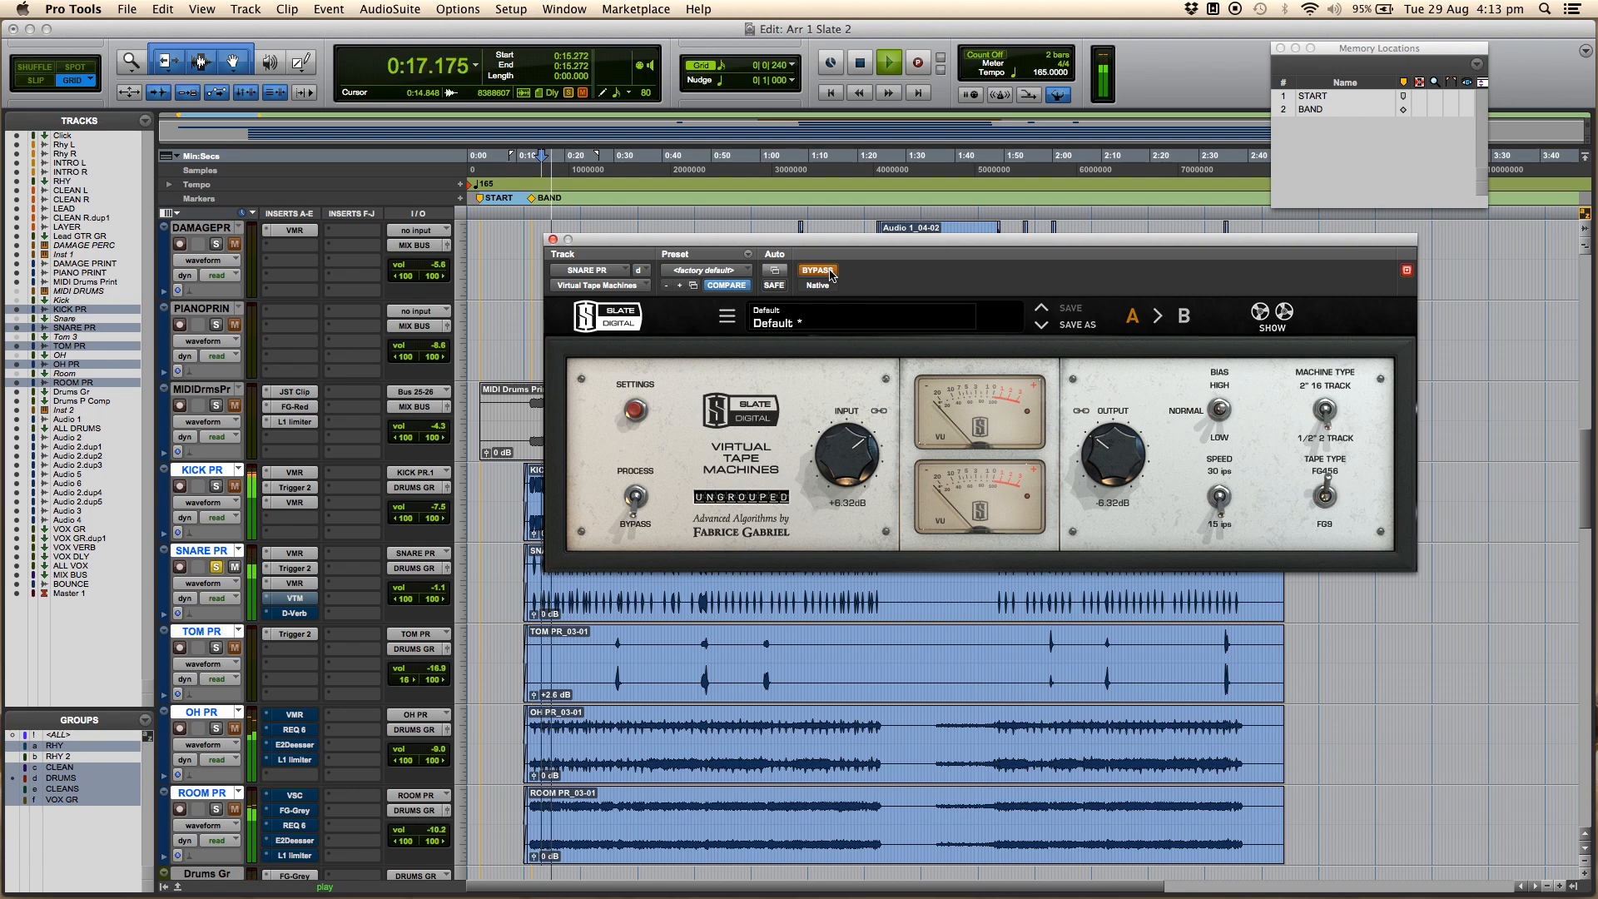
pyautogui.click(830, 271)
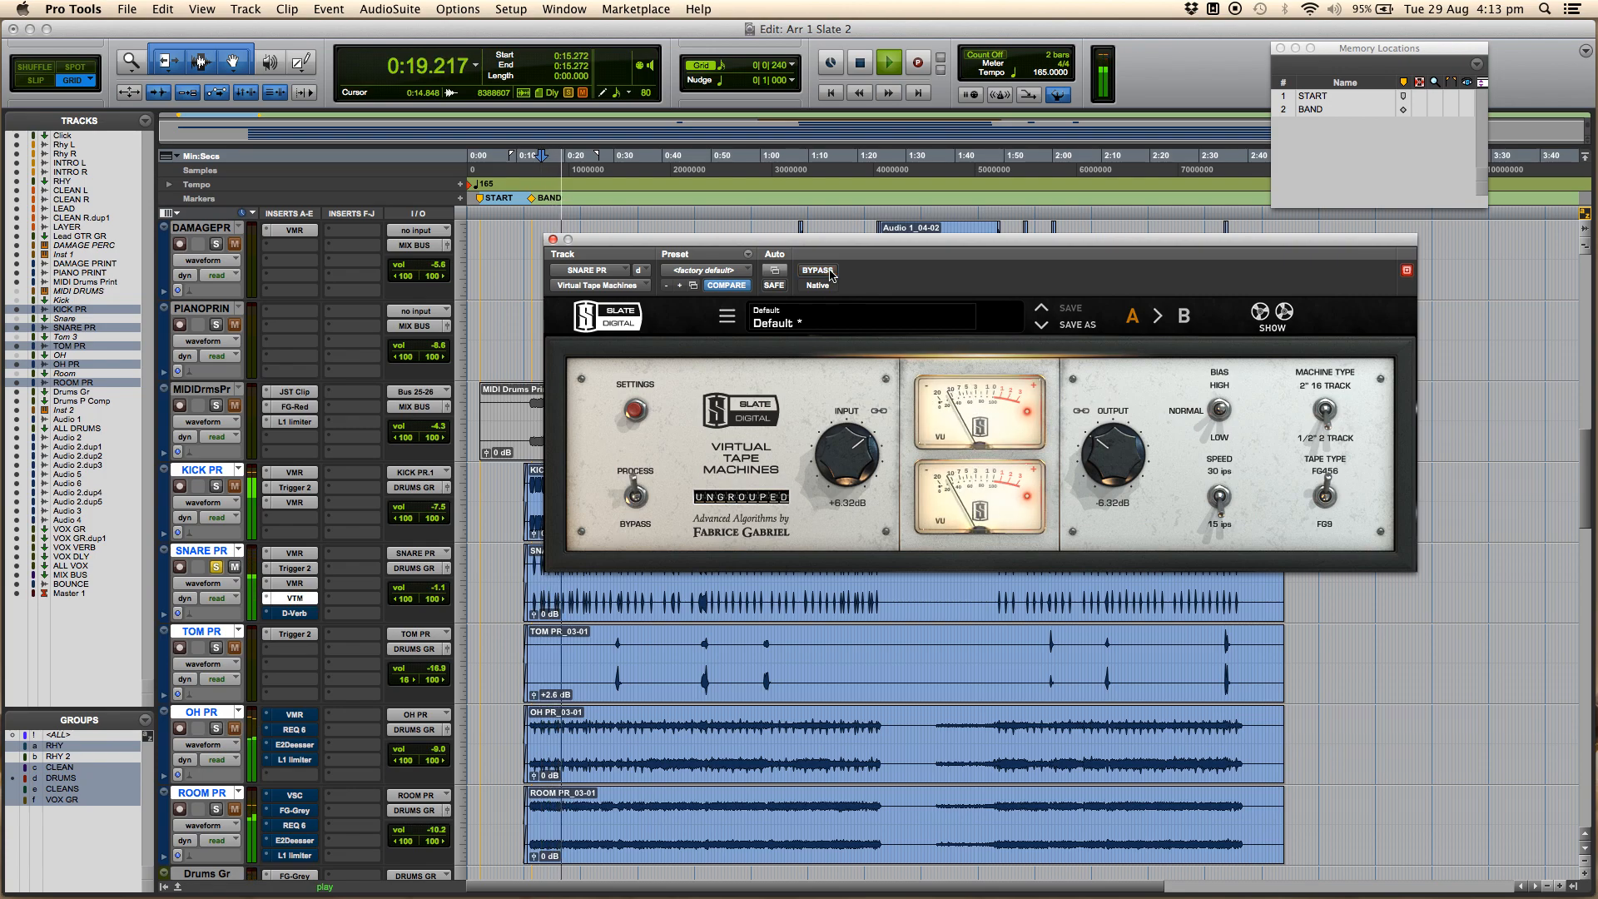
pyautogui.press('space')
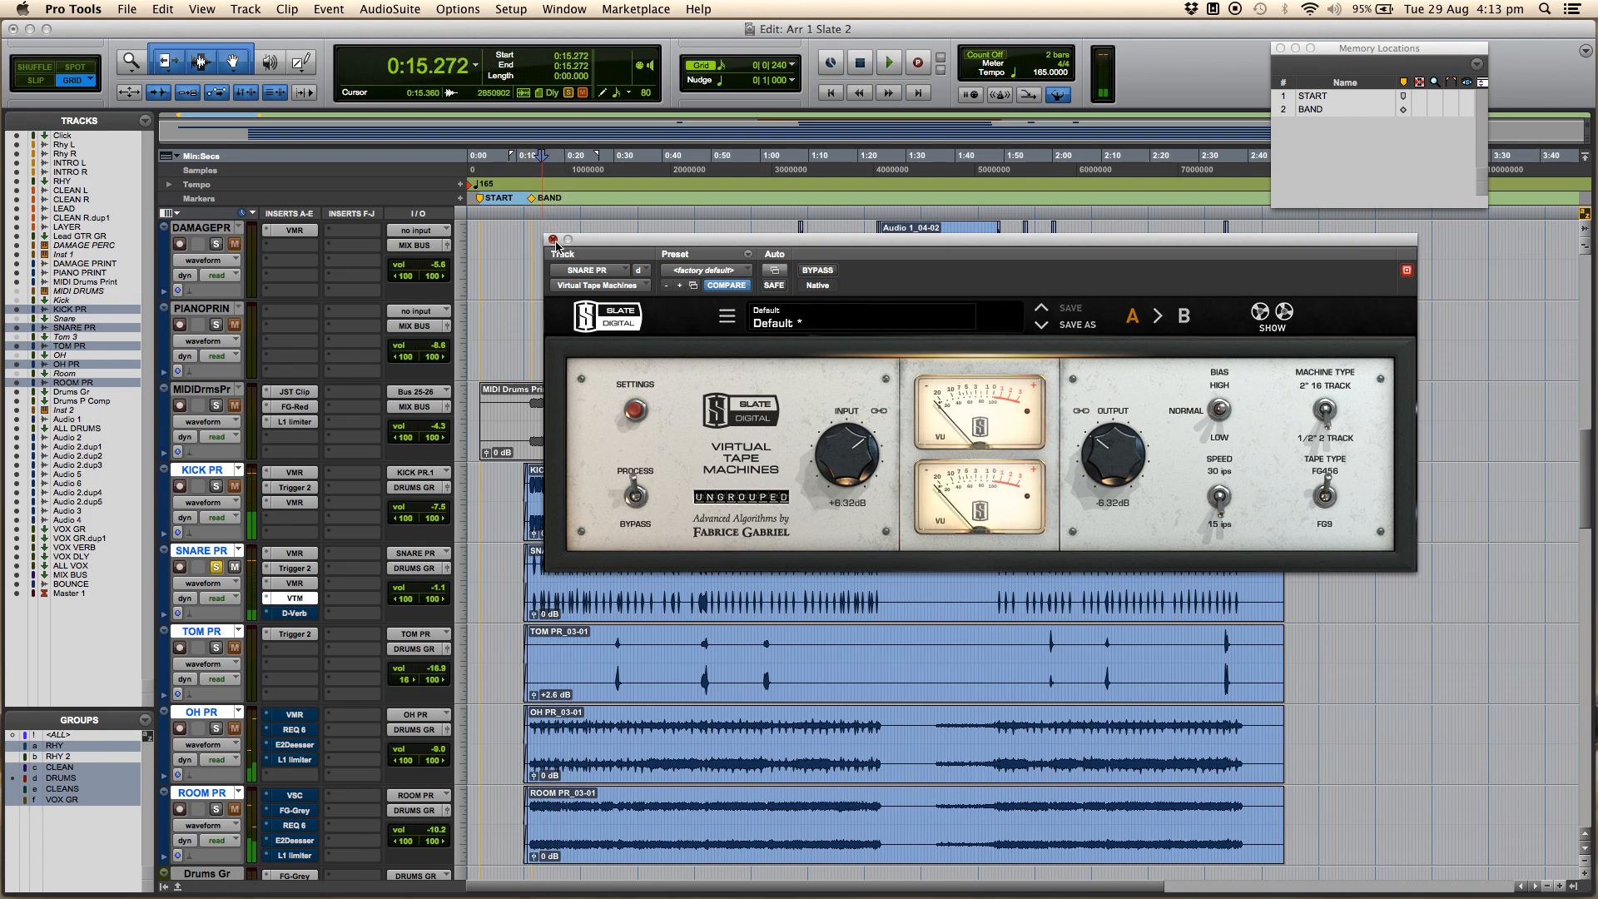
pyautogui.click(552, 240)
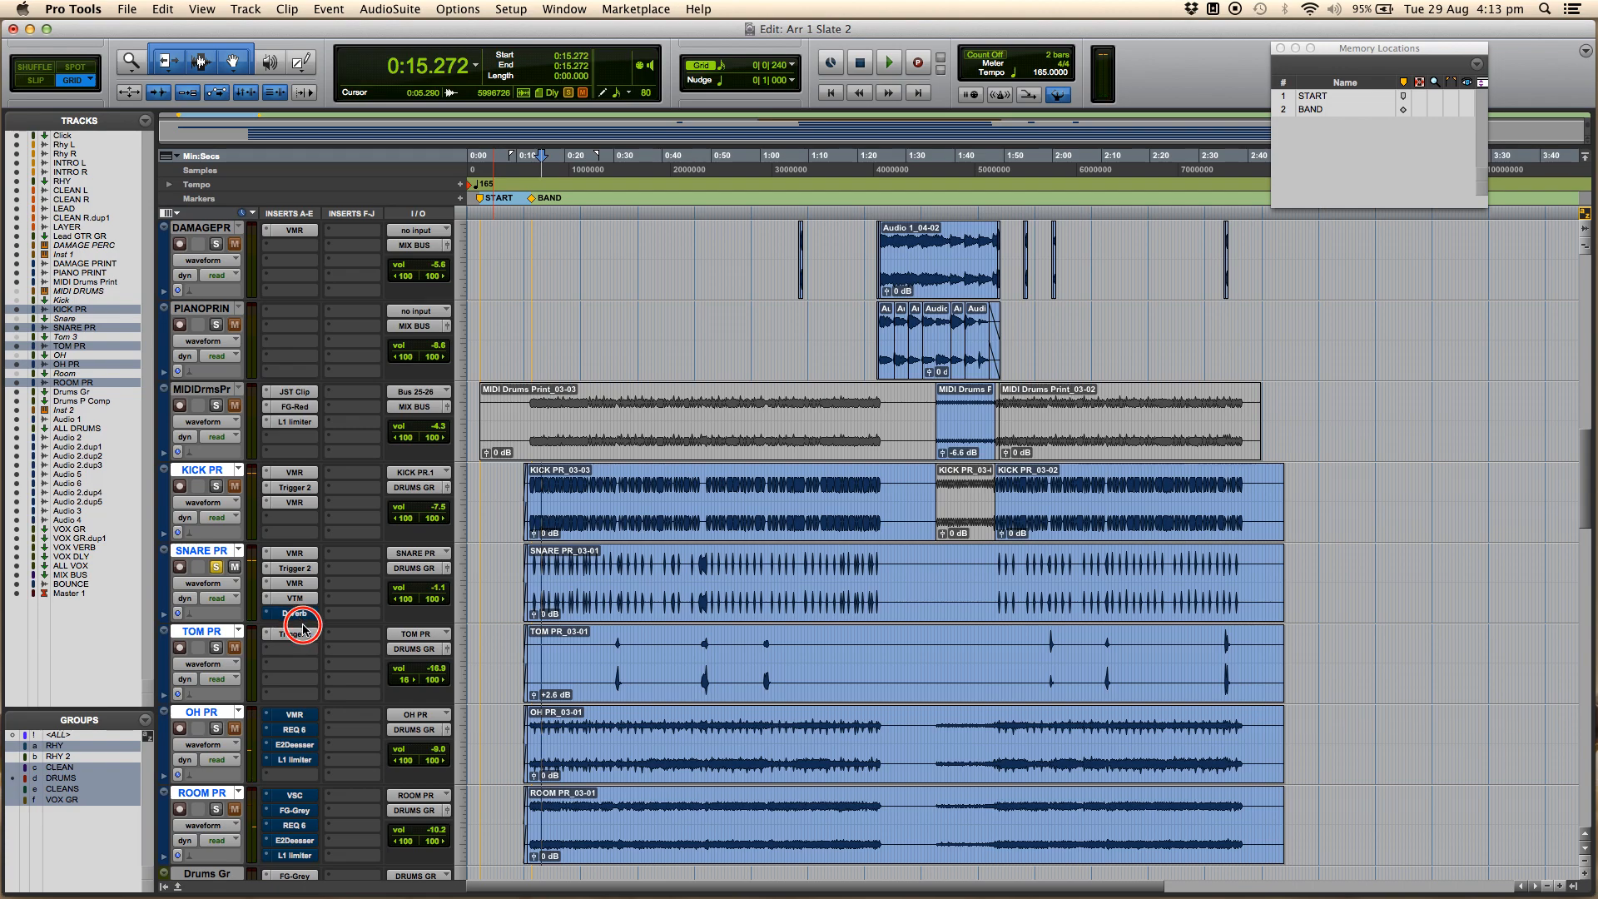
# Step: Open D-Verb on SNARE PR and audition the snare with the reverb bypassed and active, leaving it active
pyautogui.click(296, 614)
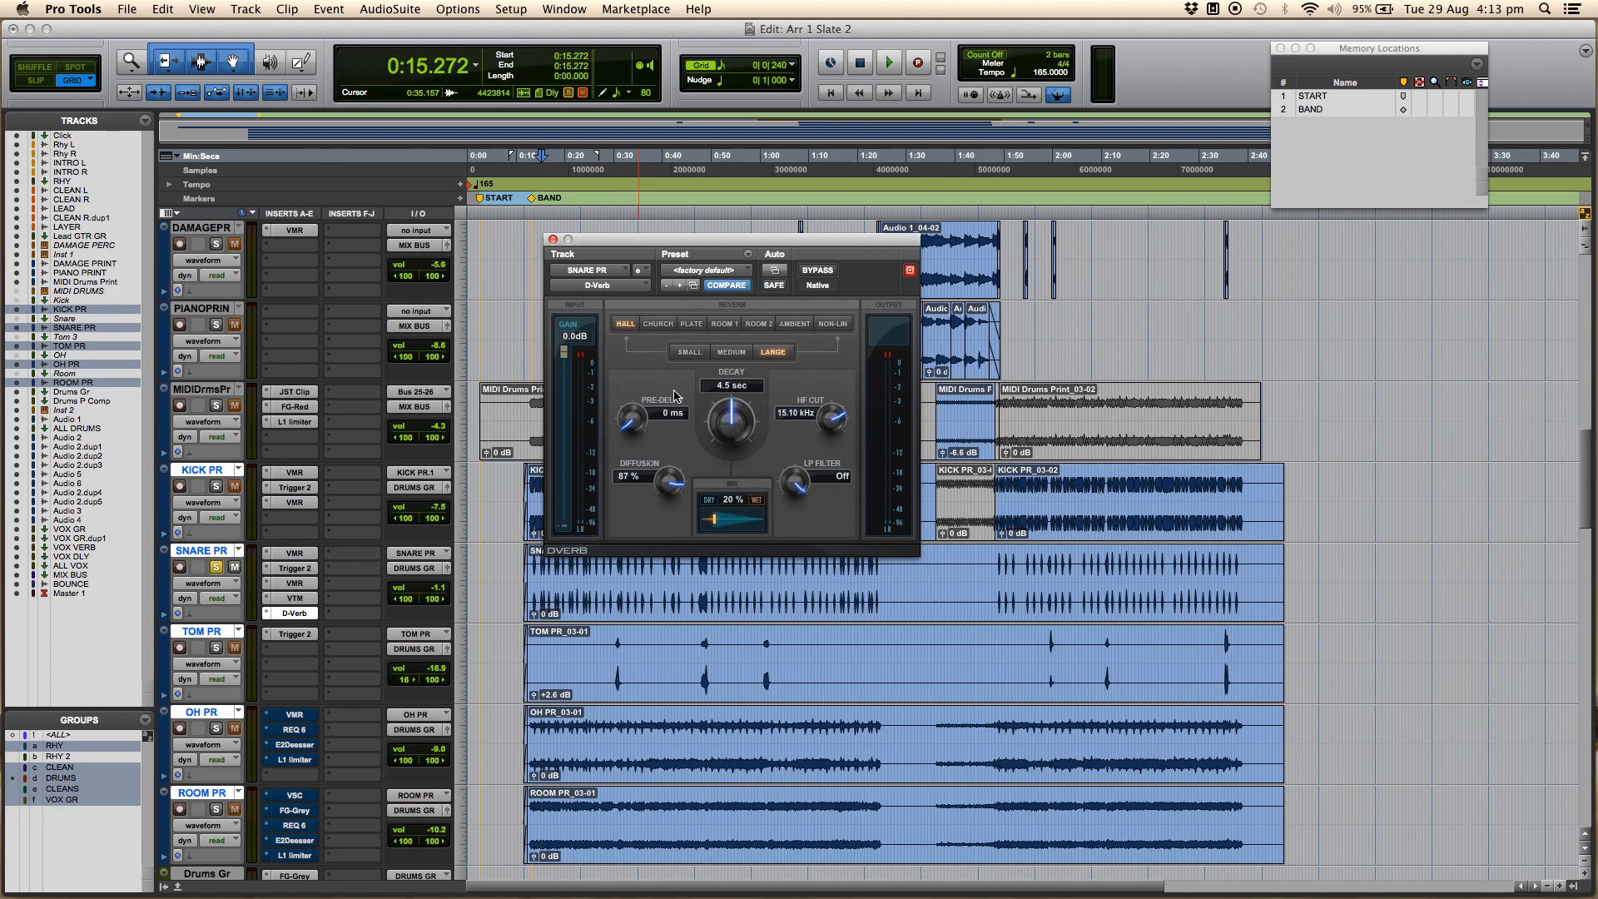
pyautogui.click(829, 274)
pyautogui.press('space')
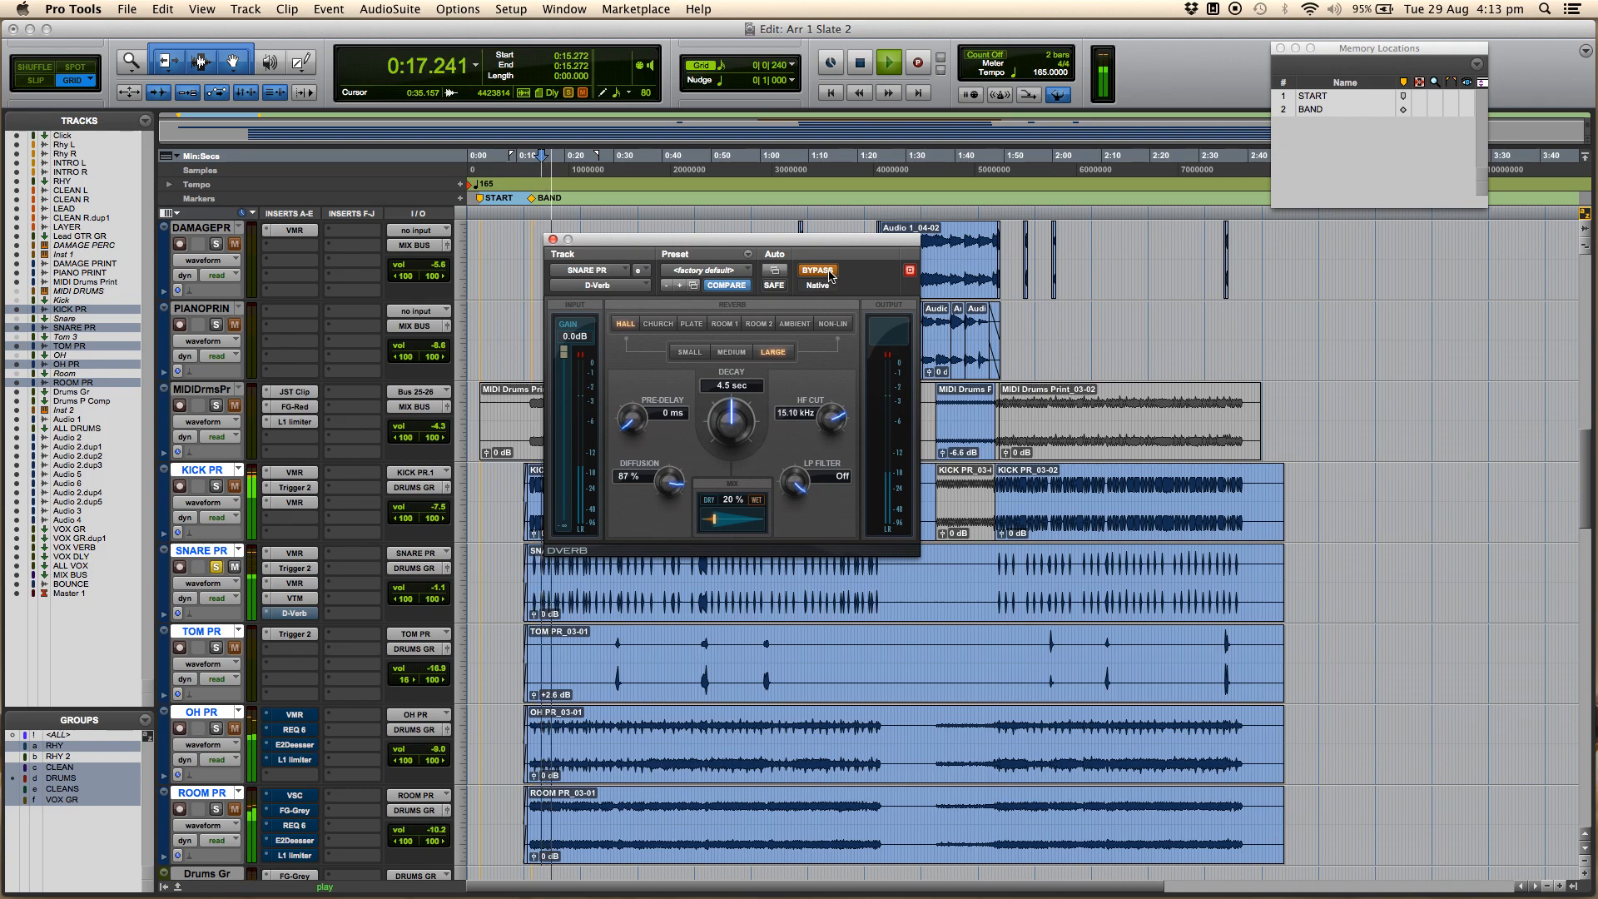
pyautogui.click(829, 274)
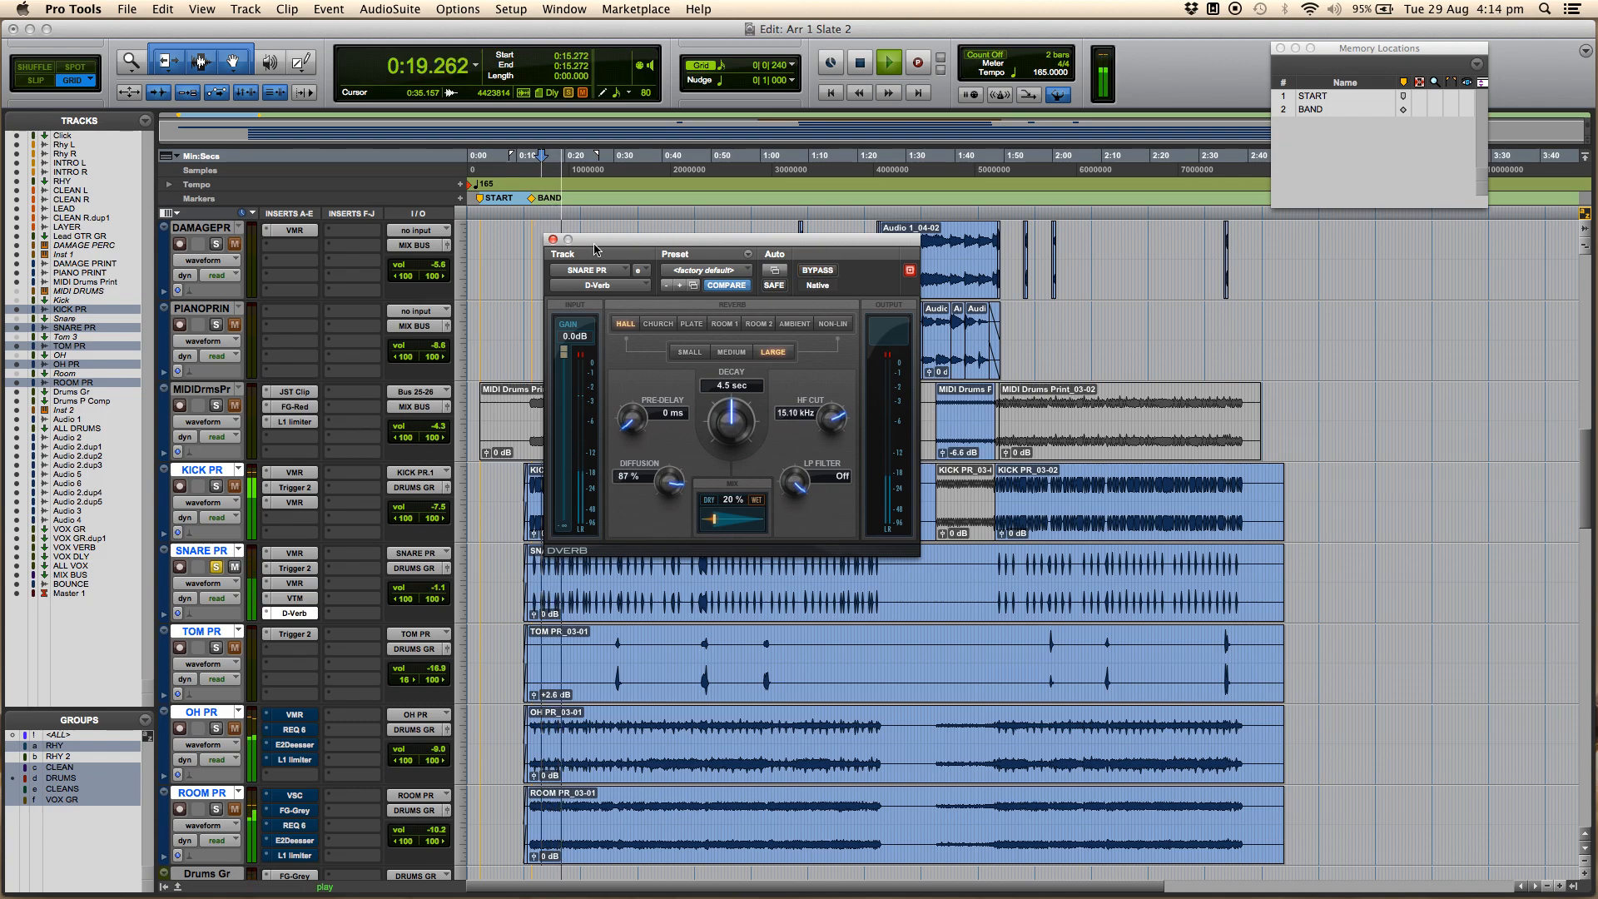
pyautogui.press('space')
pyautogui.click(553, 240)
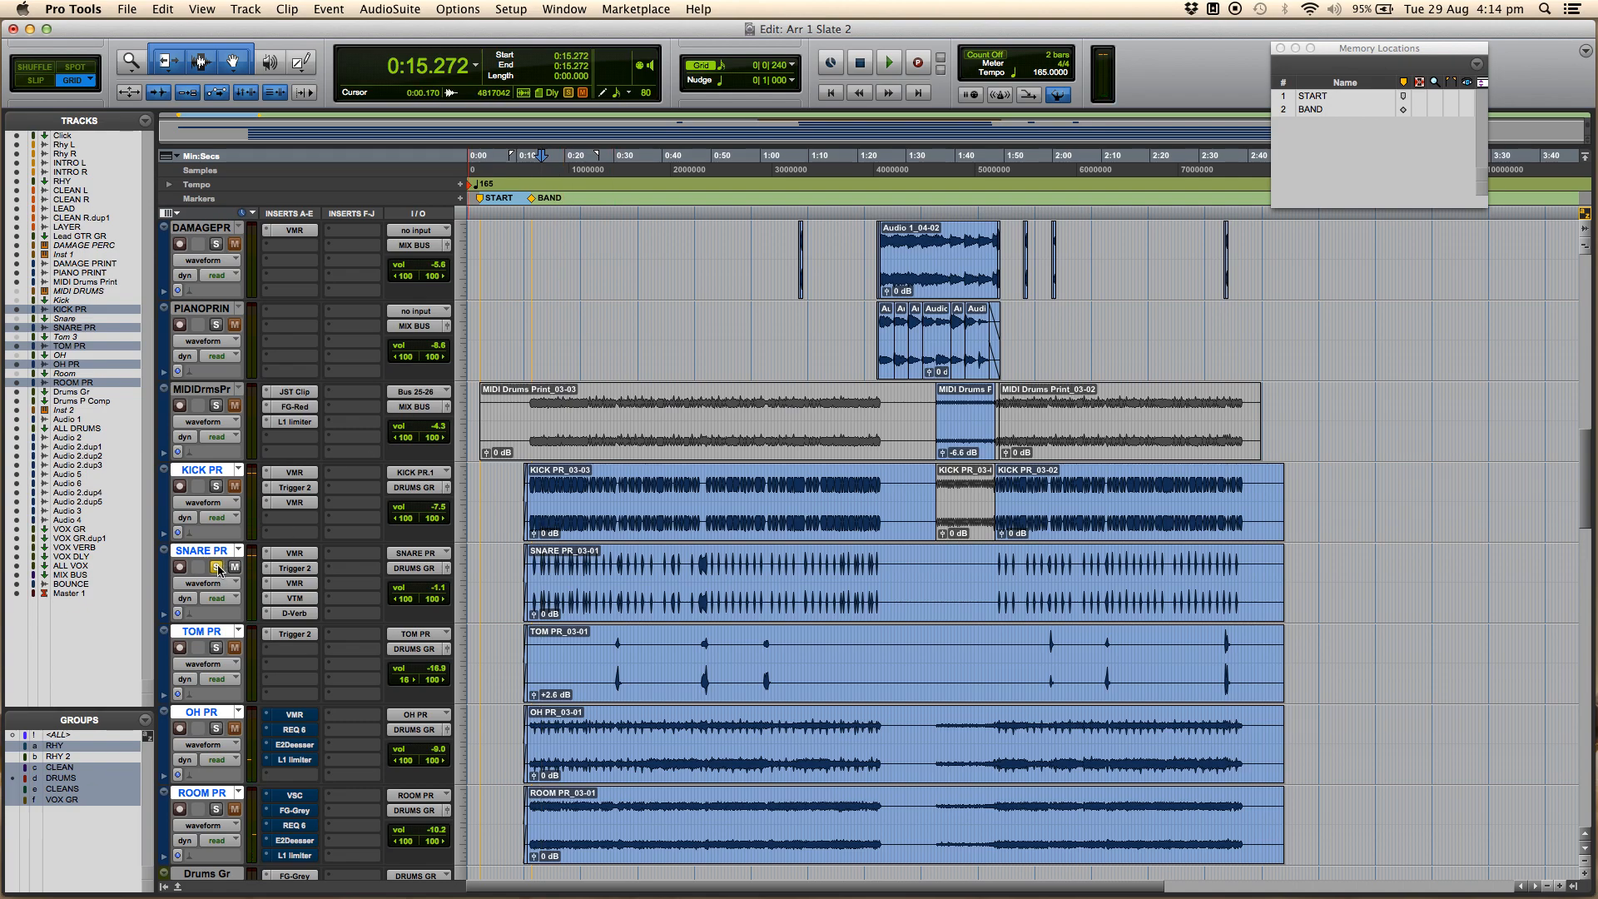
# Step: Solo the KICK, SNARE, TOM, OH and ROOM PR tracks together and audition the combined drums from 0:15.272
pyautogui.click(217, 486)
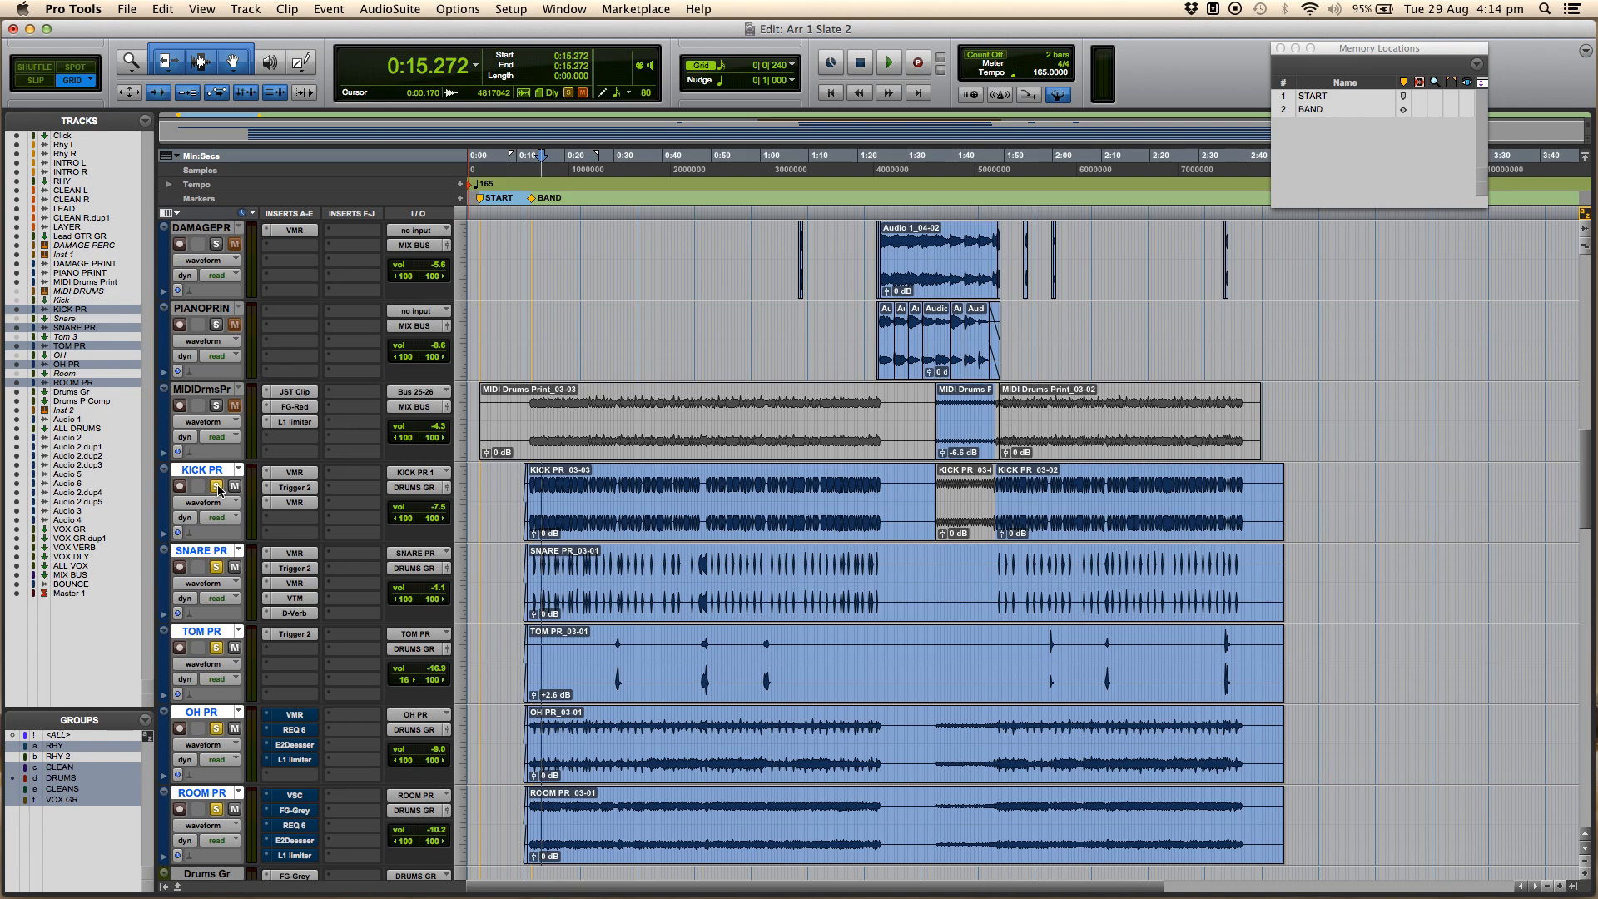
pyautogui.scroll(-4, 344, 537)
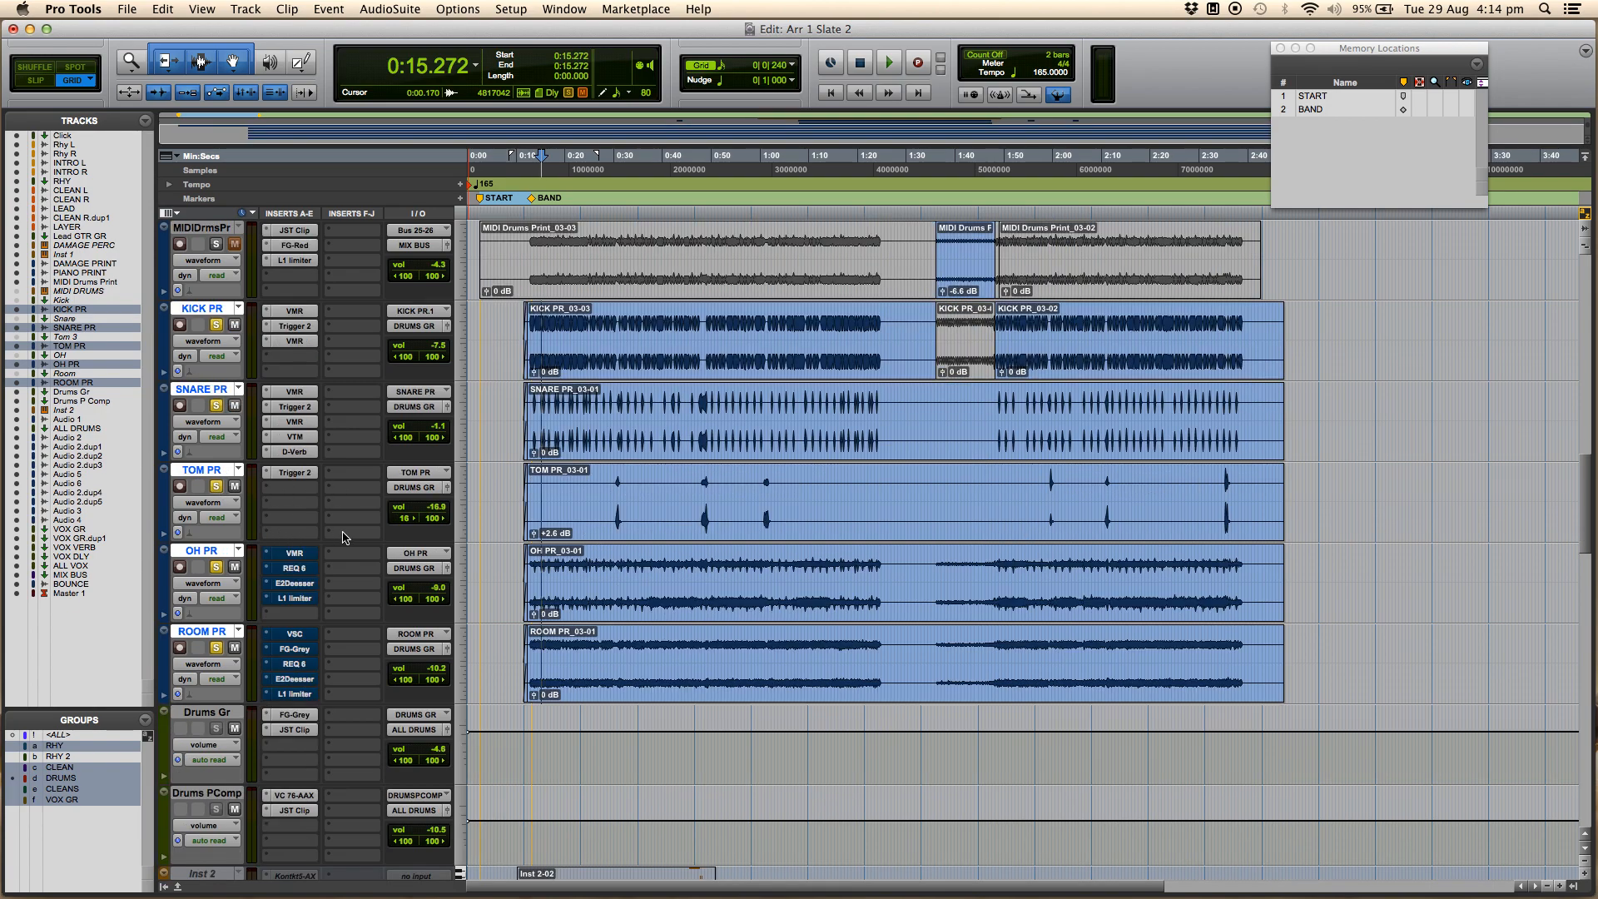
pyautogui.scroll(2, 343, 537)
pyautogui.press('space')
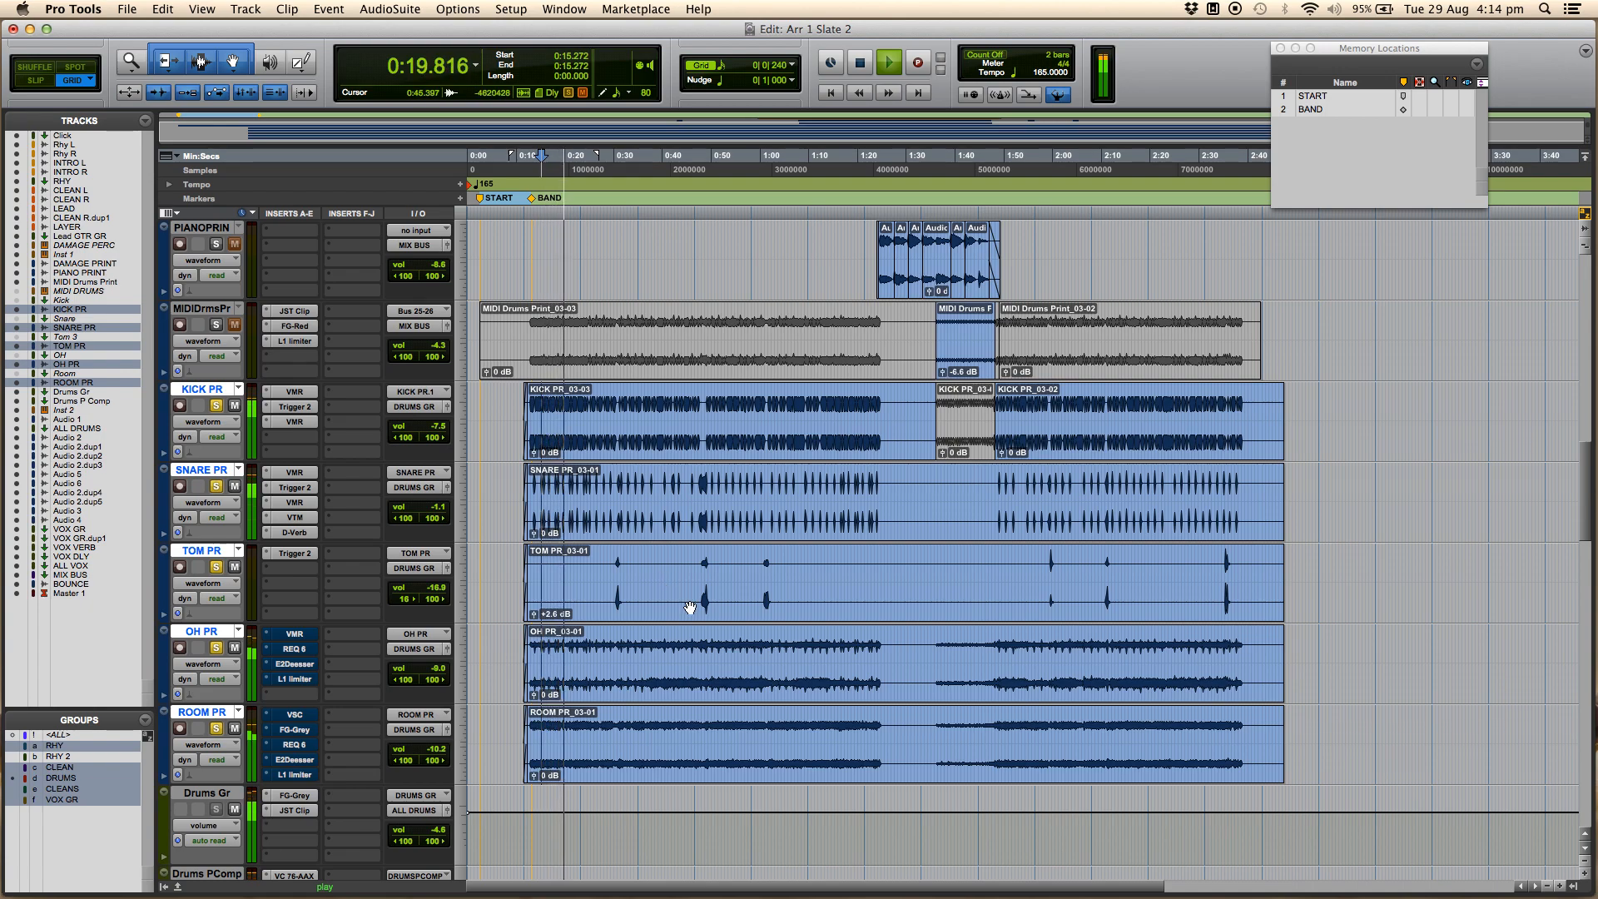
pyautogui.scroll(-3, 690, 607)
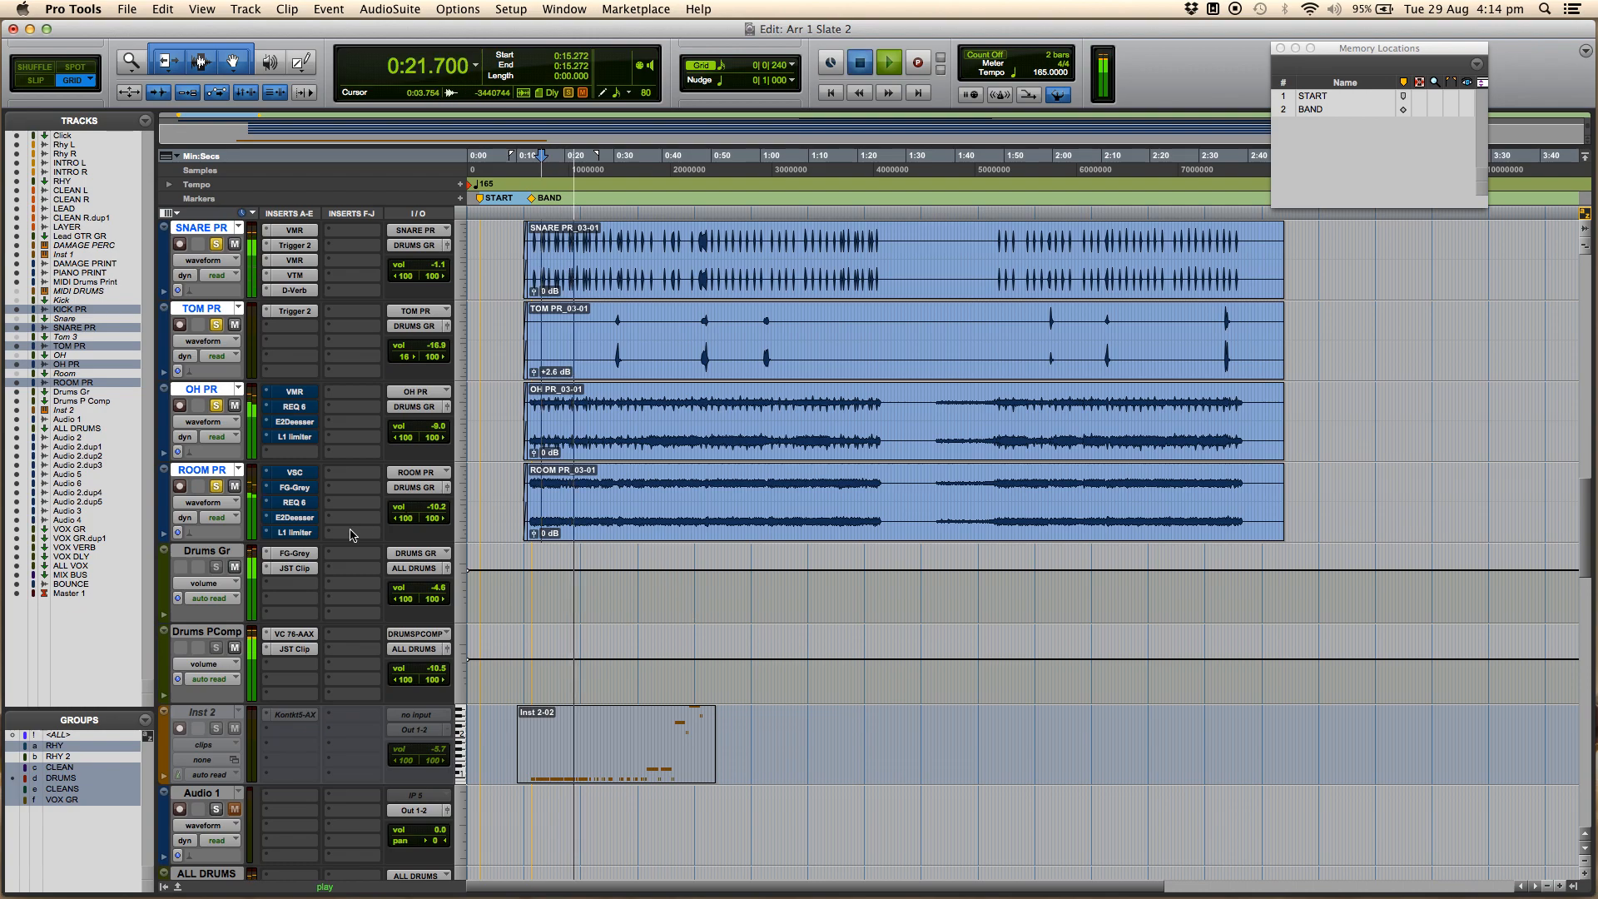
pyautogui.press('space')
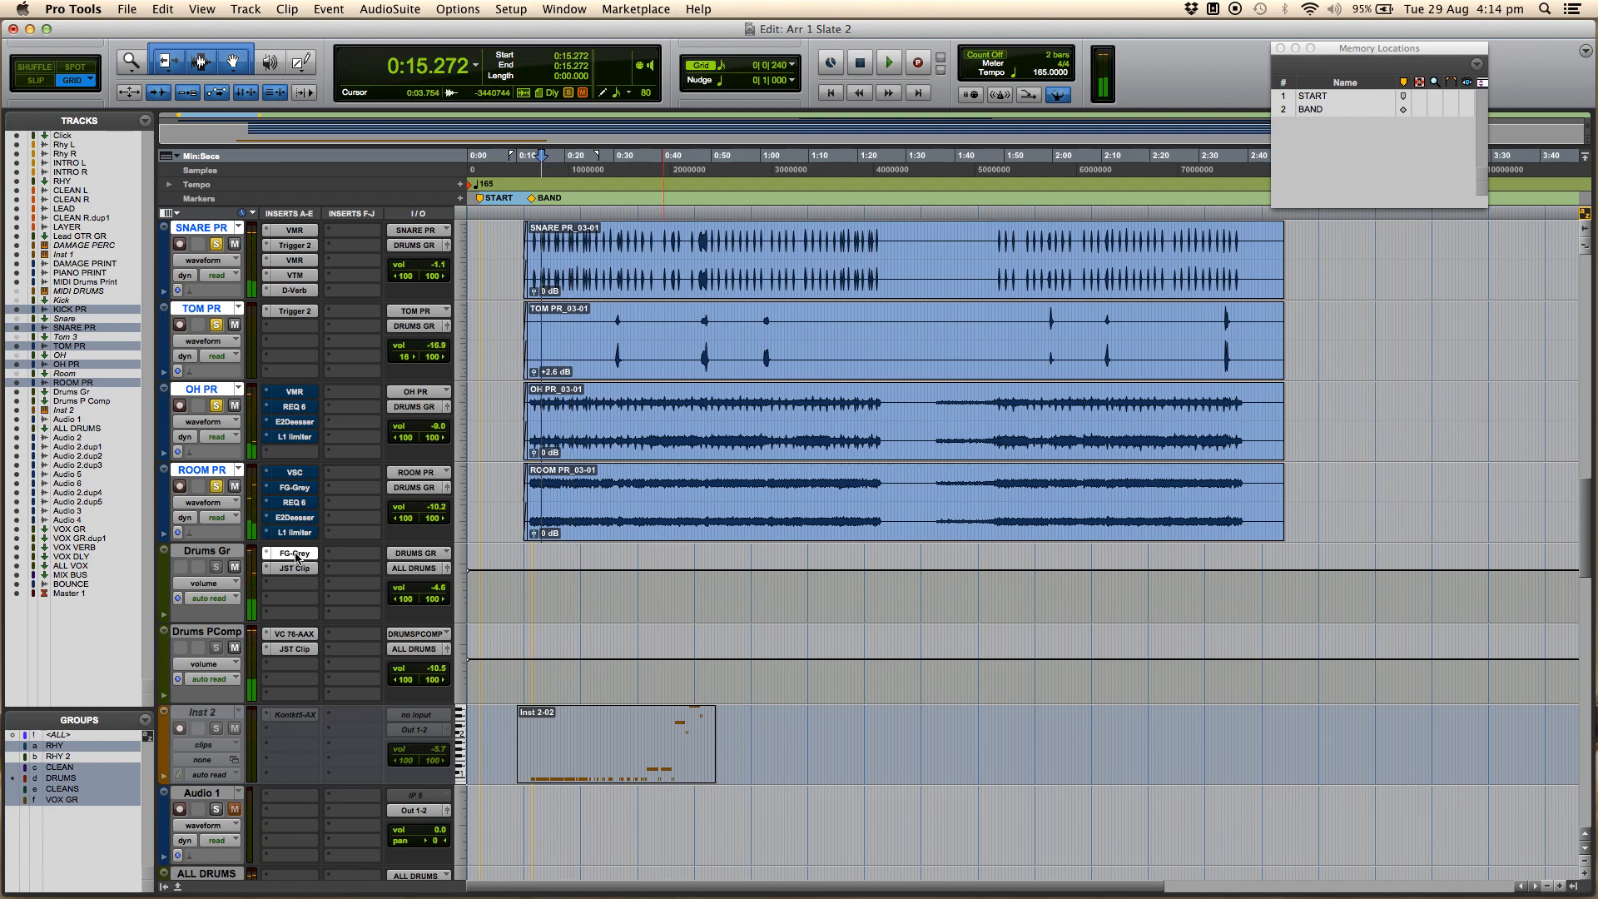
# Step: Open the FG-Grey compressor on Drums Gr, position its window over the waveforms, and audition the drums through it from 0:15.272
pyautogui.click(295, 555)
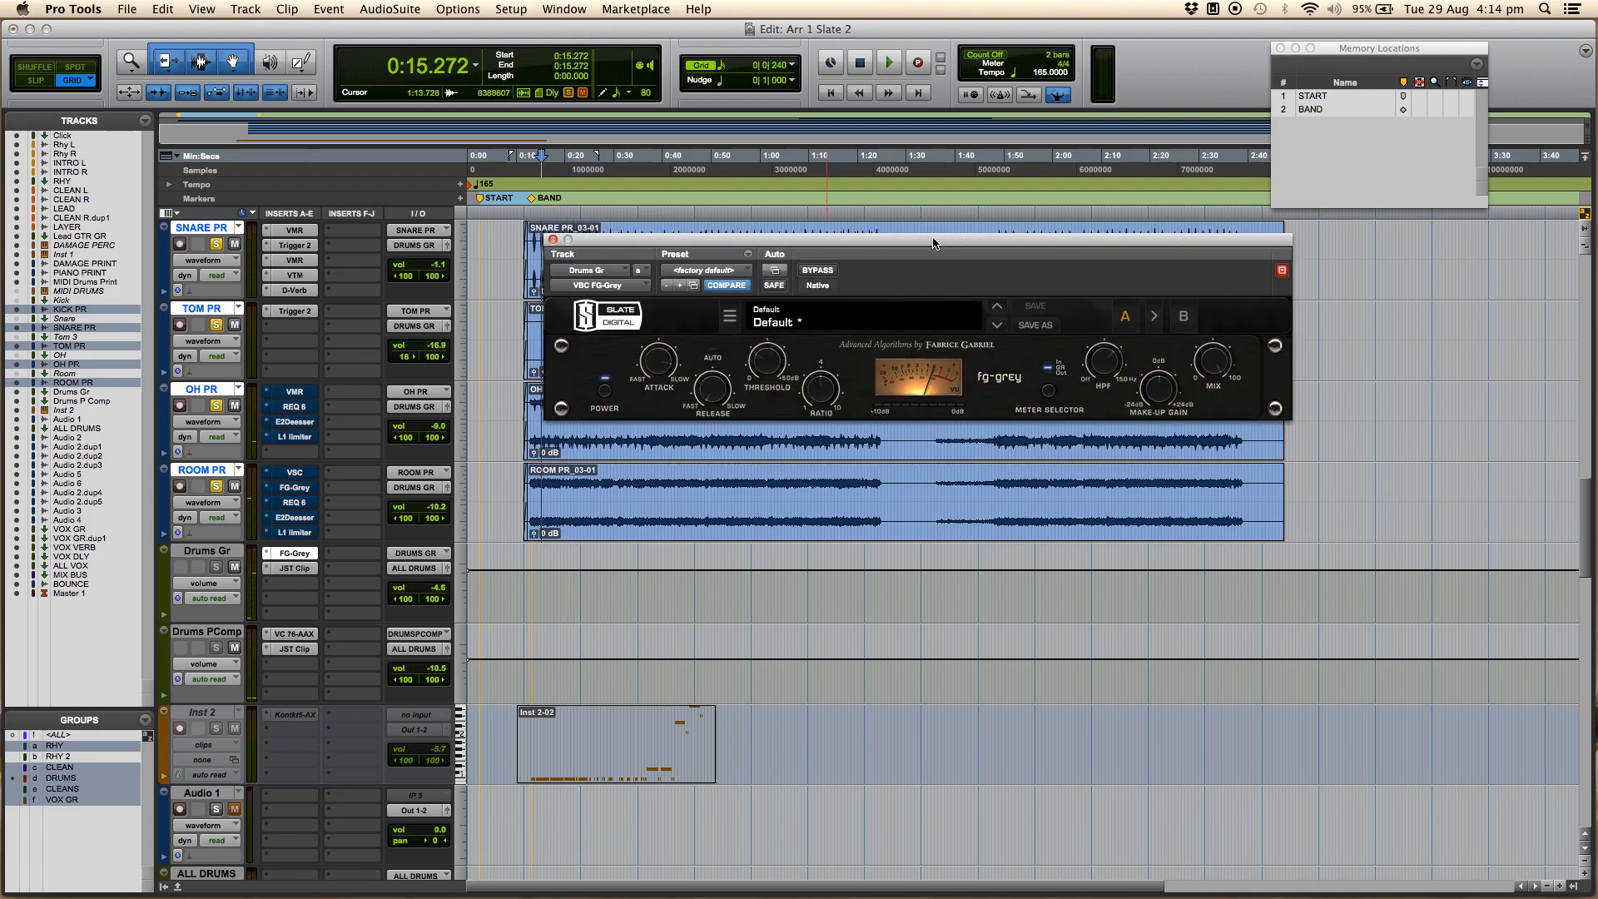
pyautogui.moveTo(934, 242); pyautogui.dragTo(923, 302)
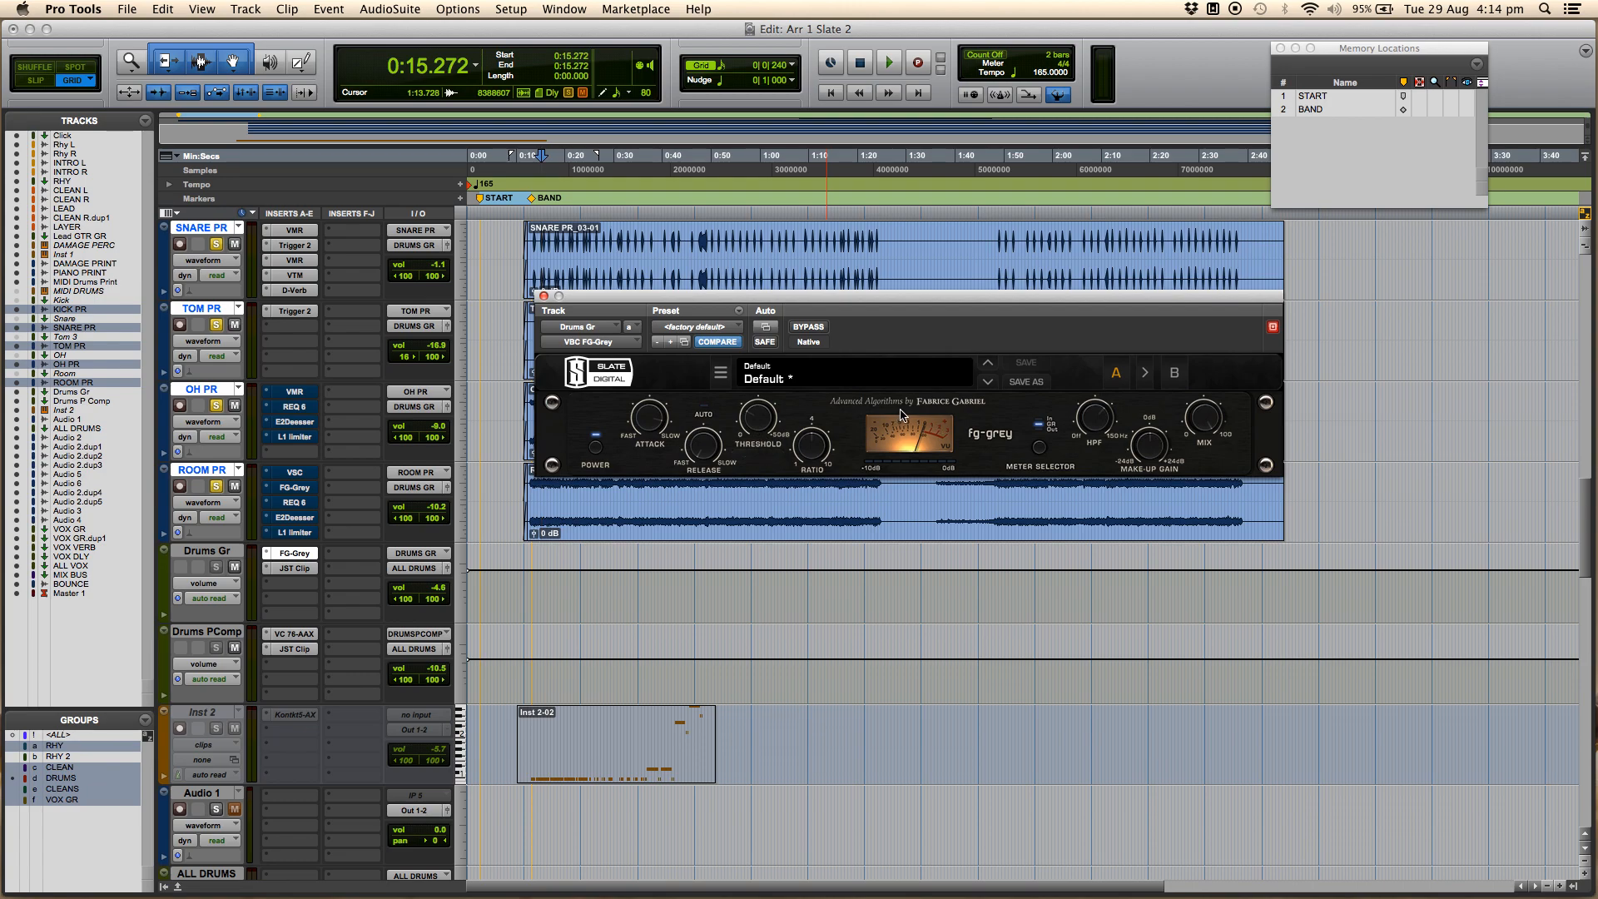
pyautogui.moveTo(890, 297); pyautogui.dragTo(881, 312)
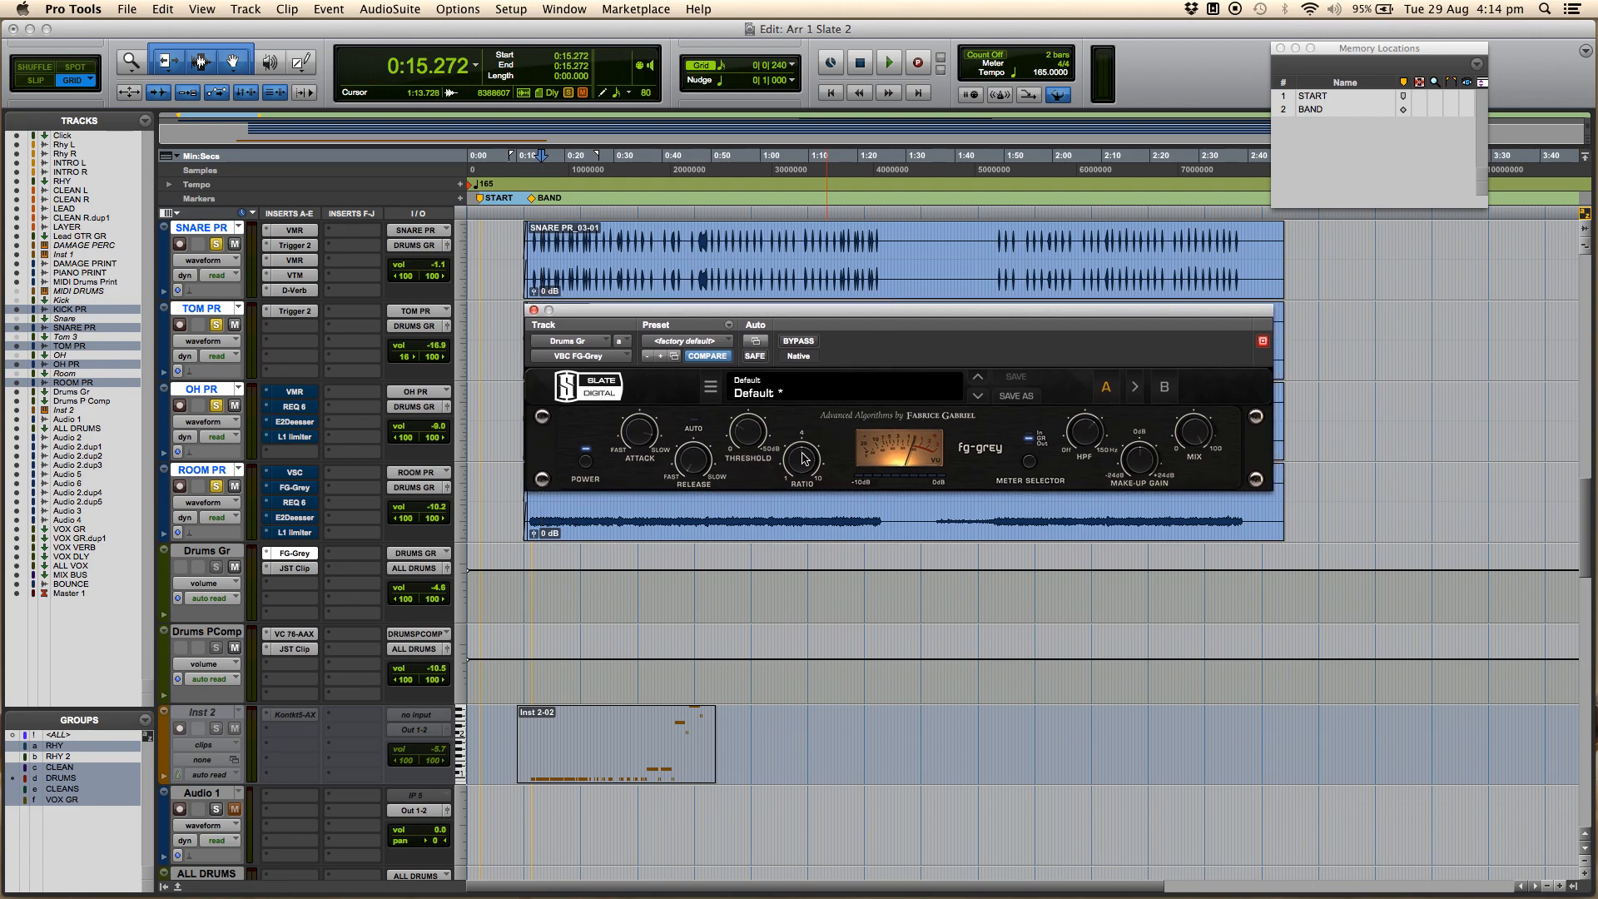
pyautogui.press('space')
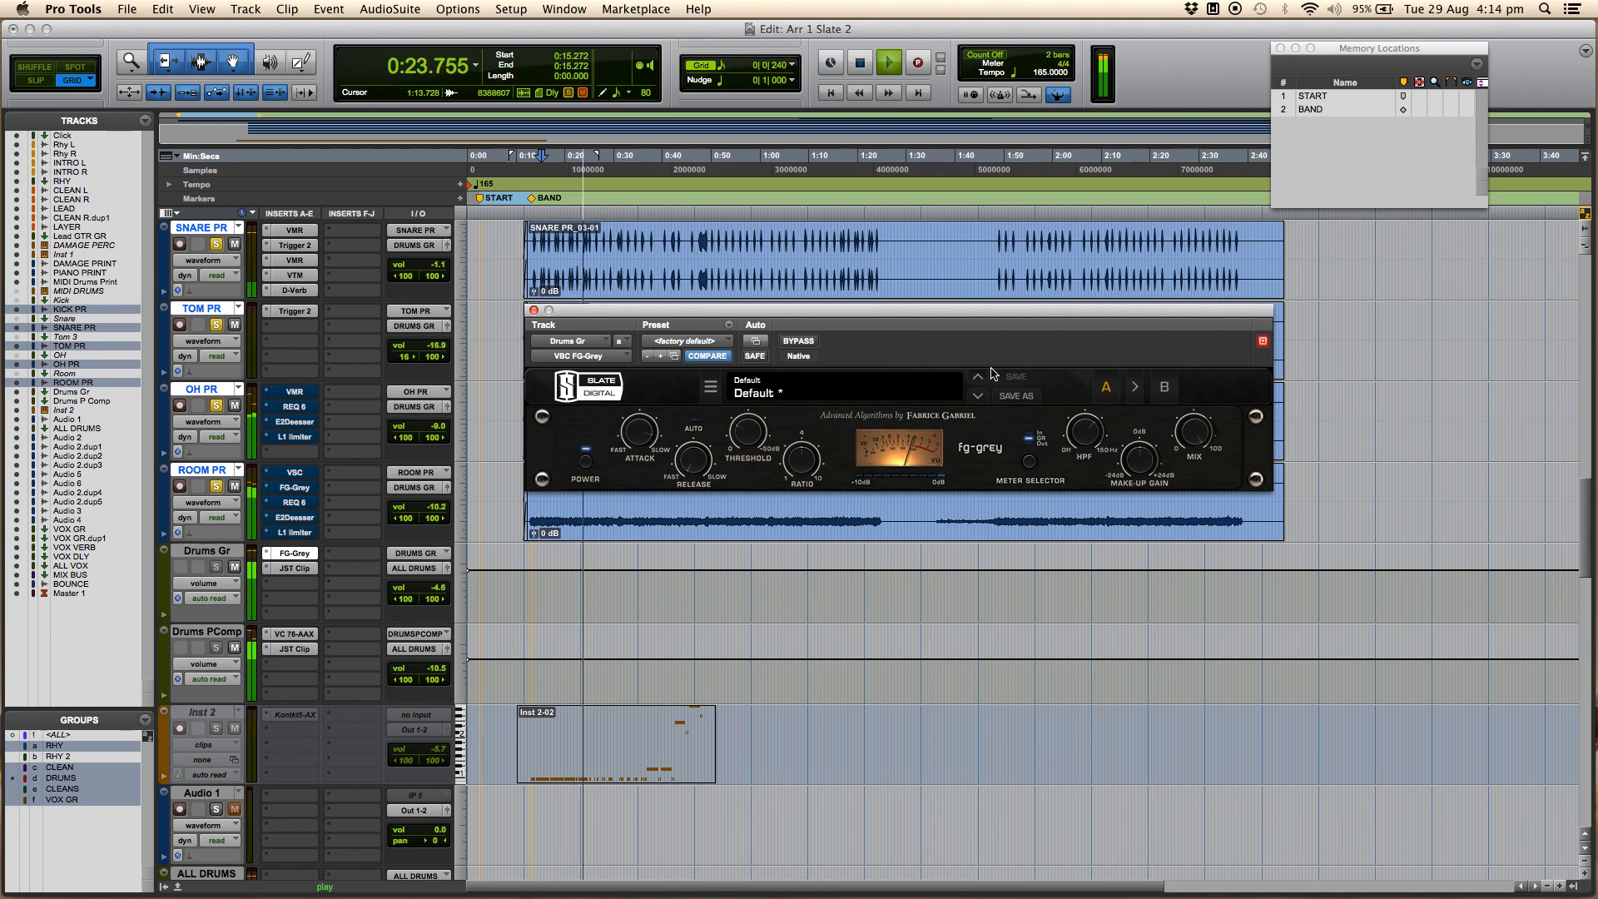
pyautogui.press('space')
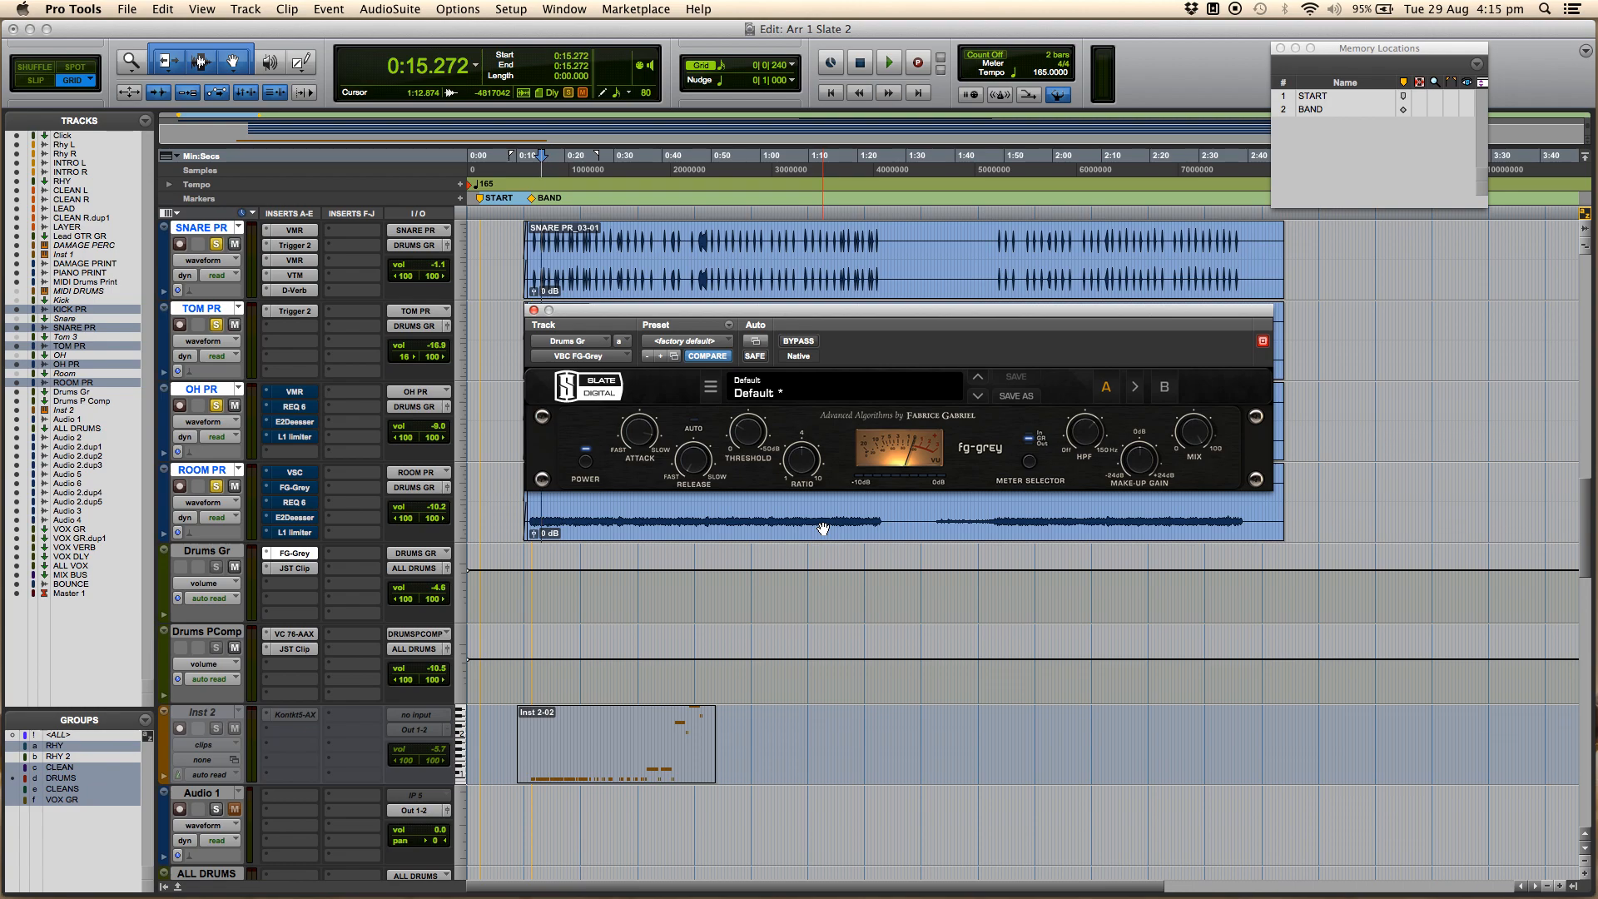
pyautogui.moveTo(884, 309); pyautogui.dragTo(860, 317)
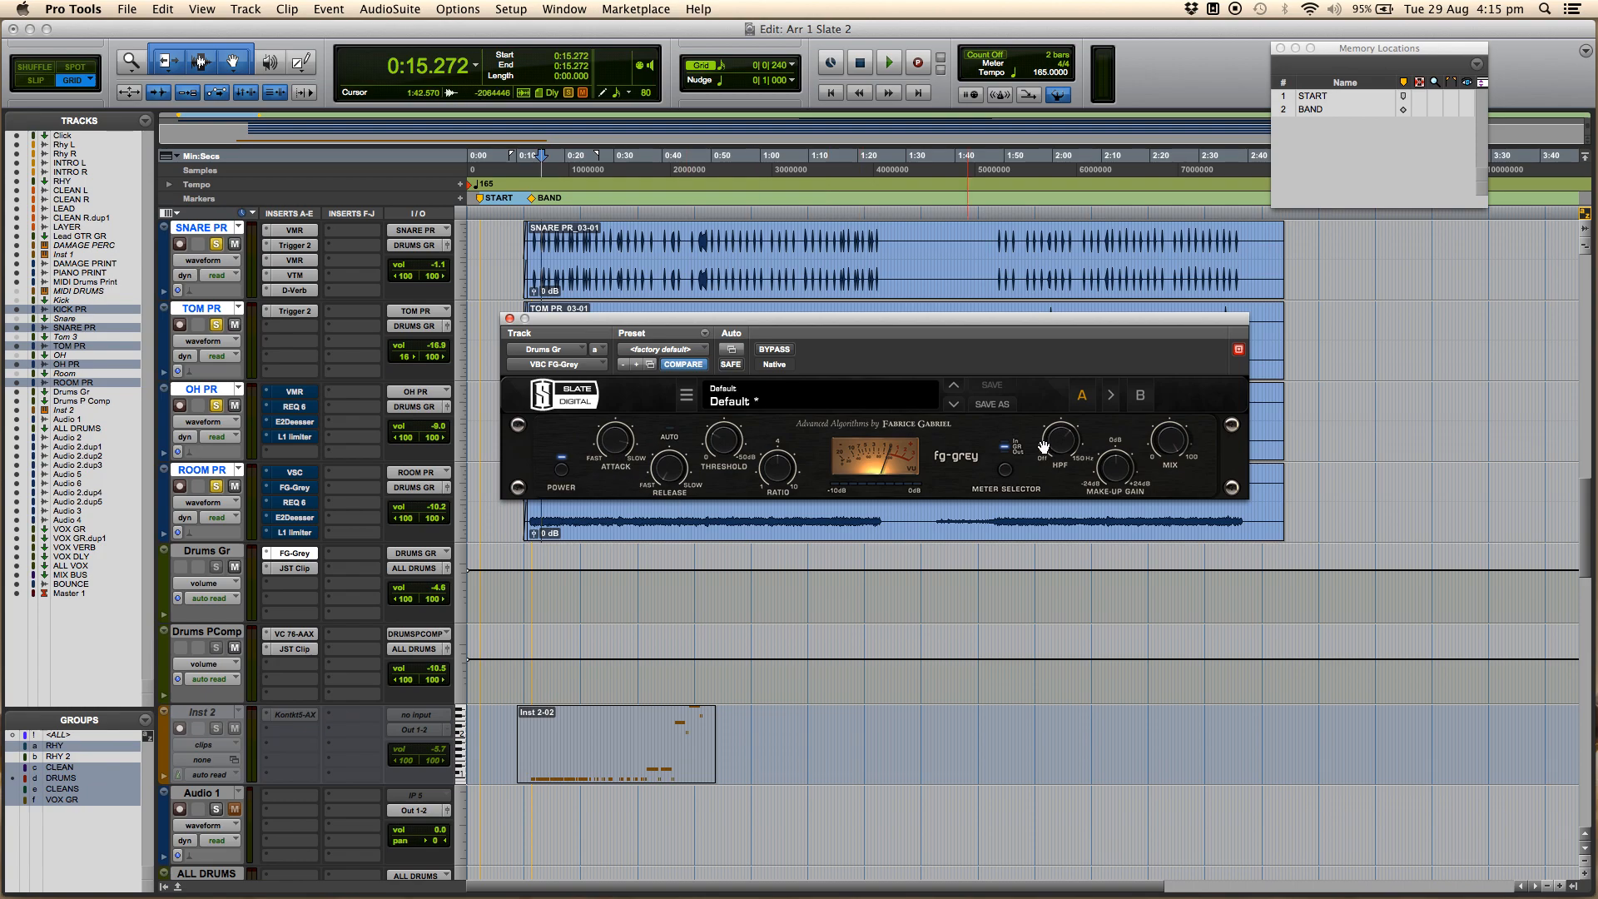
# Step: Move the FG-Grey compressor window lower over the waveforms and close it
pyautogui.click(966, 324)
pyautogui.moveTo(966, 324); pyautogui.dragTo(946, 372)
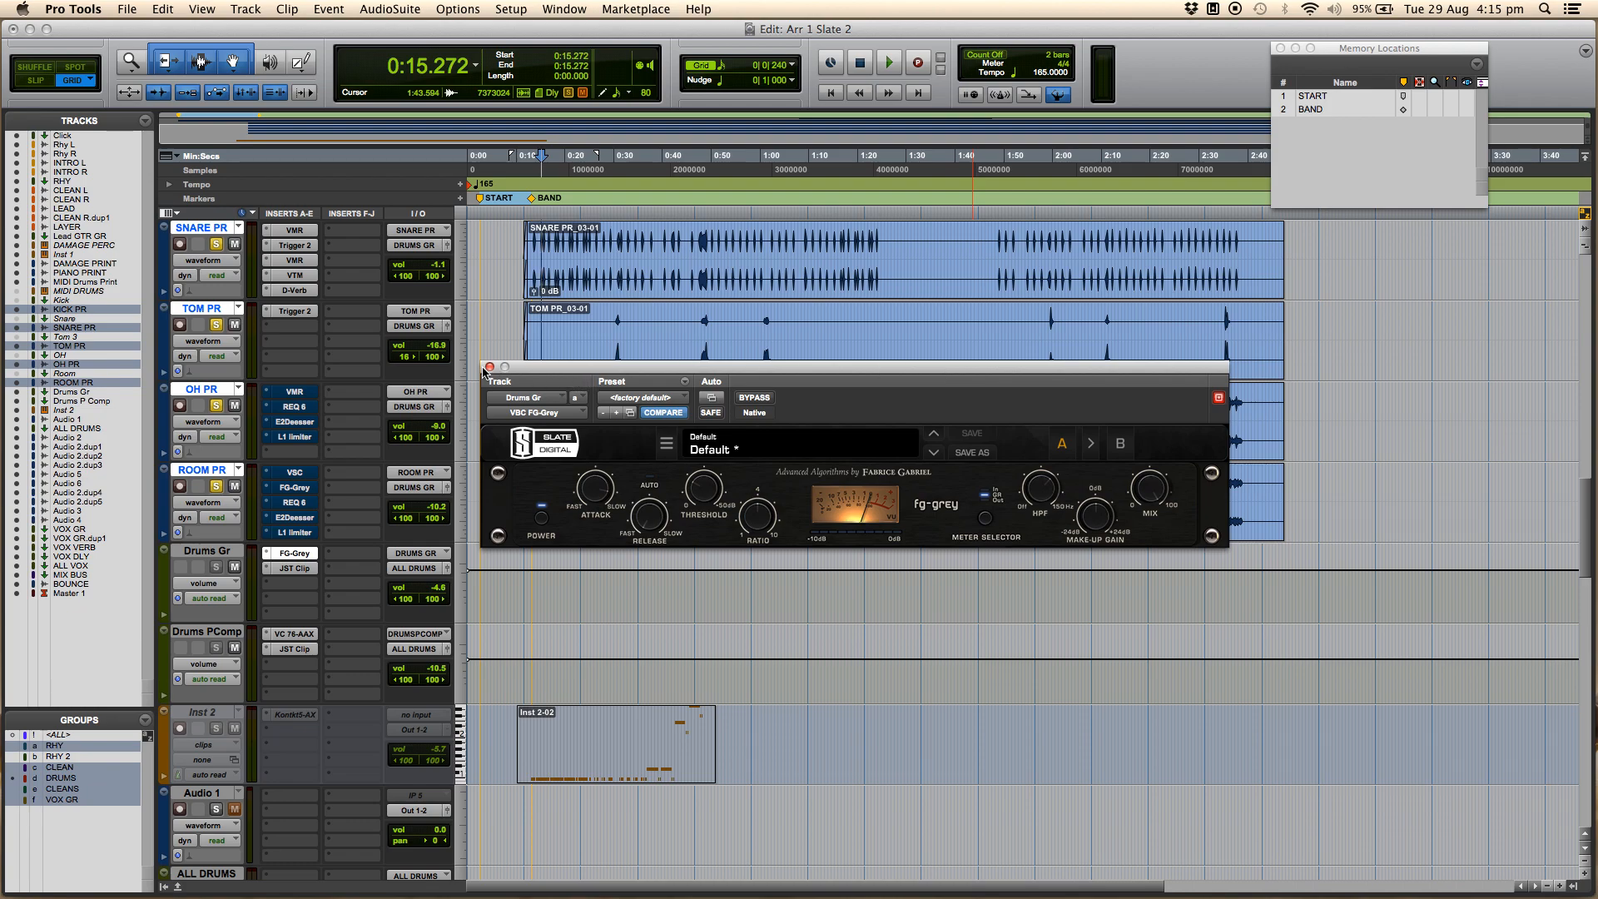
pyautogui.click(299, 553)
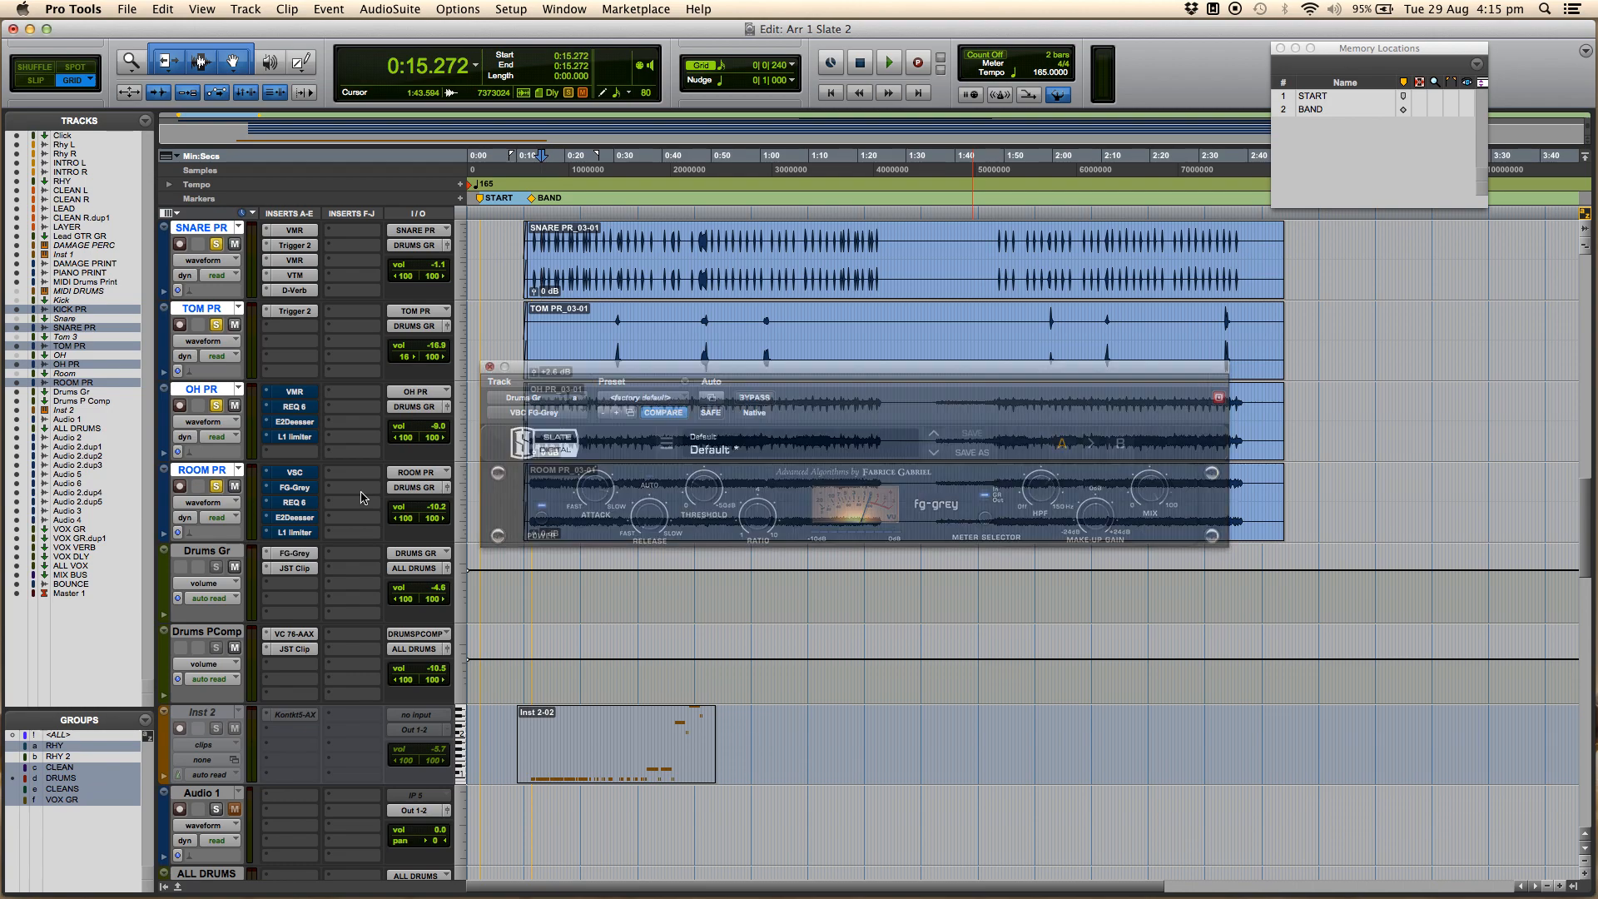
# Step: Open JST Clip on Drums Gr, audition the drums with it bypassed and active, leave it active, and close its window
pyautogui.click(307, 568)
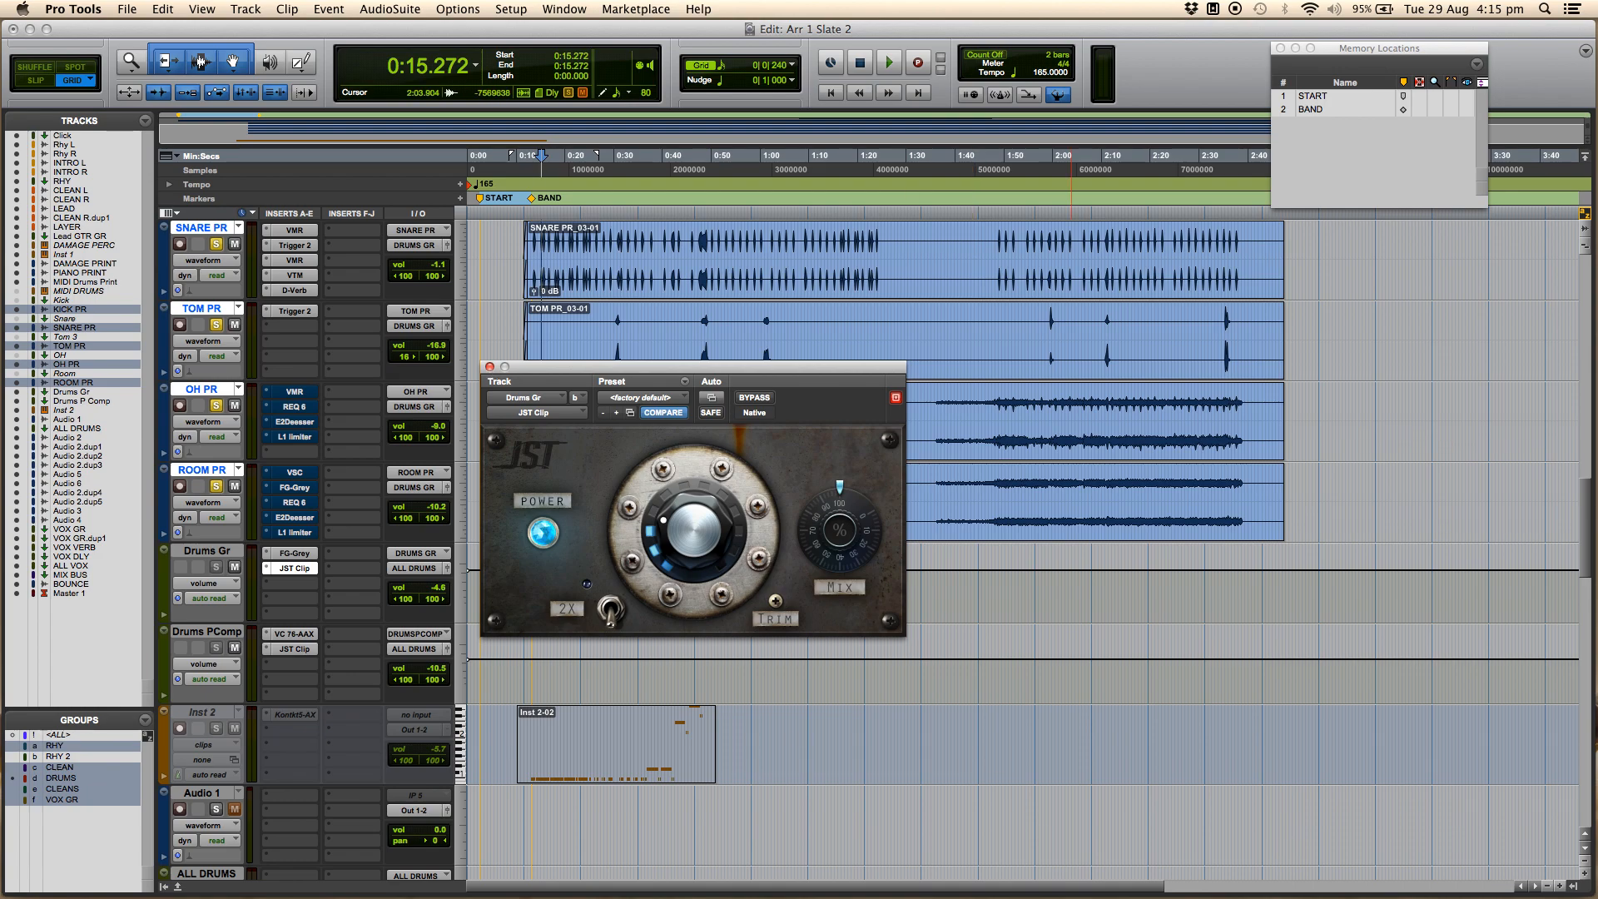
pyautogui.moveTo(761, 366); pyautogui.dragTo(760, 366)
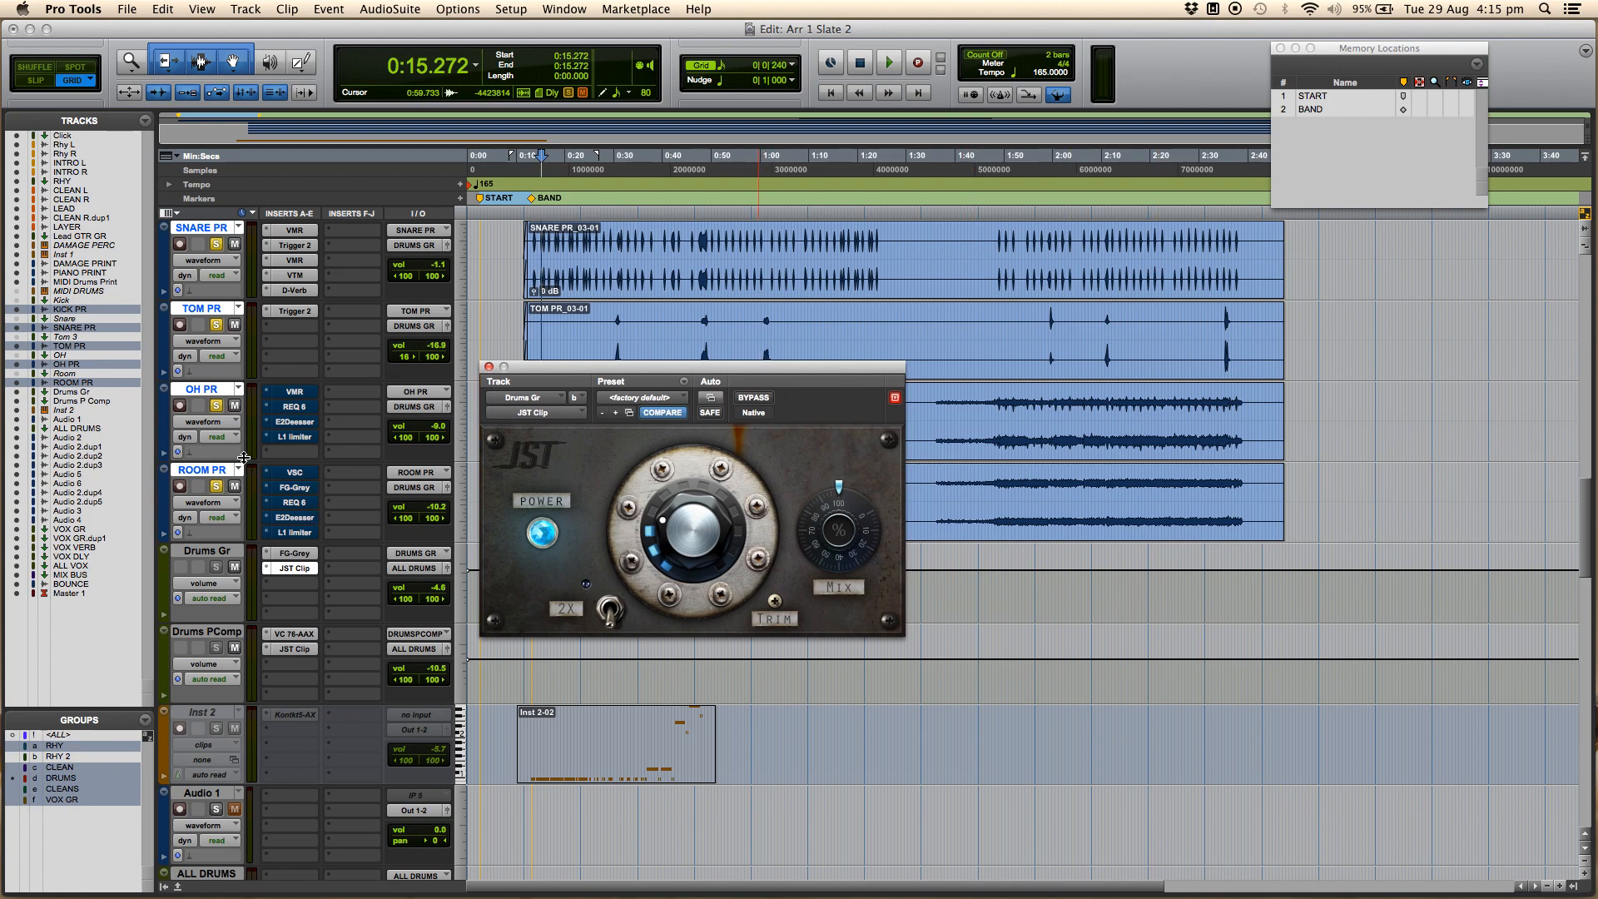
pyautogui.keyDown('super'); pyautogui.click(295, 568); pyautogui.keyUp('super')
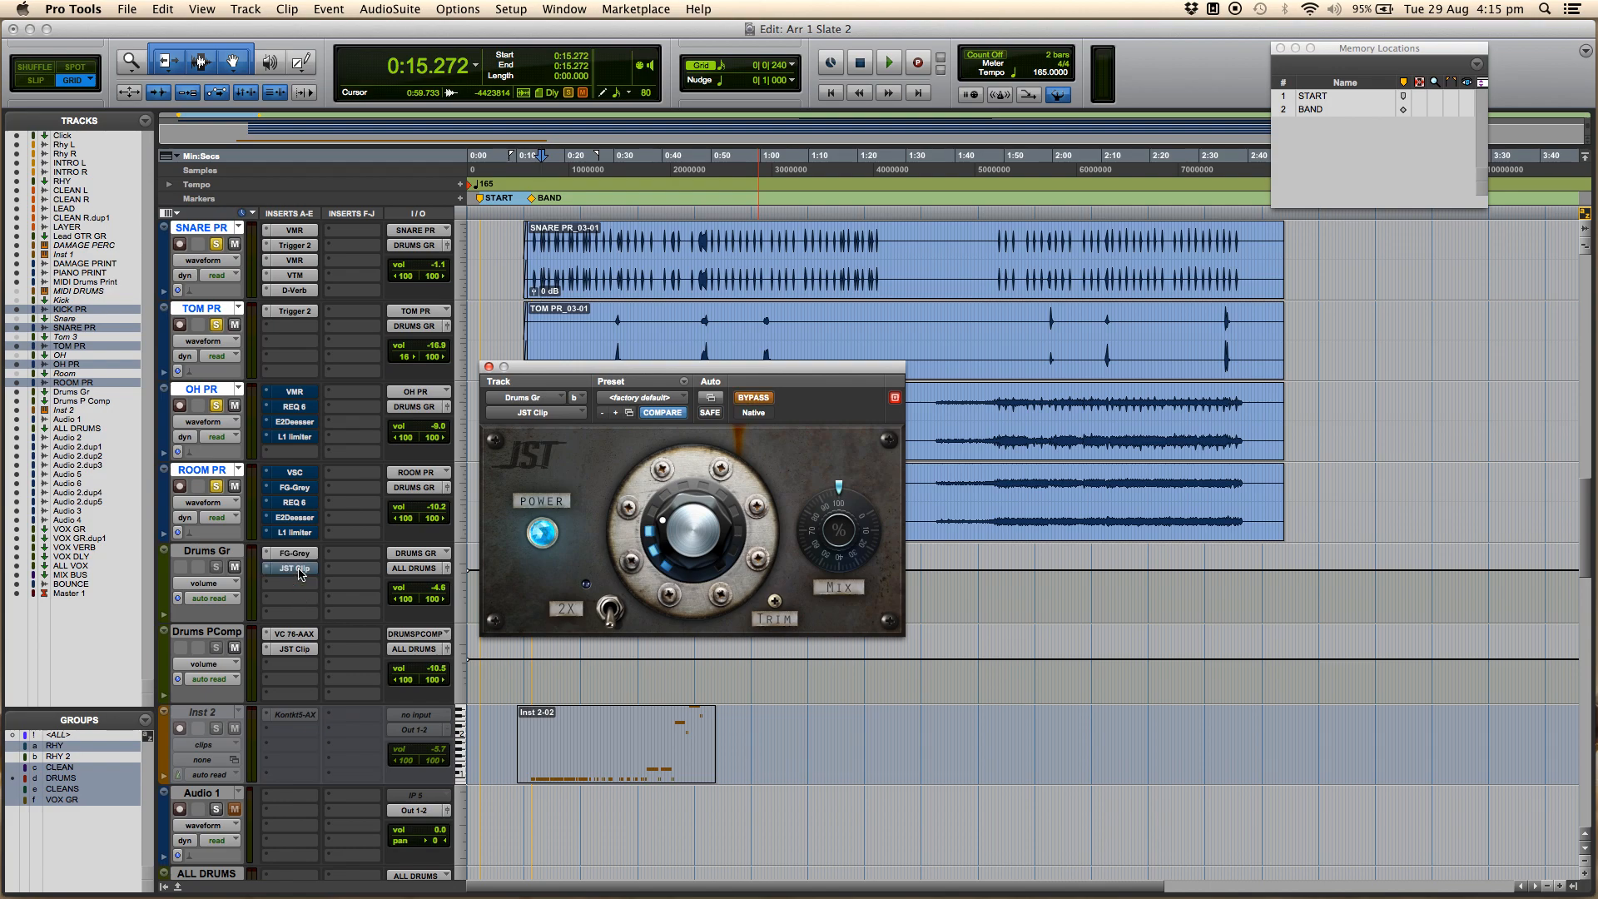
pyautogui.press('space')
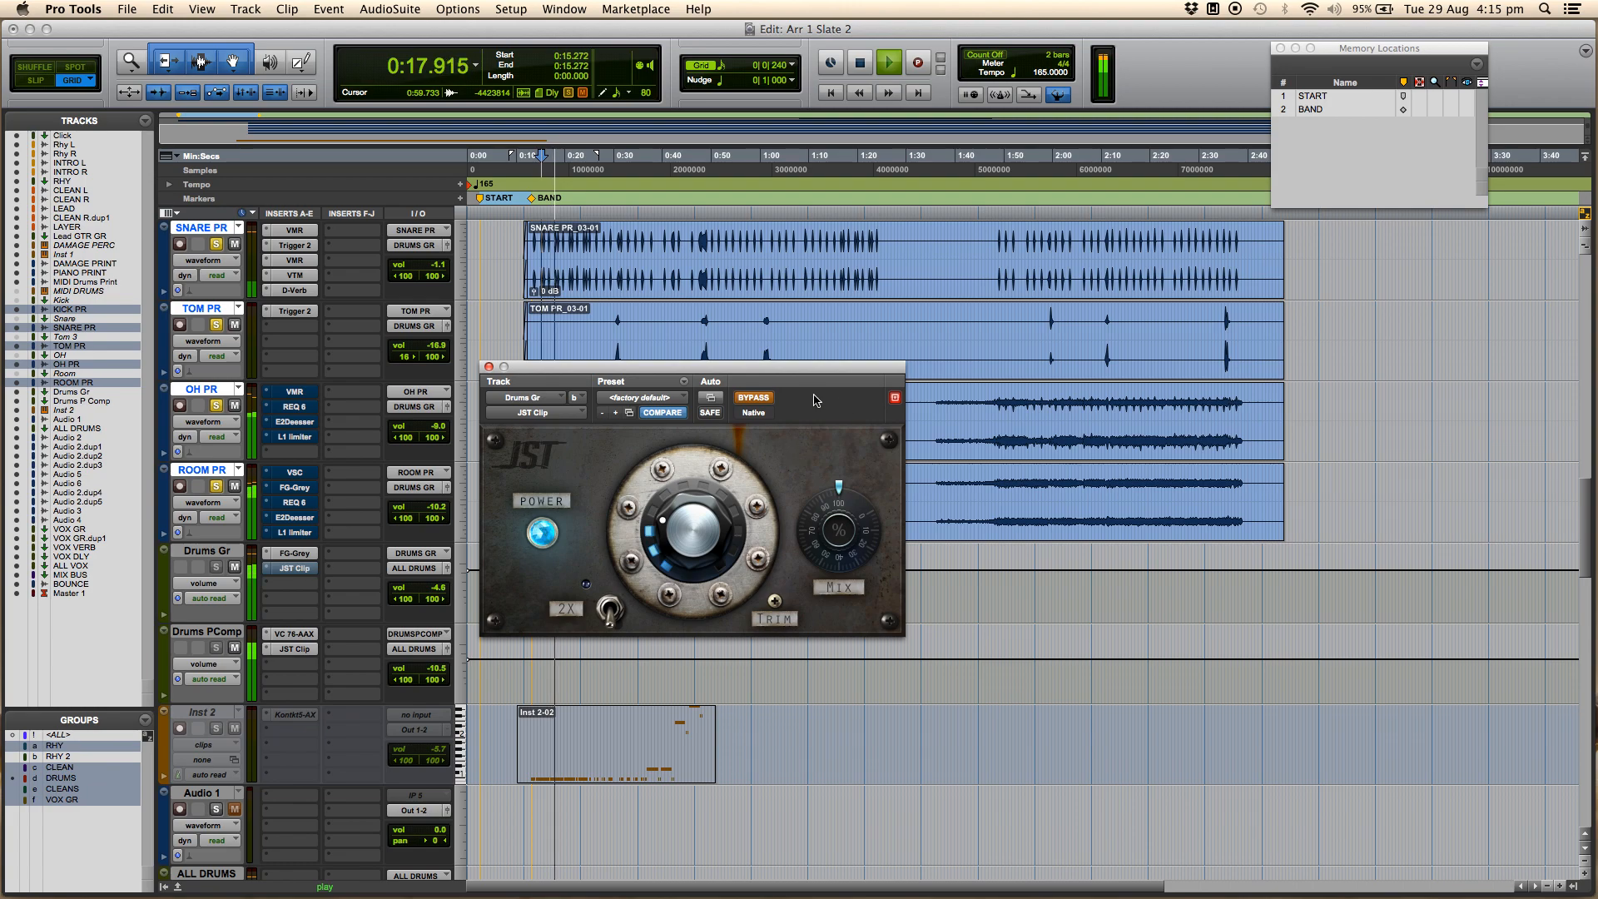
pyautogui.click(759, 398)
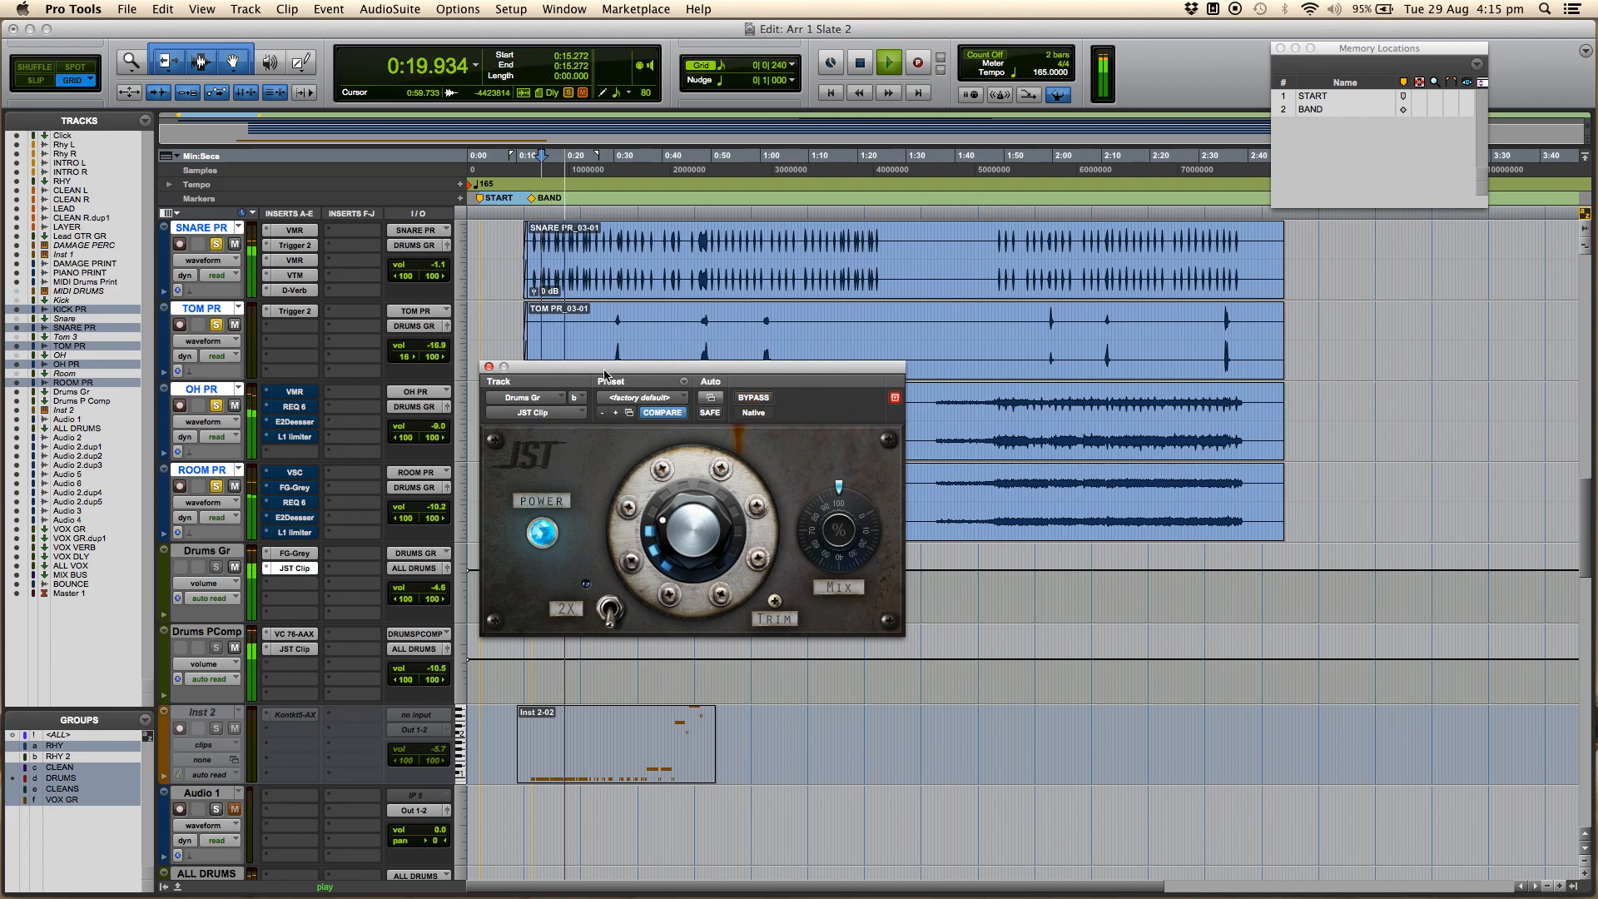
pyautogui.press('space')
pyautogui.click(488, 367)
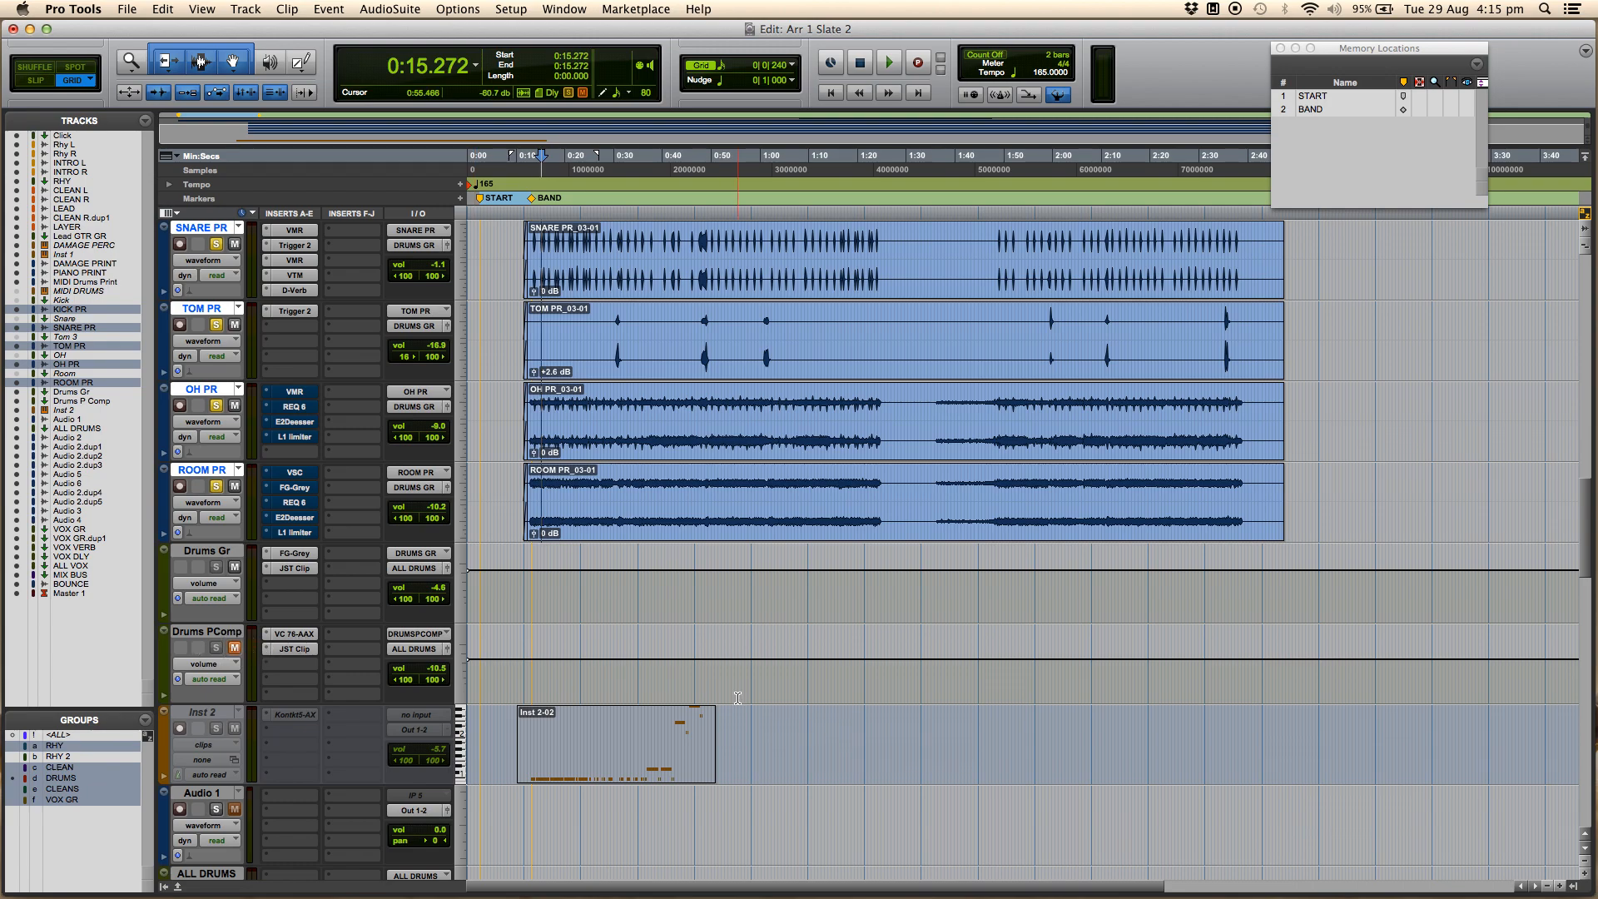
# Step: Audition the drums from 0:15.272 with Drums PComp muted and unmuted, leaving it unmuted
pyautogui.press('space')
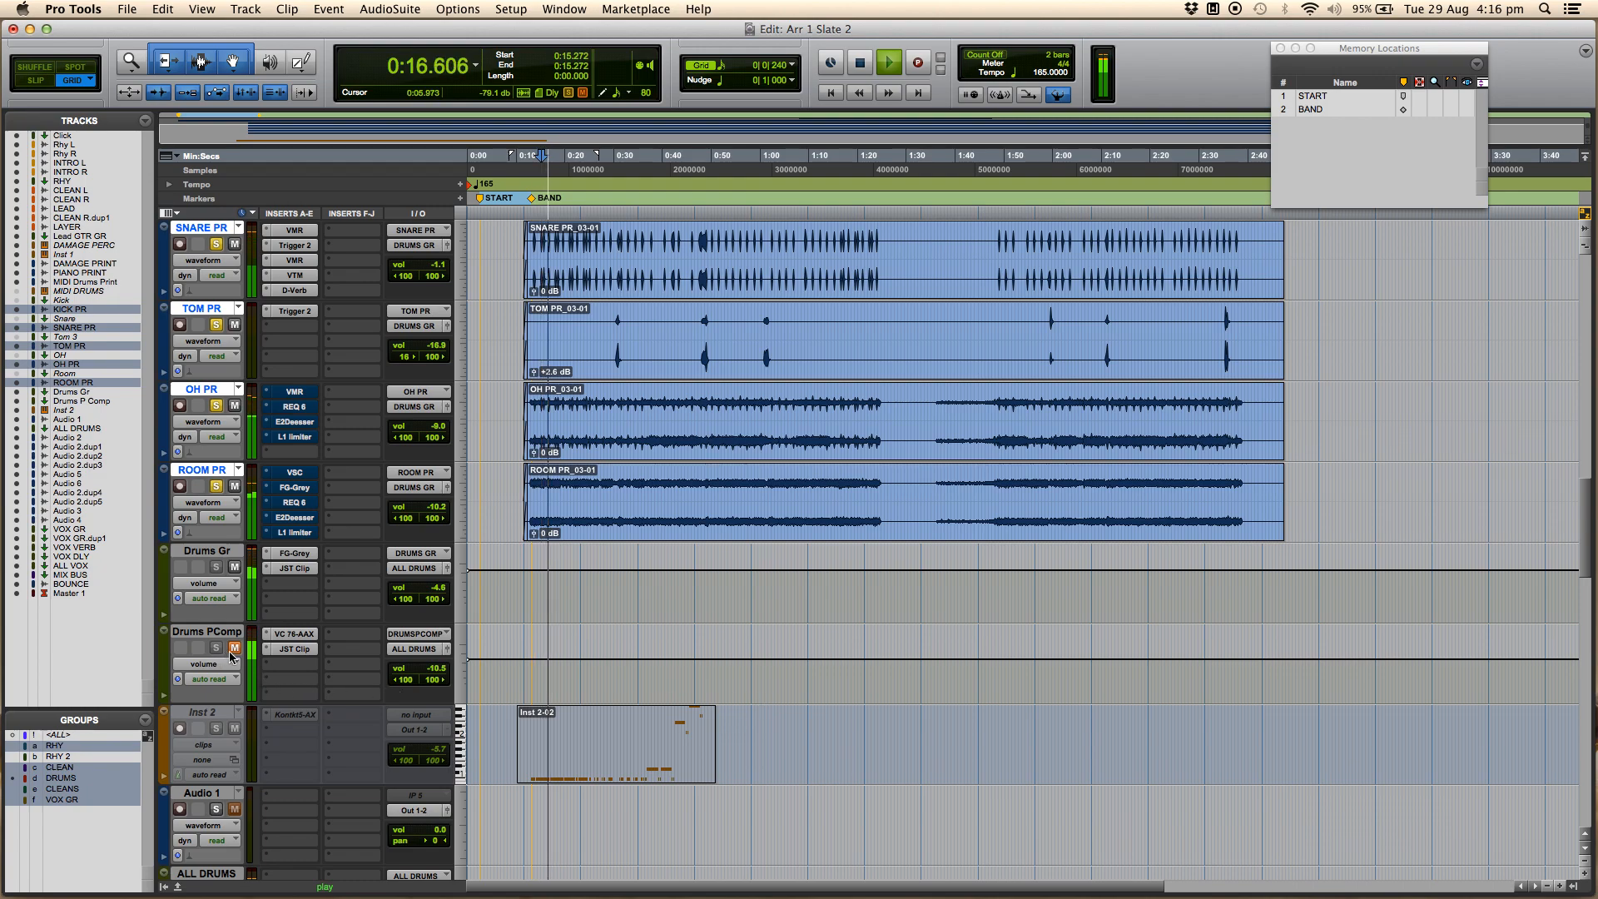
pyautogui.click(235, 649)
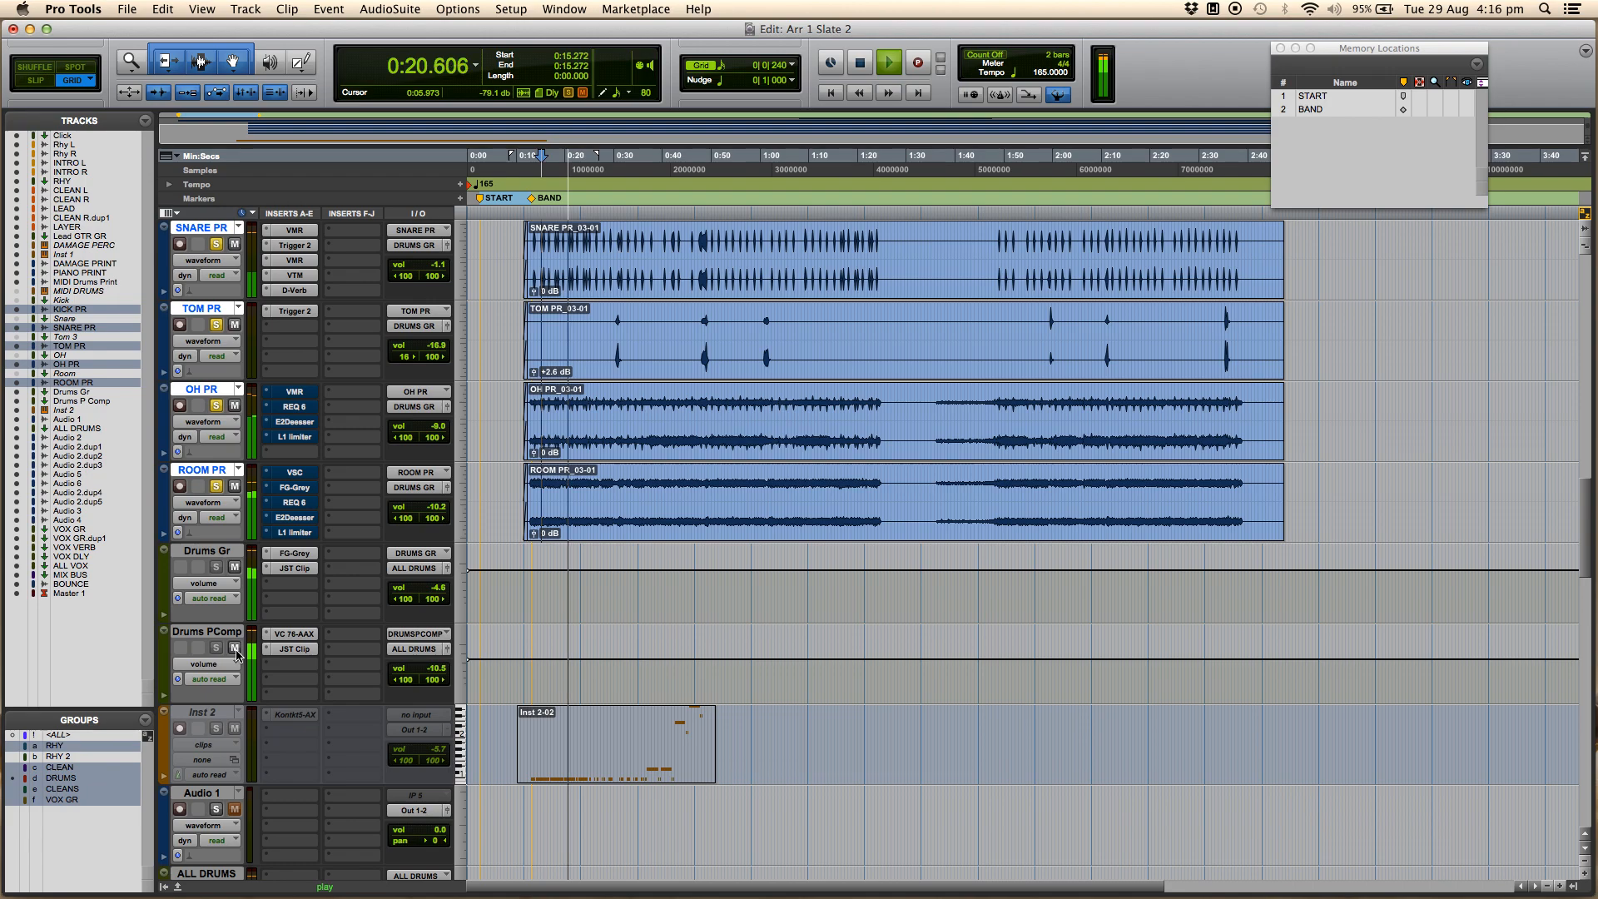
pyautogui.press('space')
# Step: Open the VC 76 compressor on Drums PComp to examine its input, output and ratio settings, and close it
pyautogui.click(306, 636)
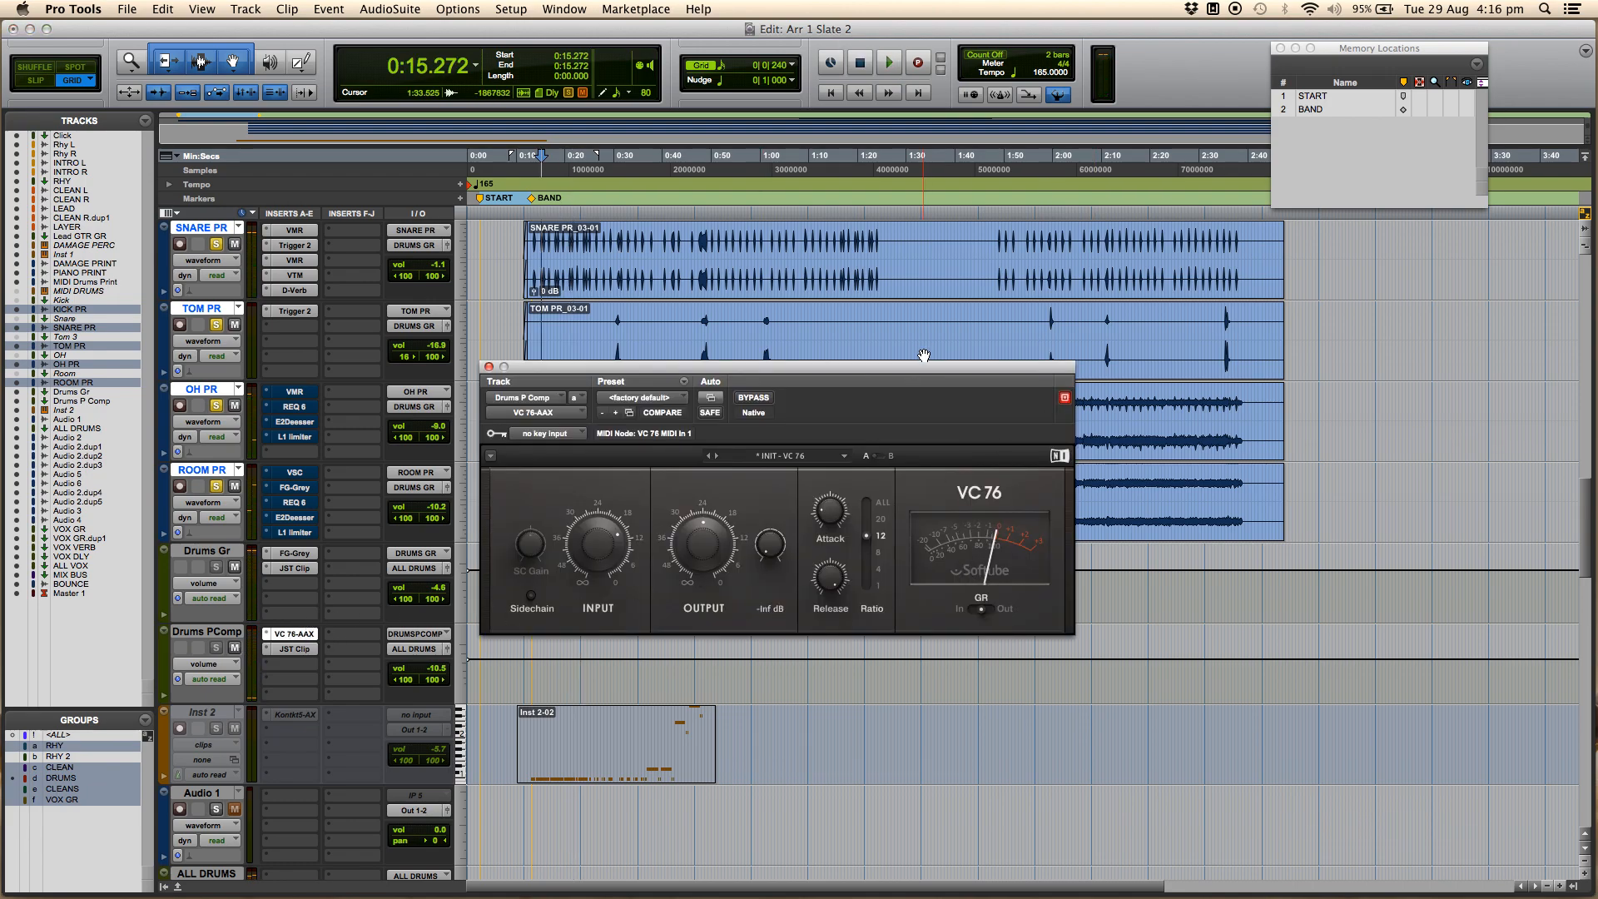
pyautogui.click(899, 370)
pyautogui.moveTo(899, 370); pyautogui.dragTo(871, 358)
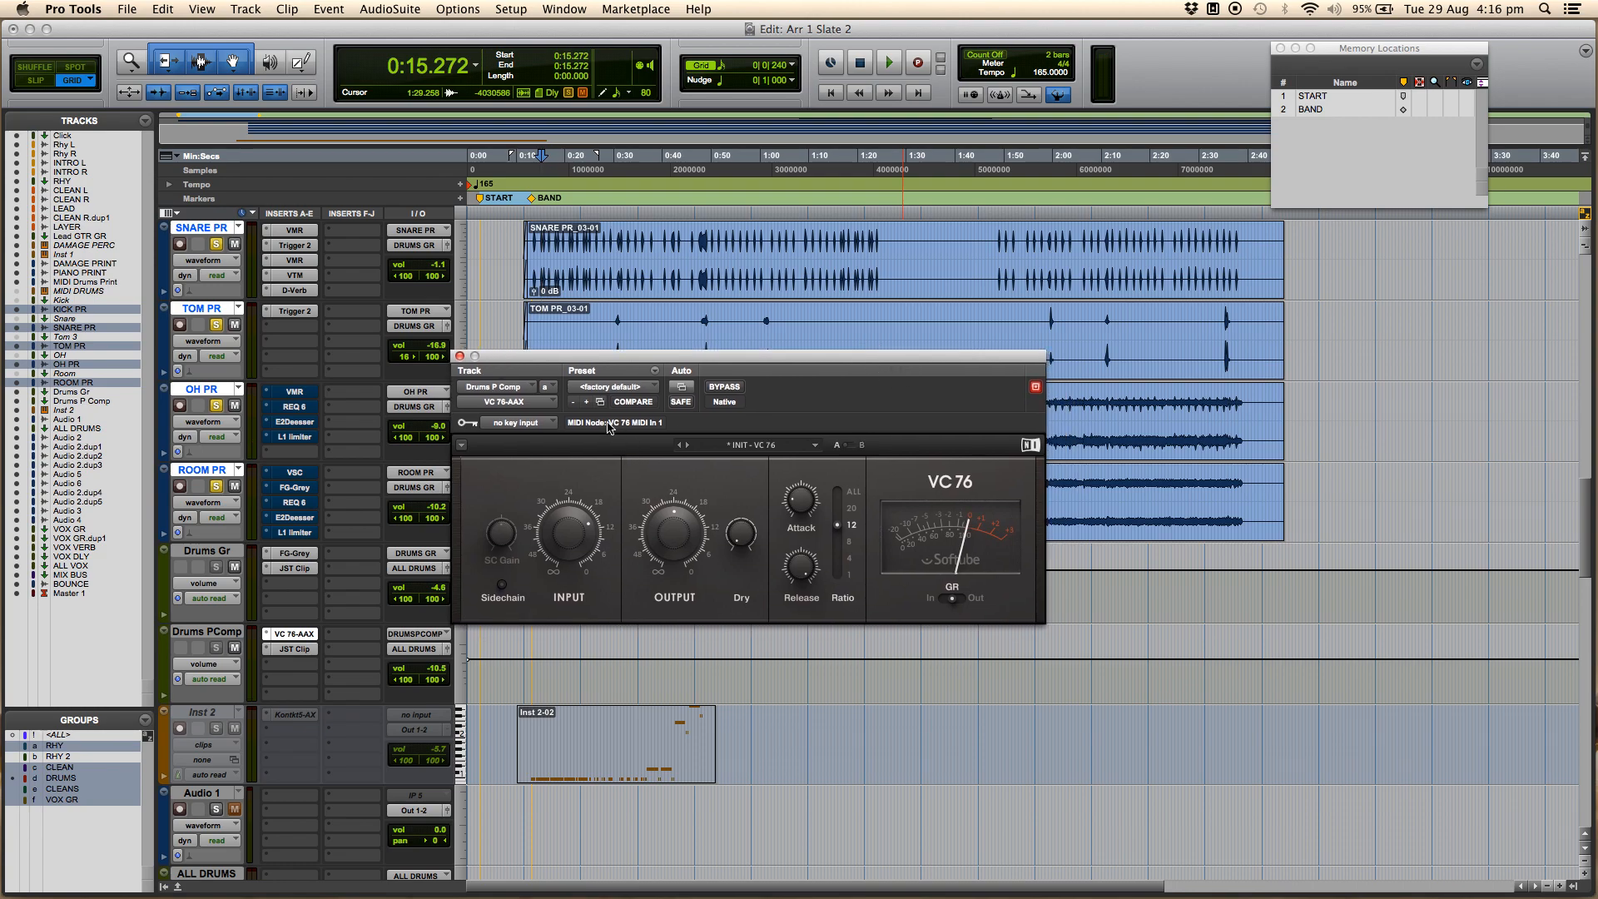
pyautogui.click(459, 356)
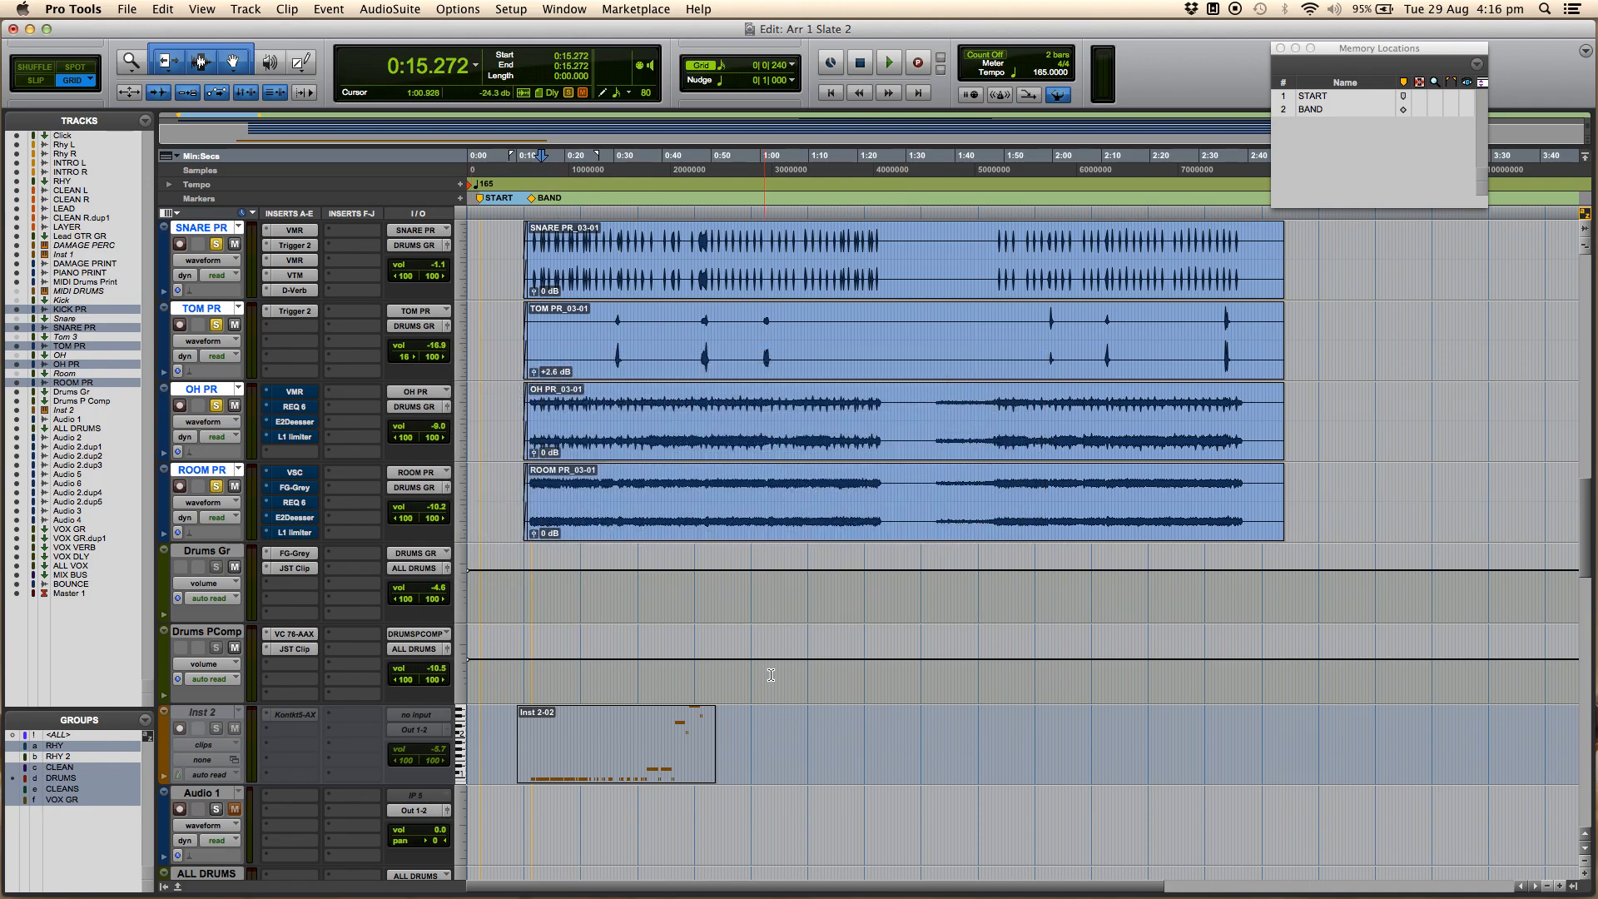
# Step: Clear the solo on the KICK, SNARE, TOM, OH and ROOM PR tracks and start playing the full mix from 0:20.000
pyautogui.scroll(8, 771, 674)
pyautogui.scroll(-5, 795, 663)
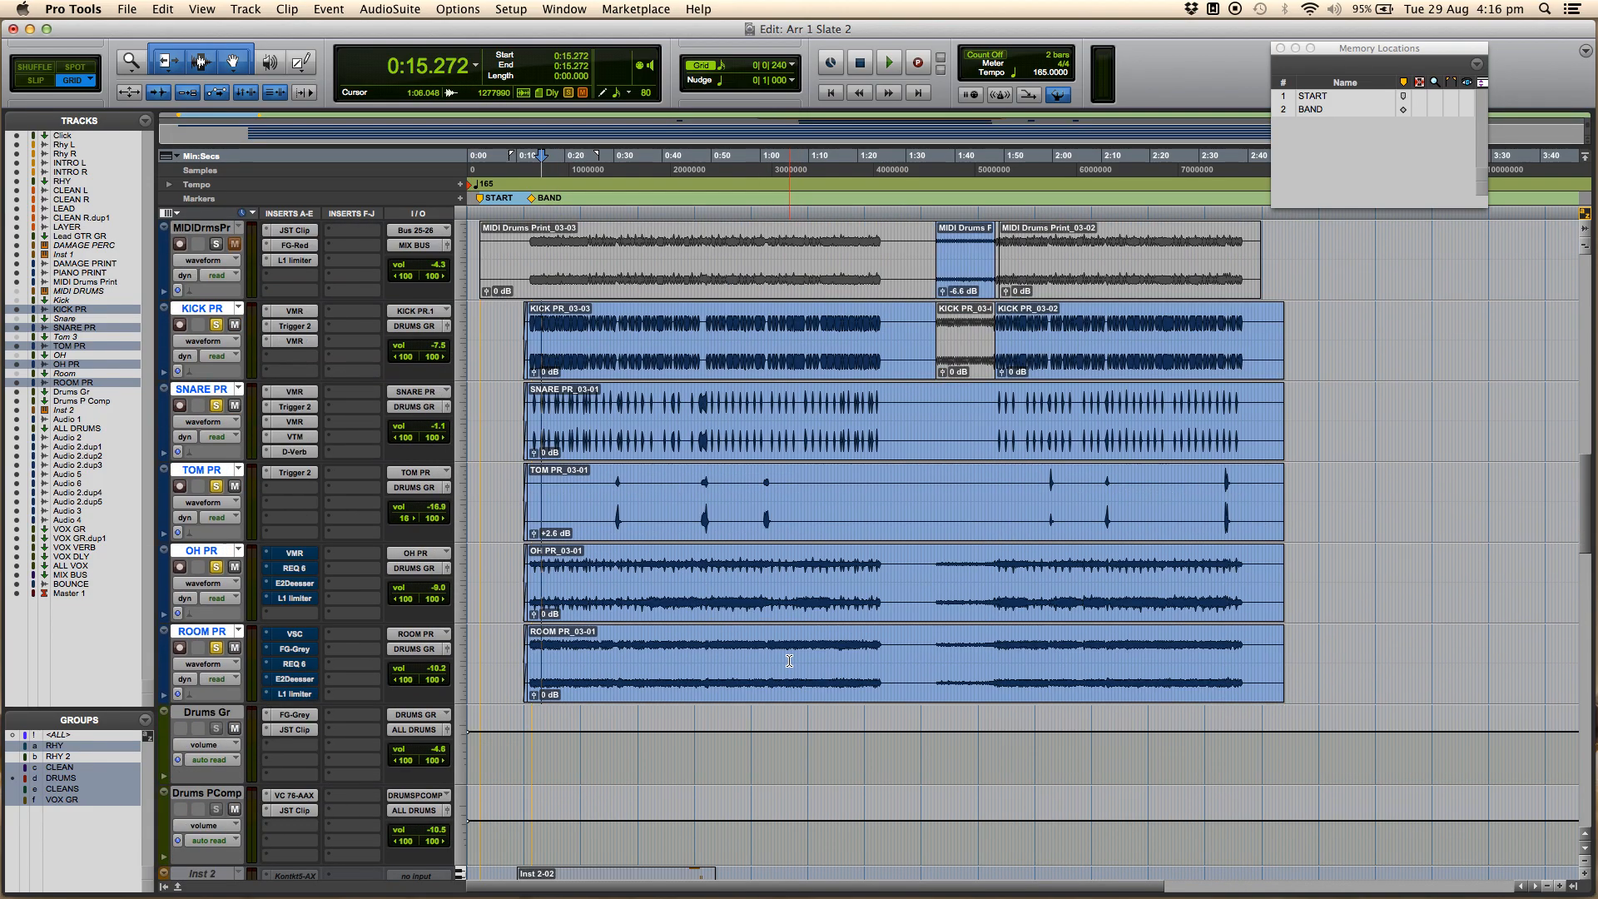
pyautogui.scroll(1, 691, 466)
pyautogui.click(566, 379)
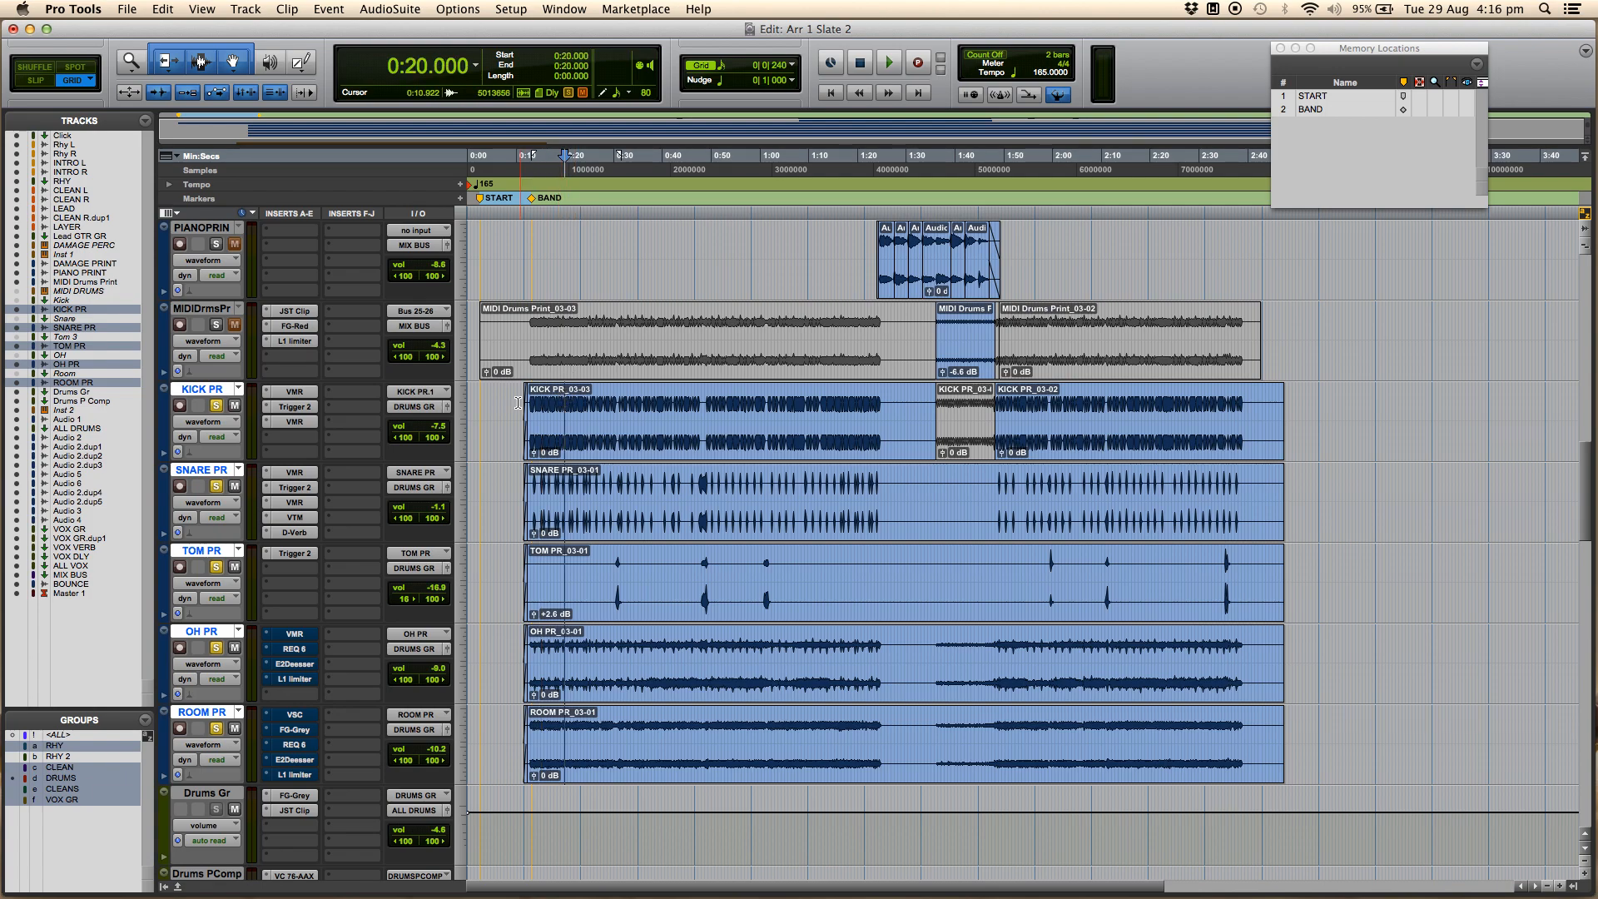
pyautogui.click(211, 405)
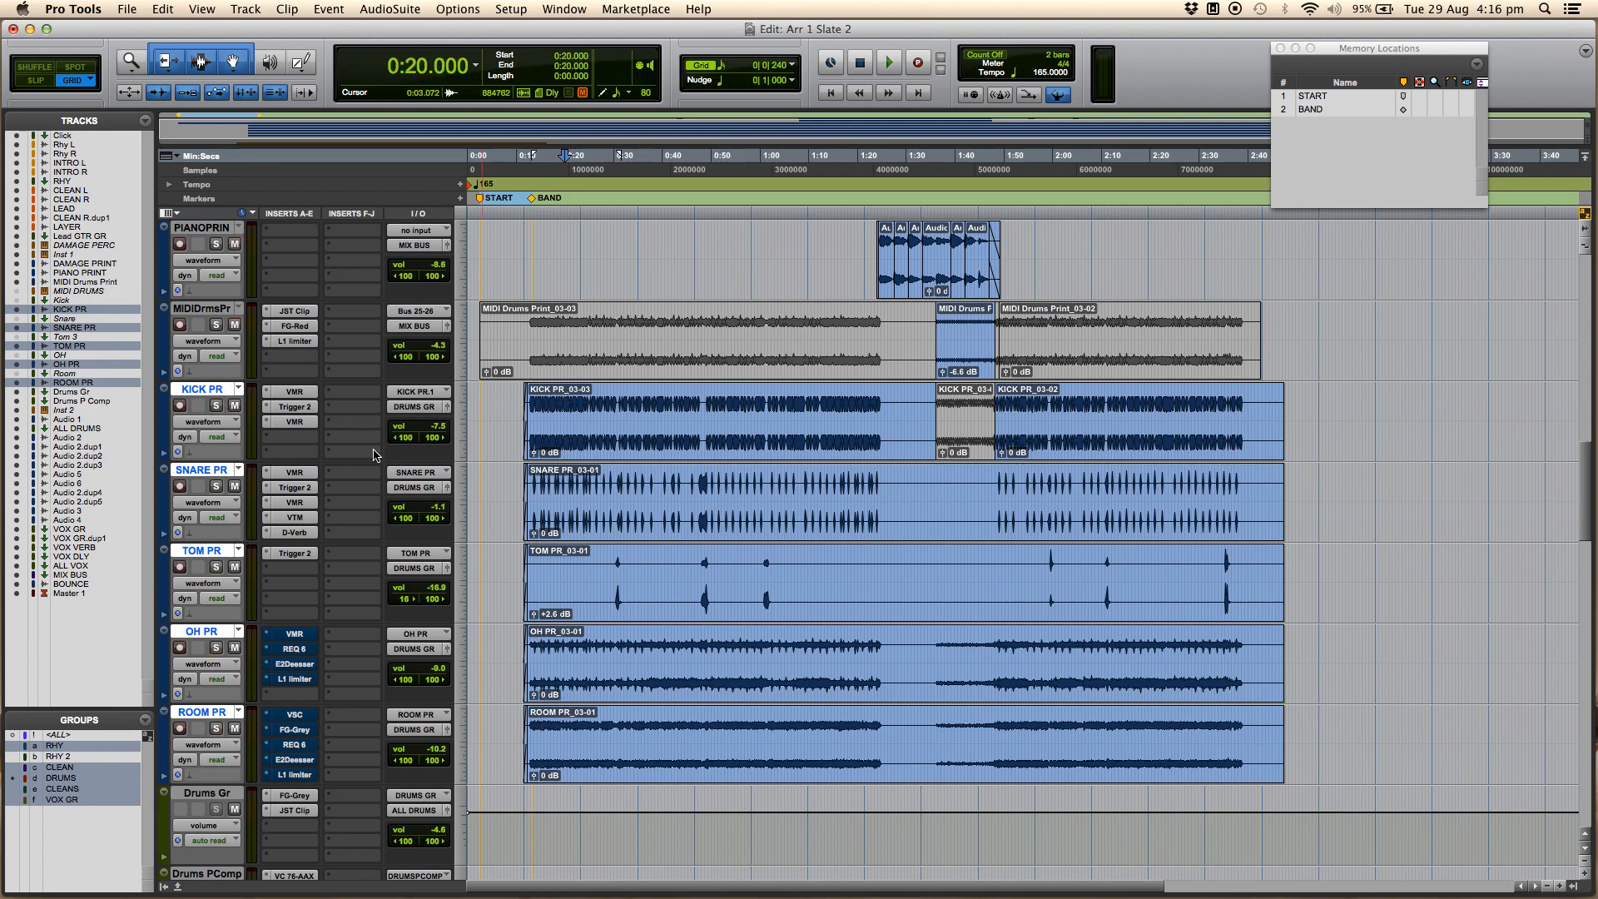
pyautogui.press('space')
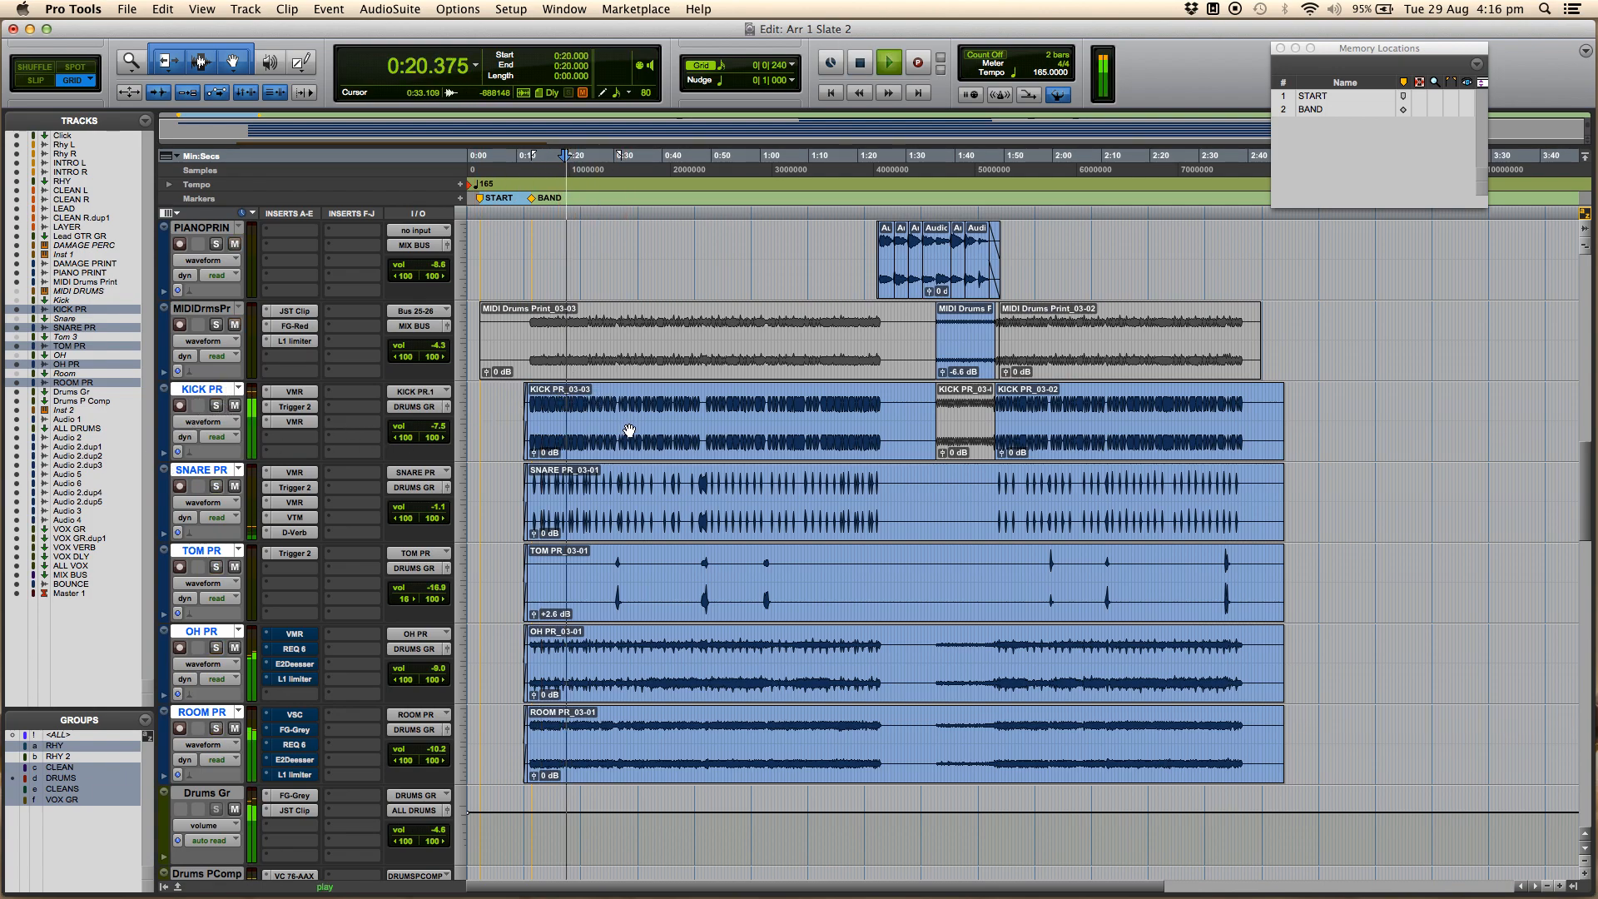
# Step: Place the edit cursor at 0:43.000 on KICK PR while the full mix plays, and stop playback after listening
pyautogui.press('super+bracketleft')
pyautogui.click(573, 401)
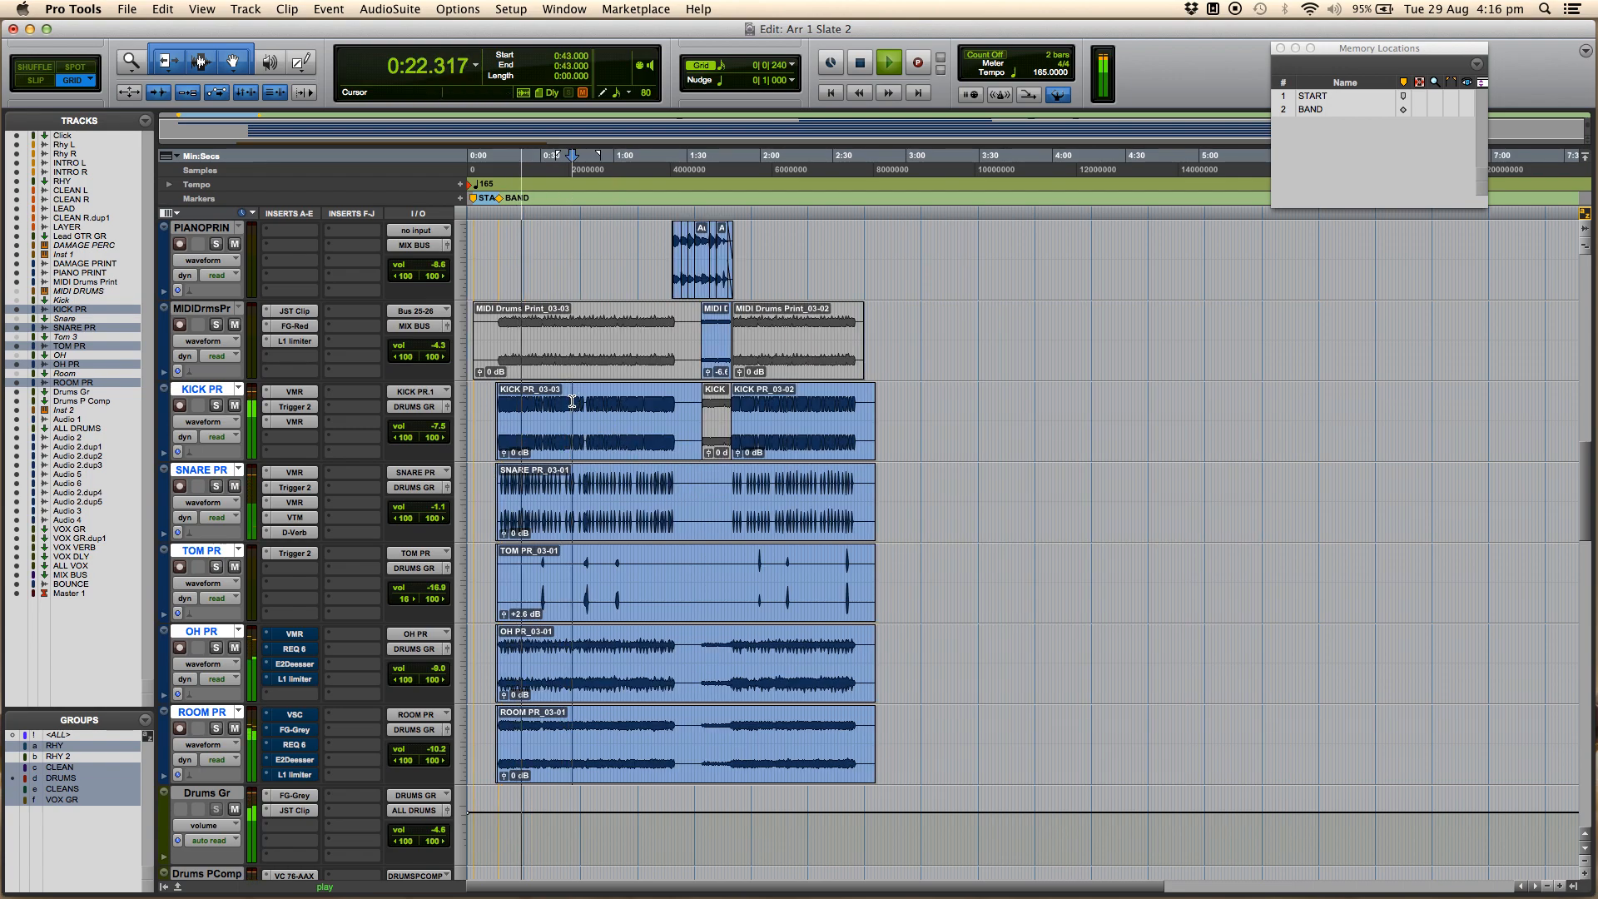
pyautogui.press('super+bracketright')
pyautogui.press('super+bracketright')
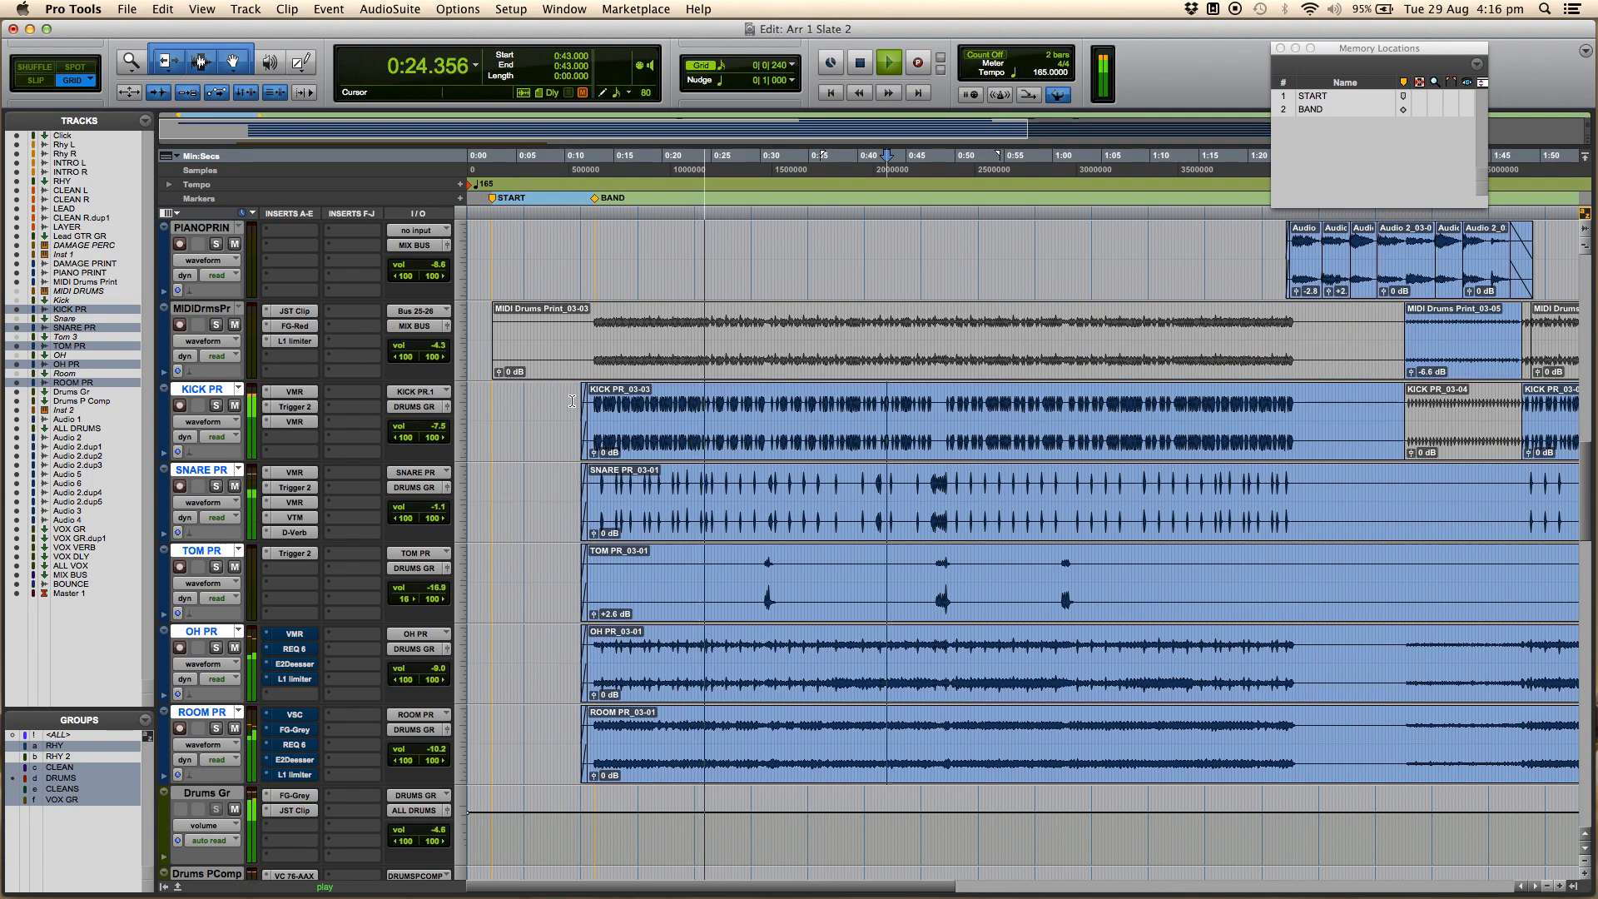
pyautogui.press('super+bracketleft')
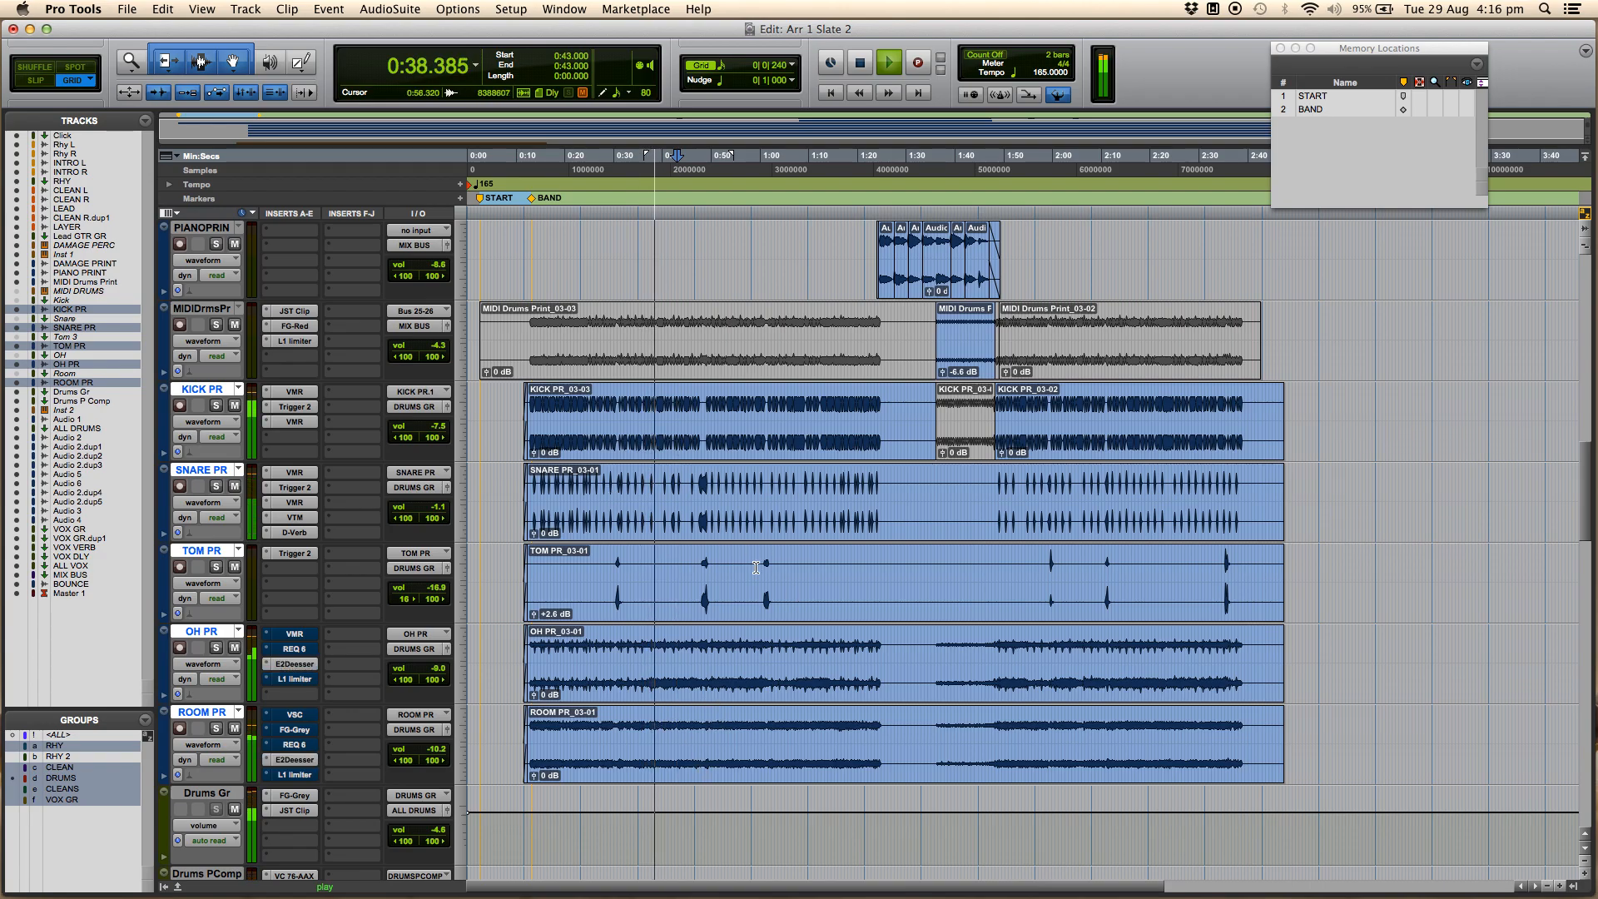
pyautogui.scroll(8, 749, 665)
pyautogui.press('space')
pyautogui.scroll(4, 827, 630)
pyautogui.scroll(-10, 824, 634)
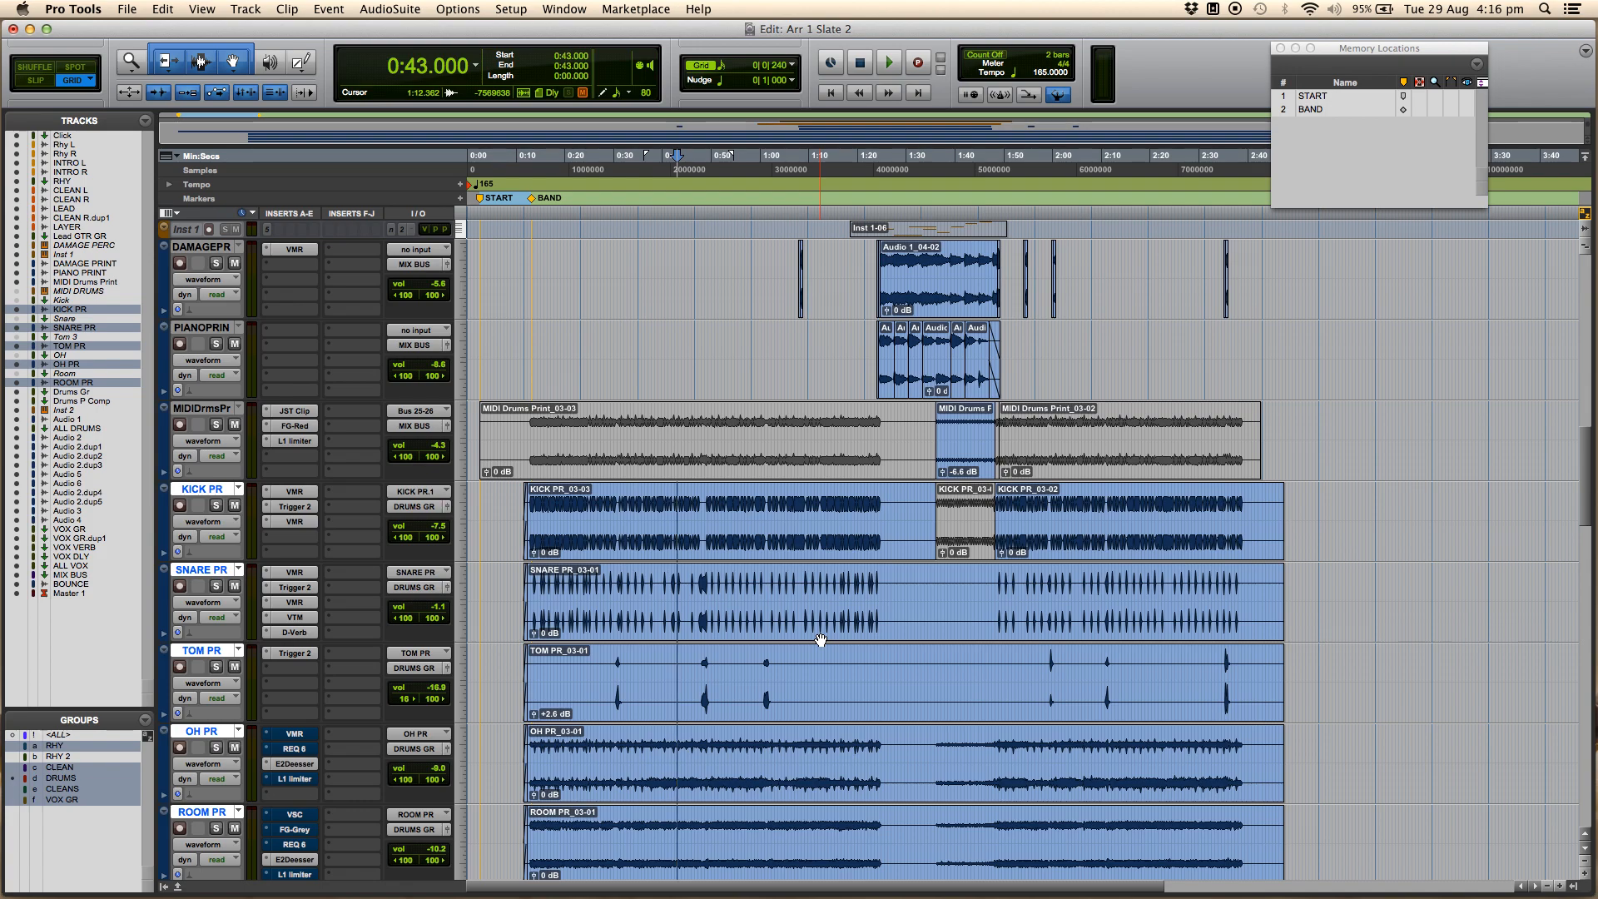
pyautogui.scroll(-3, 823, 640)
pyautogui.scroll(3, 822, 640)
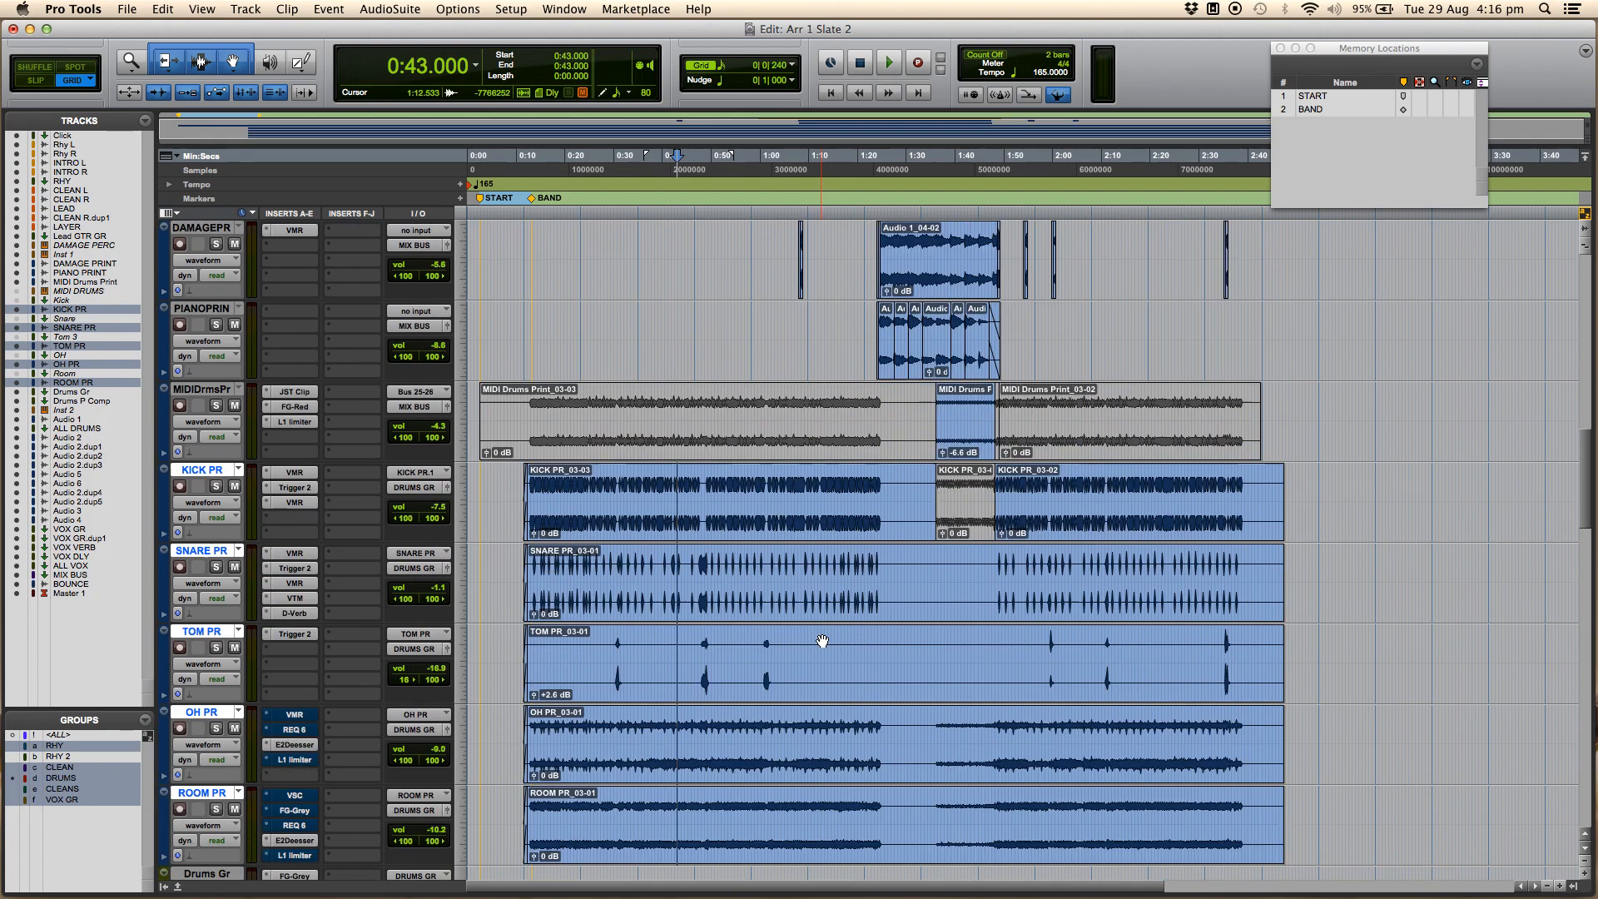